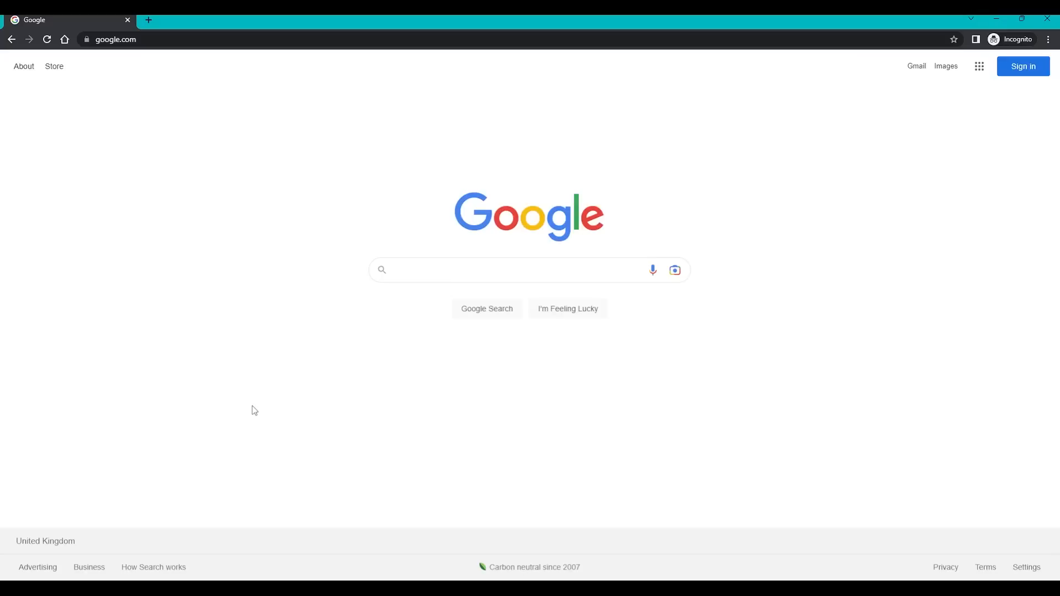
# Enter 'proxmox' in Chrome's address bar to load proxmox.com.
pyautogui.click(251, 41)
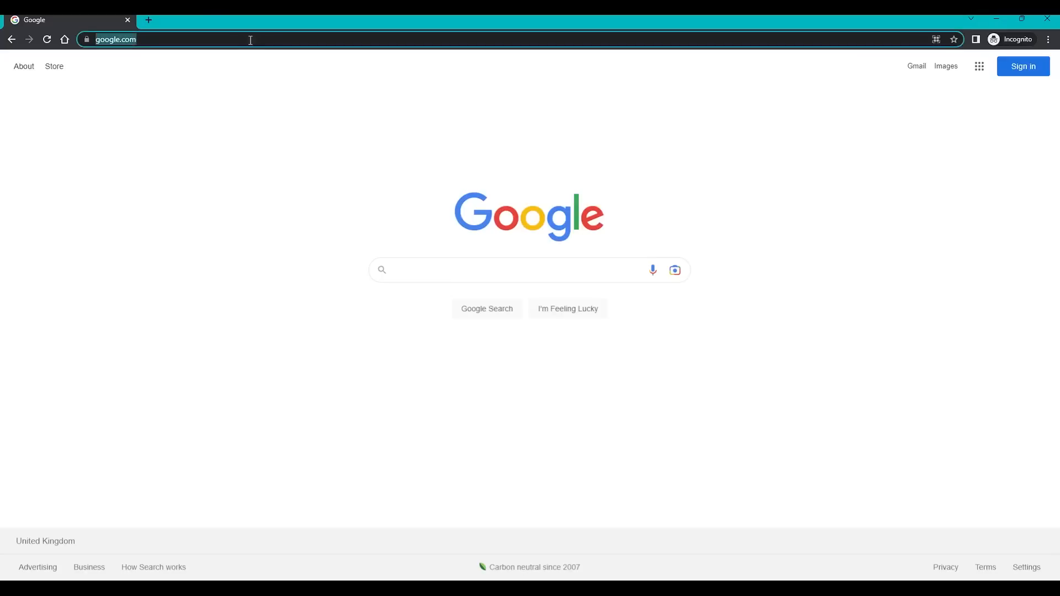
pyautogui.write('proxmox')
pyautogui.press('Return')
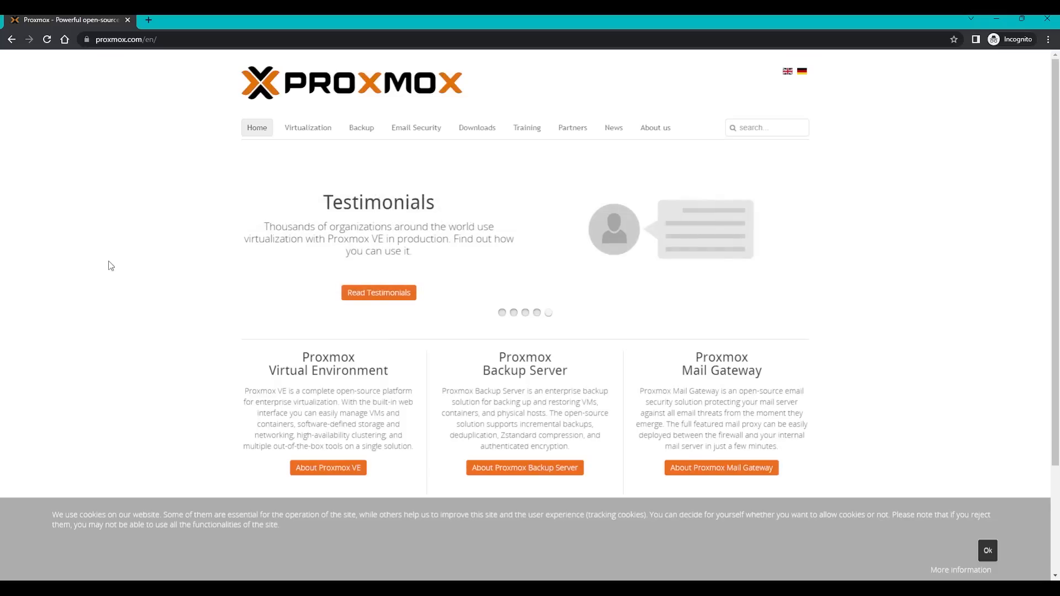
# Go to Downloads, Proxmox Virtual Environment, ISO Images, start the VE 7.3 ISO download, and view downloads.
pyautogui.click(146, 39)
pyautogui.moveTo(145, 39); pyautogui.dragTo(95, 39)
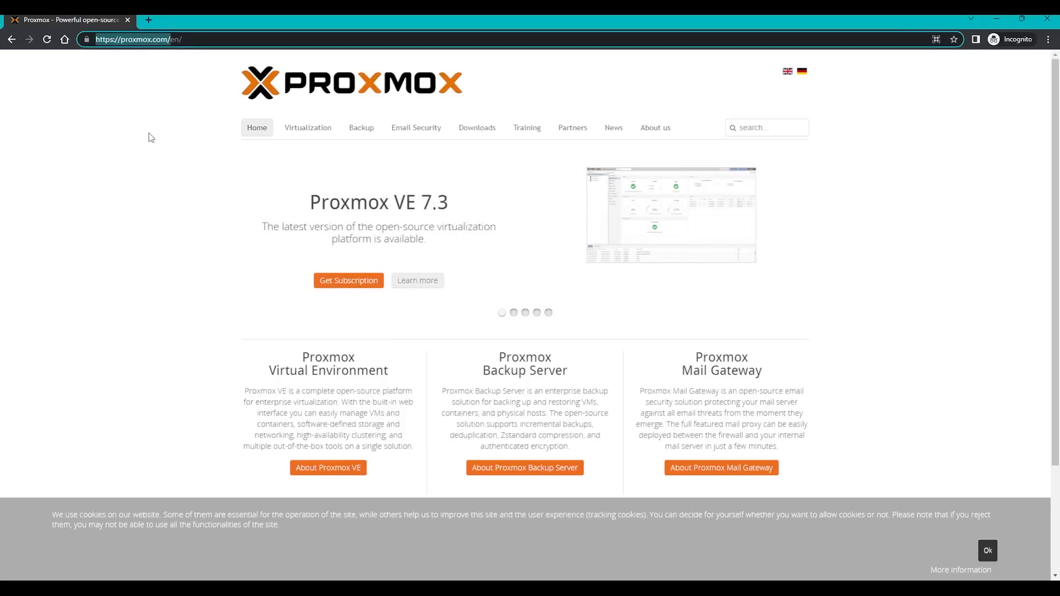
pyautogui.click(176, 144)
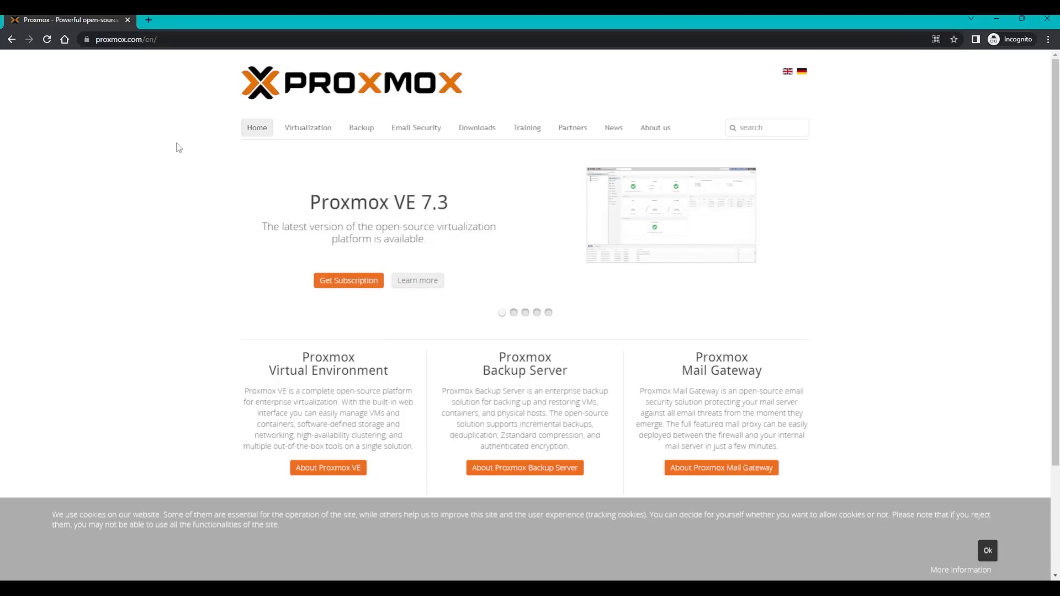
pyautogui.click(480, 130)
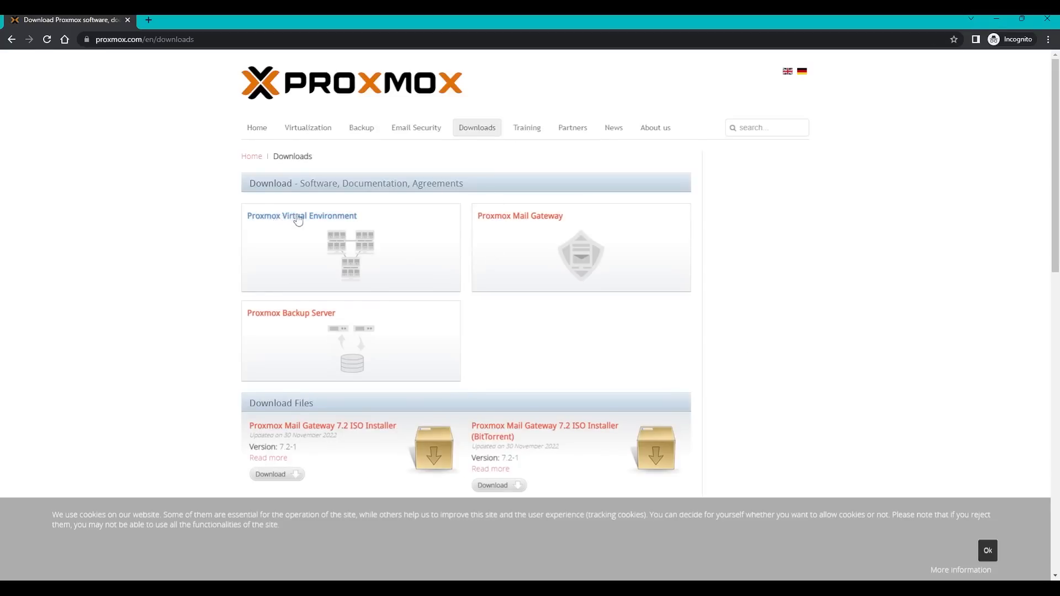
pyautogui.click(298, 220)
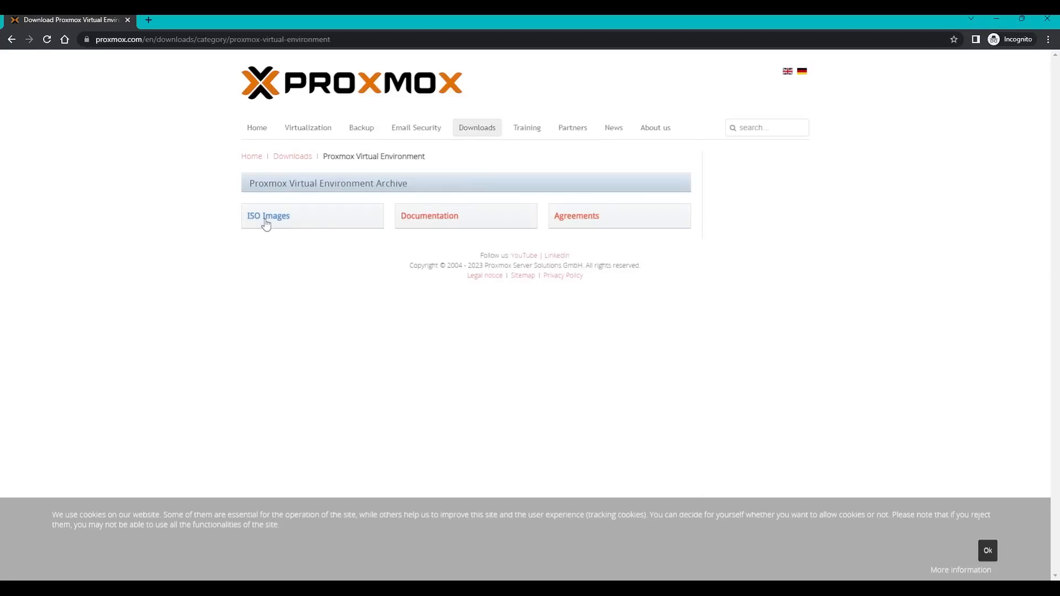
pyautogui.click(267, 224)
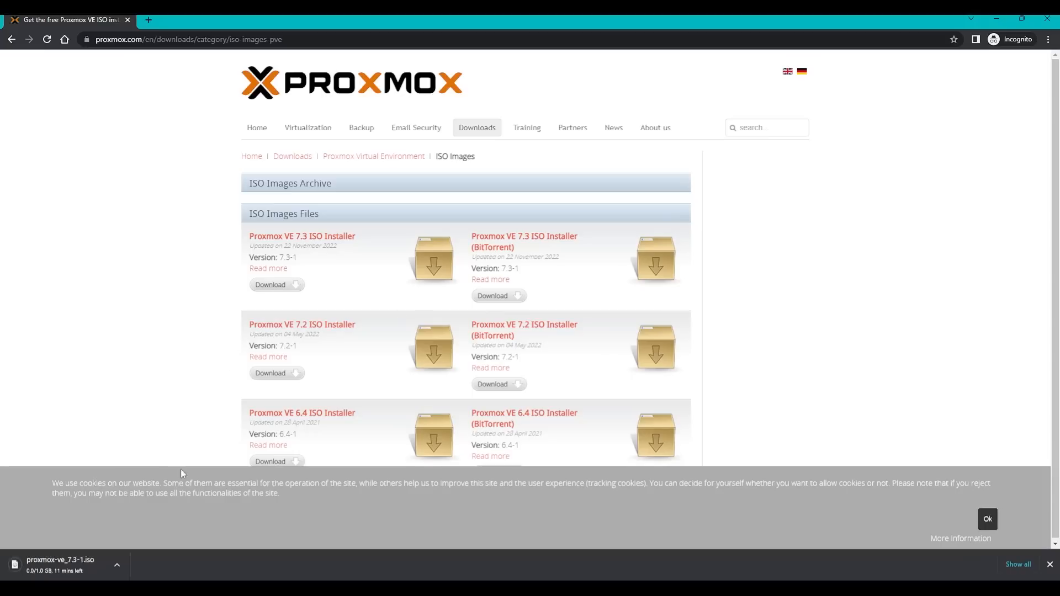
pyautogui.hotkey('ctrl', 'j')
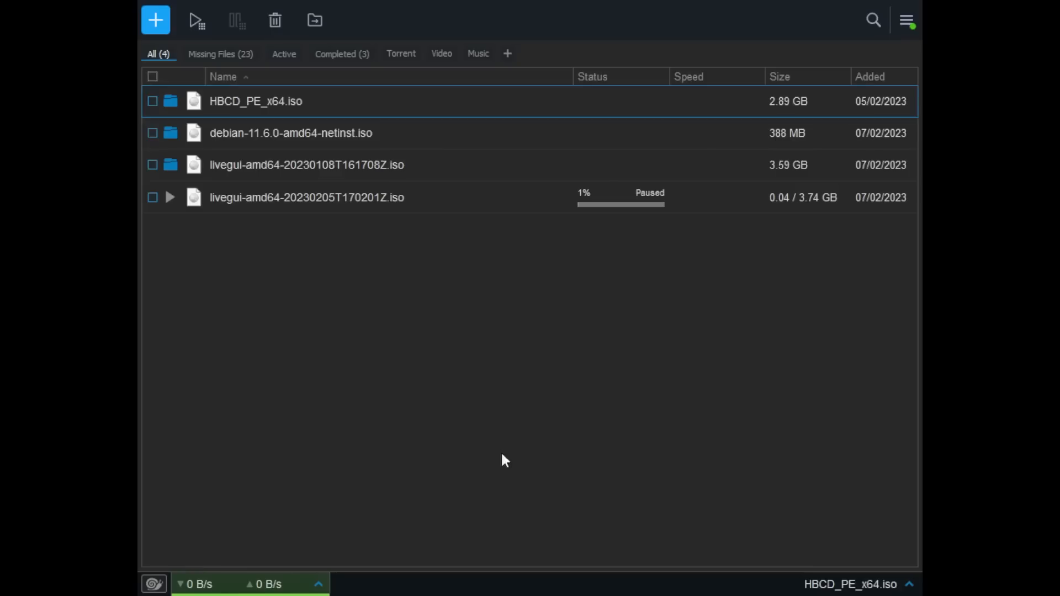
# Add proxmox-ve_7.3-1.iso to Free Download Manager from the copied link and start it.
pyautogui.click(157, 21)
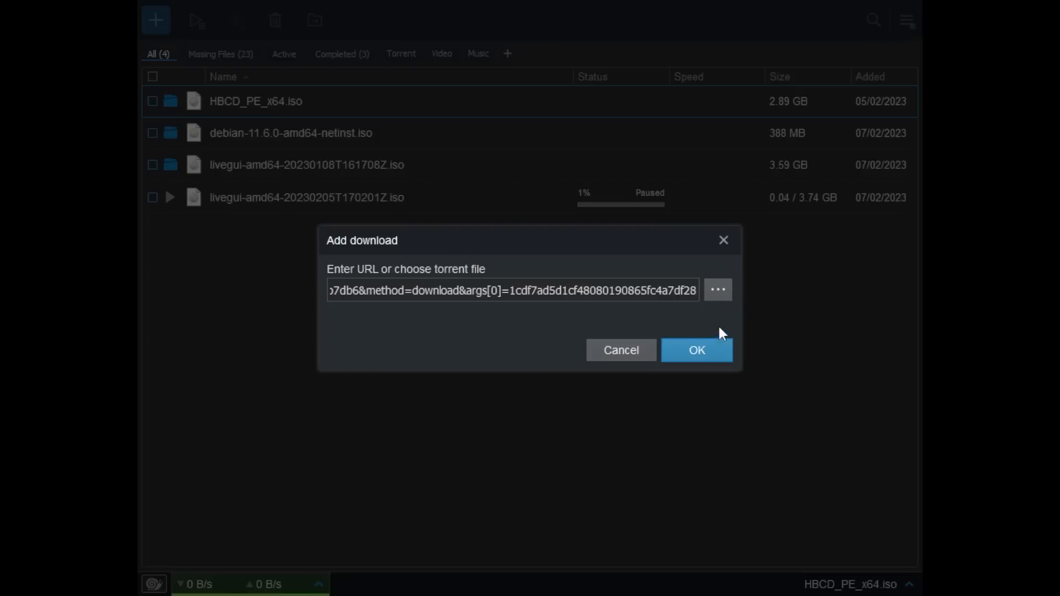
pyautogui.click(702, 359)
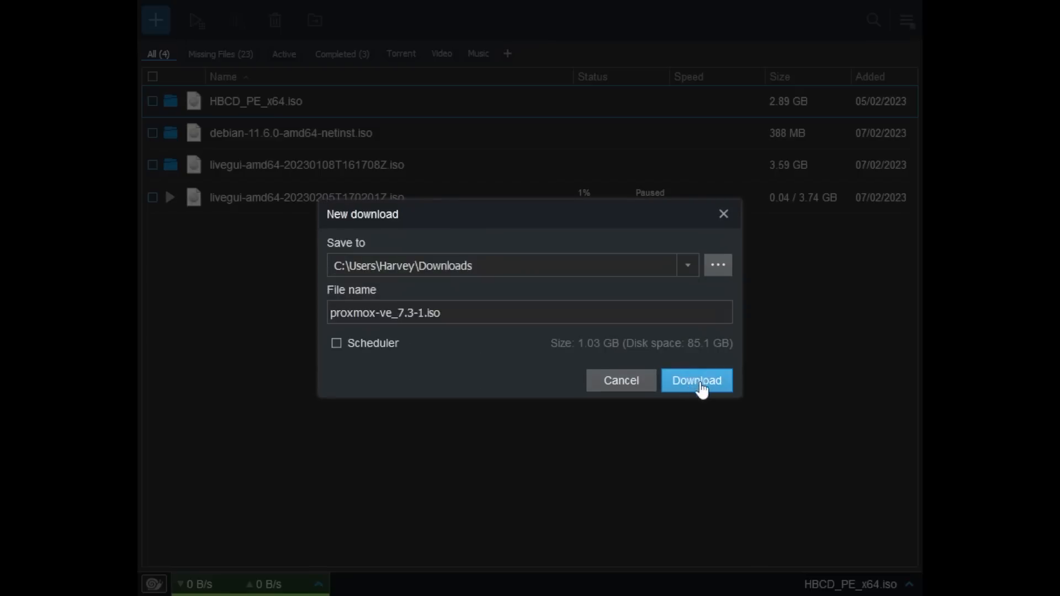
pyautogui.click(702, 384)
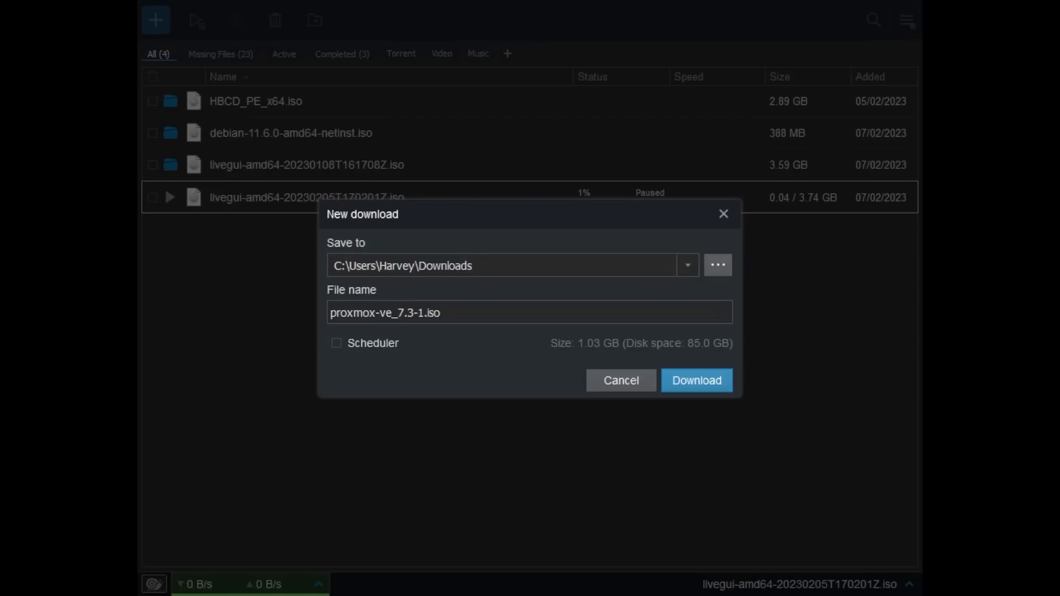
pyautogui.click(678, 381)
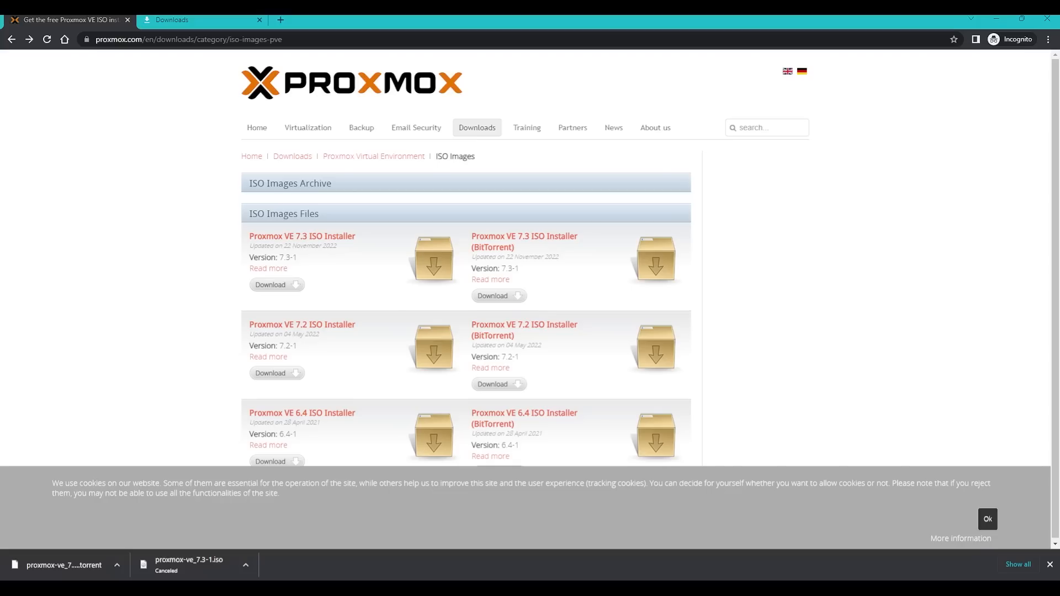
# In a new tab, search 'balaena' and open the balenaEtcher website.
pyautogui.click(275, 22)
pyautogui.write('b')
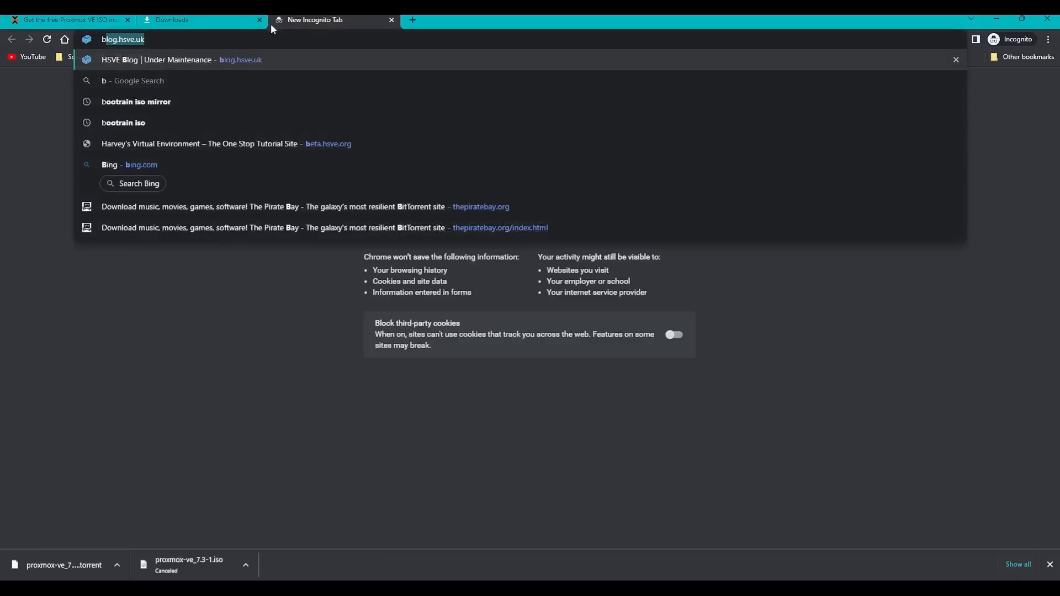
pyautogui.write('alaena')
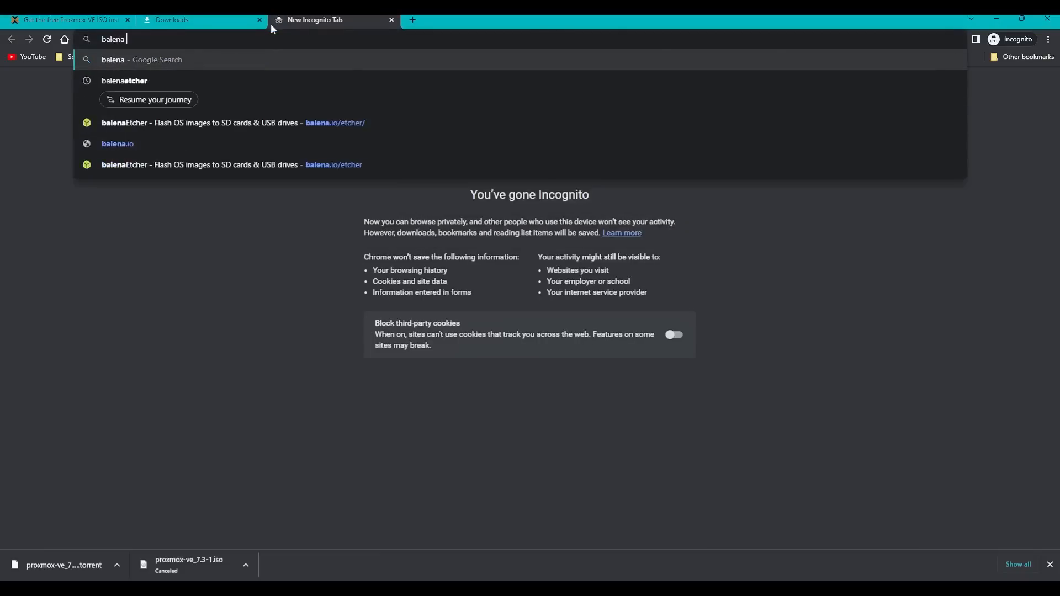
pyautogui.press('Down')
pyautogui.press('Down')
pyautogui.press('Return')
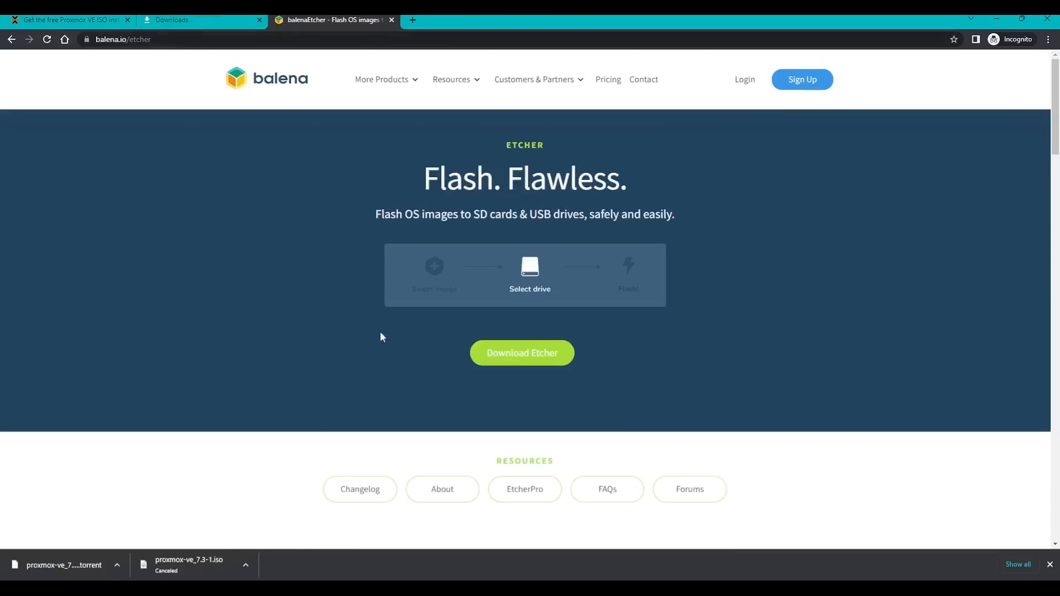
# Download the Etcher installer for Windows and check its download progress.
pyautogui.click(519, 362)
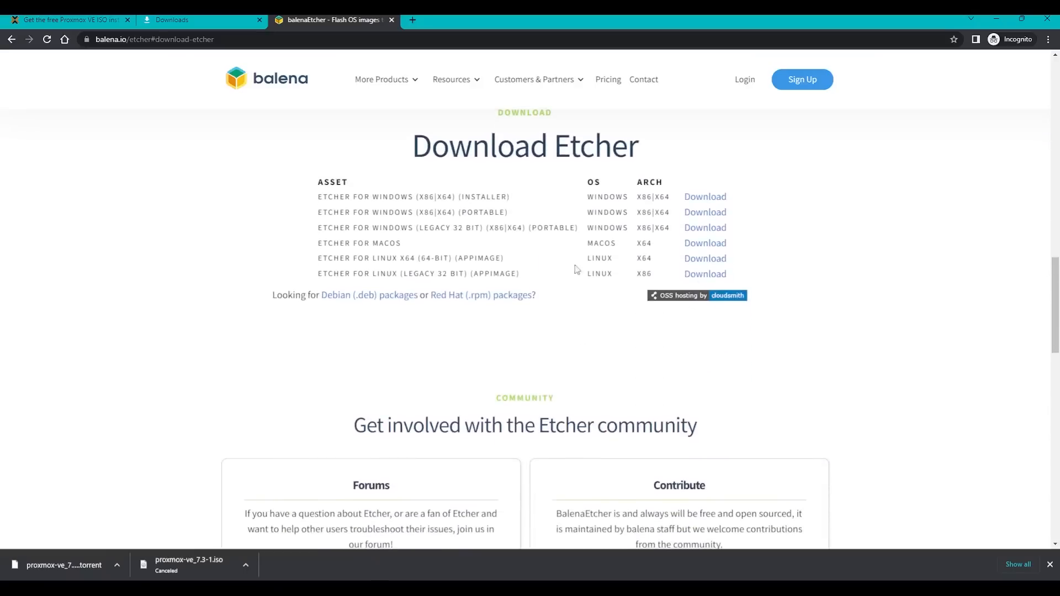
pyautogui.click(714, 198)
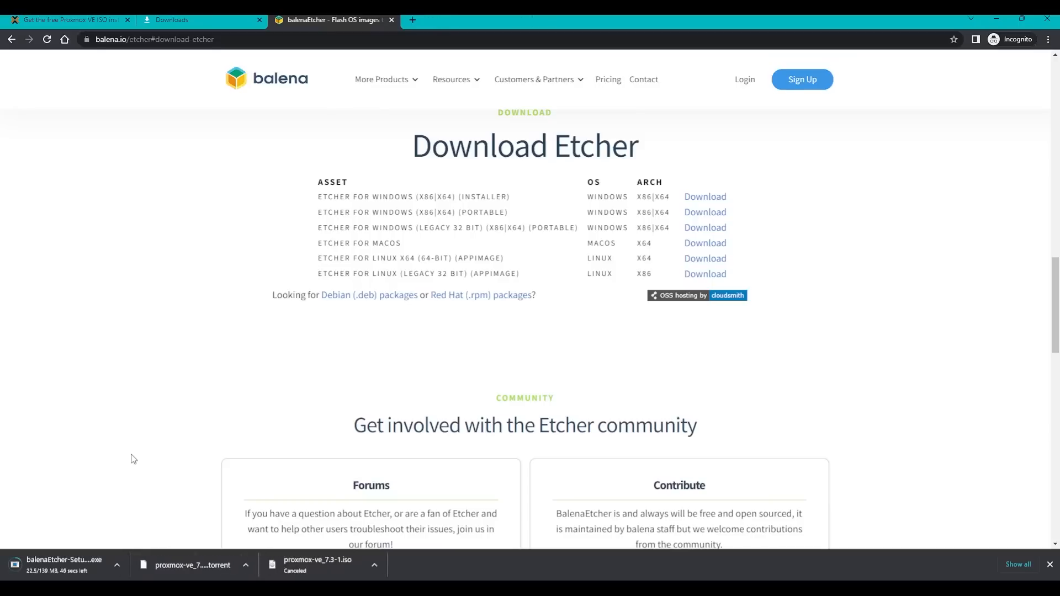
pyautogui.hotkey('ctrl', 'j')
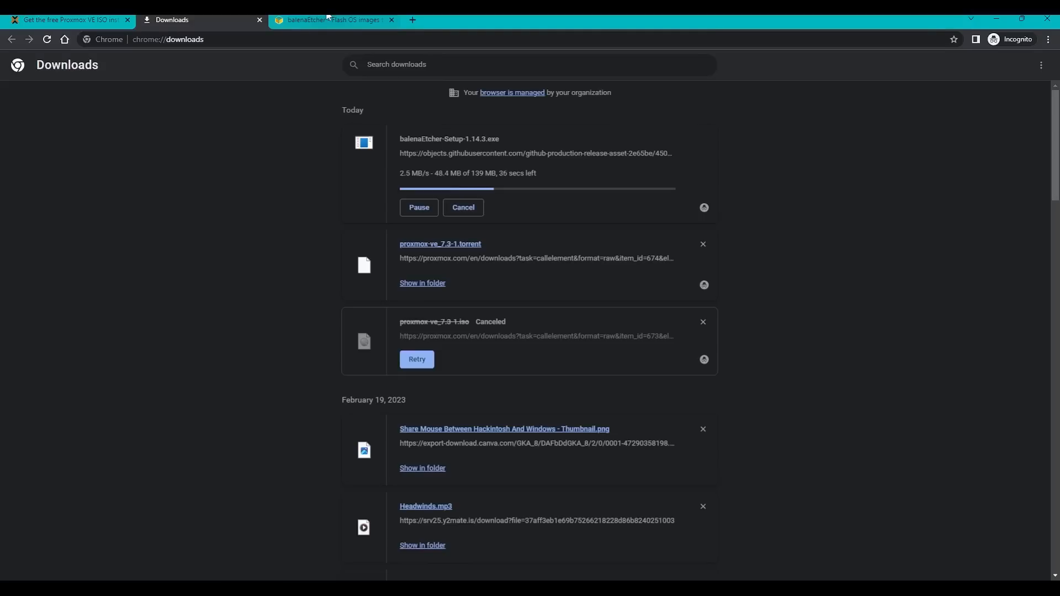
pyautogui.click(328, 18)
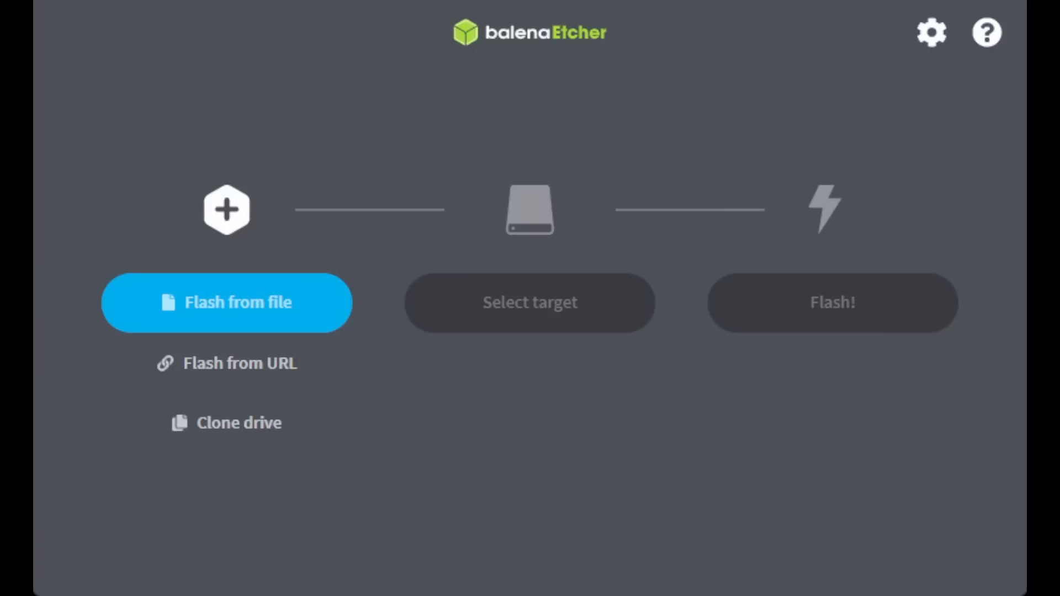
# Load proxmox-ve_7.3-1.iso via Flash from file and bring up the target drive list.
pyautogui.click(258, 298)
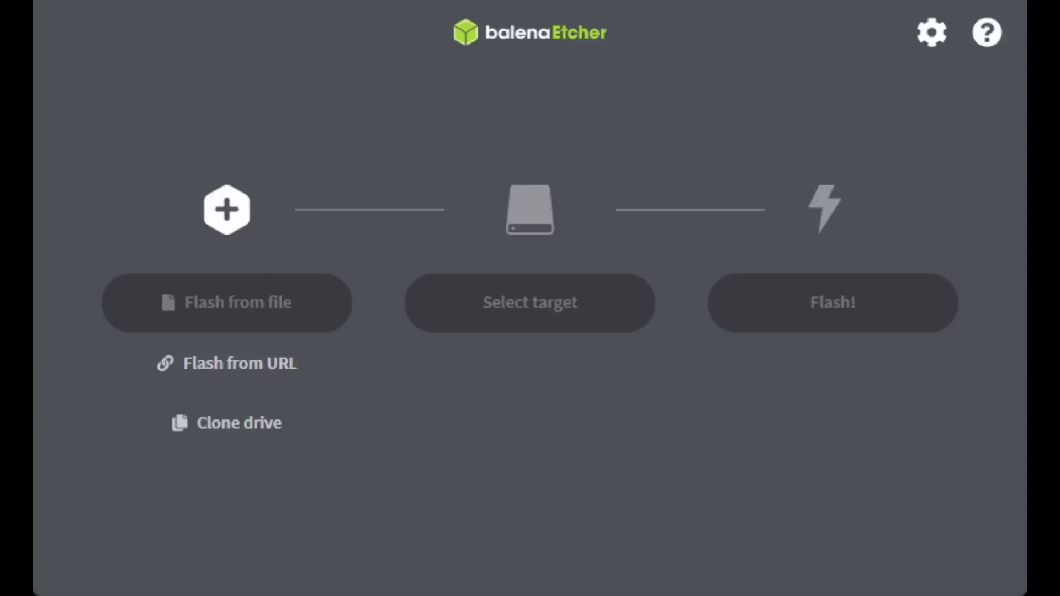
pyautogui.click(218, 352)
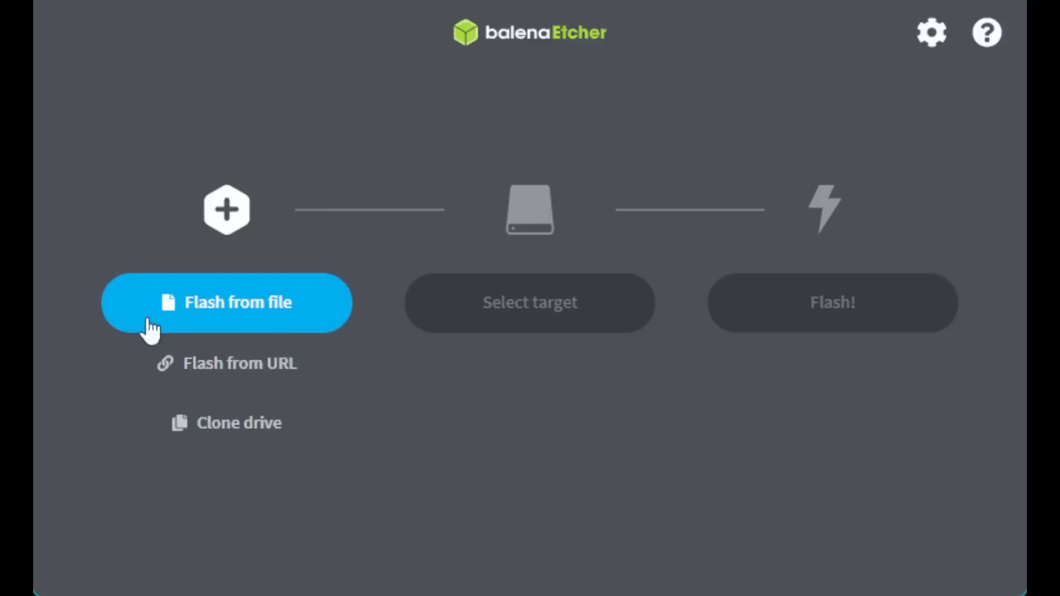
pyautogui.click(217, 305)
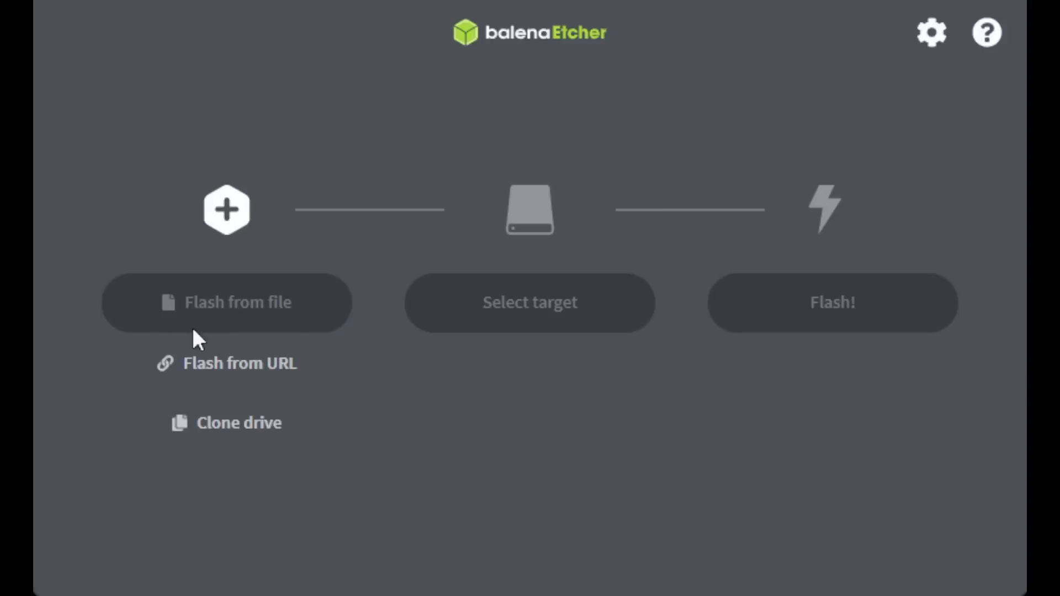
pyautogui.doubleClick(303, 326)
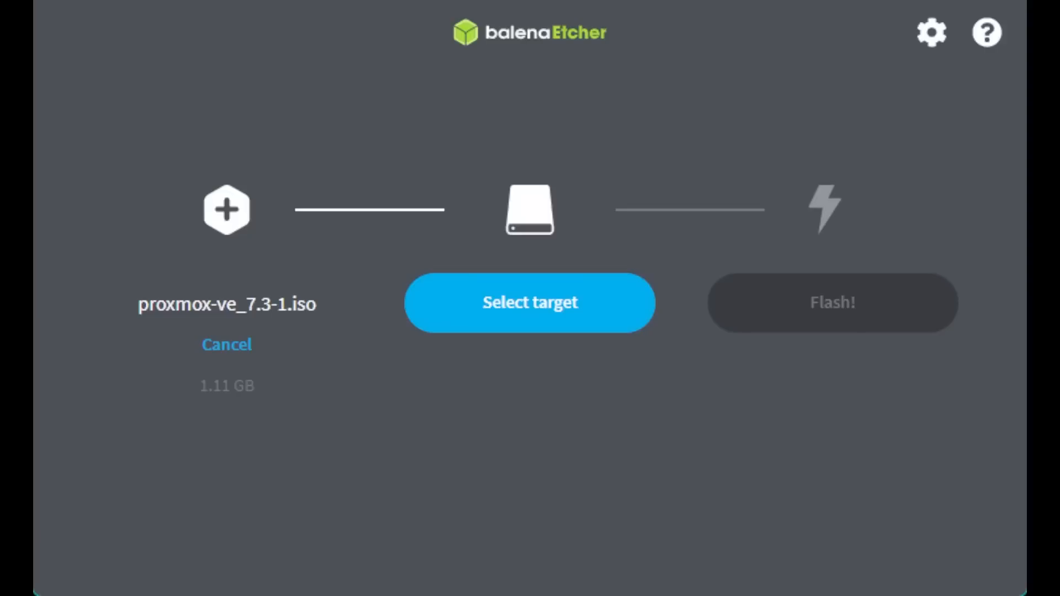
pyautogui.click(626, 326)
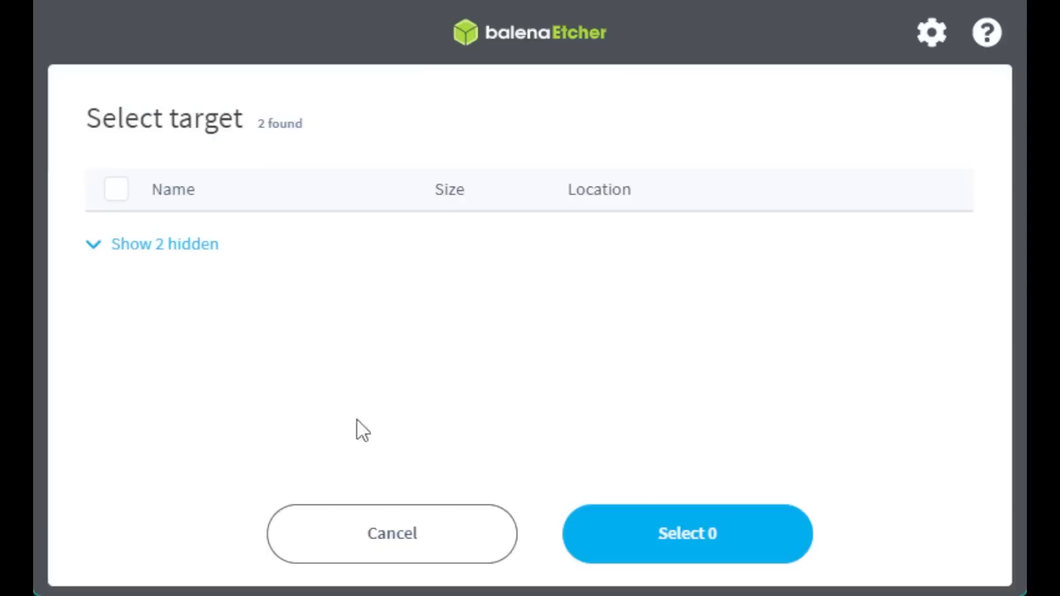
# Select the 31.2 GB SanDisk Cruzer at F:\ as the target and start flashing.
pyautogui.click(418, 534)
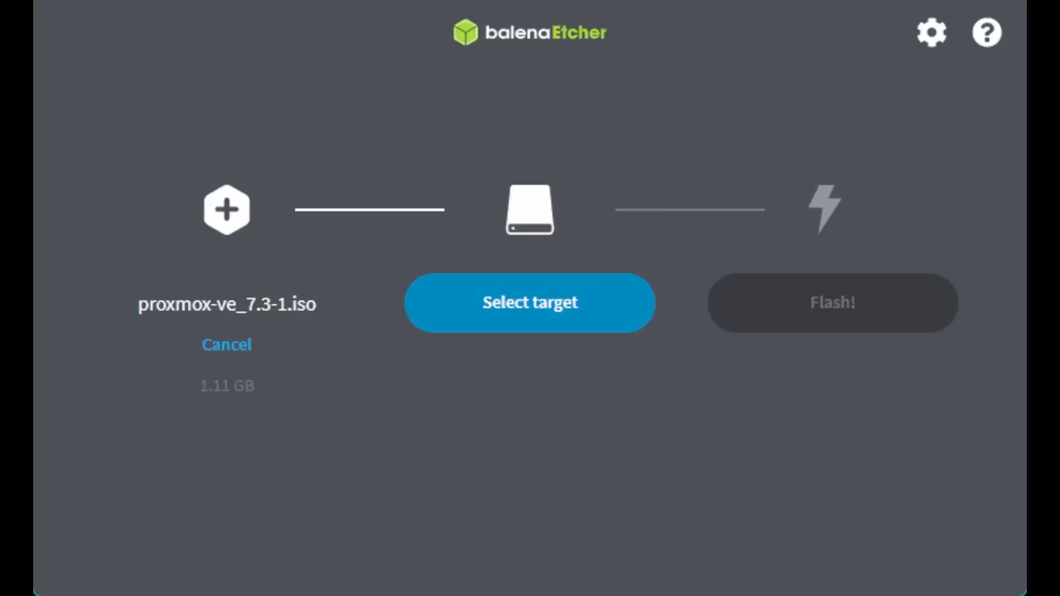
pyautogui.click(555, 303)
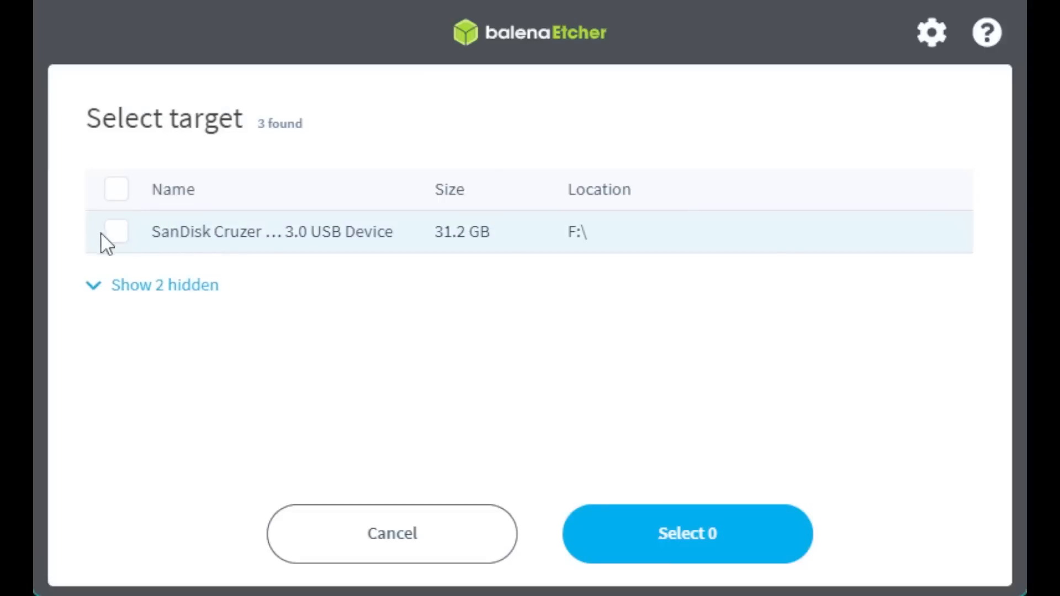
pyautogui.click(117, 231)
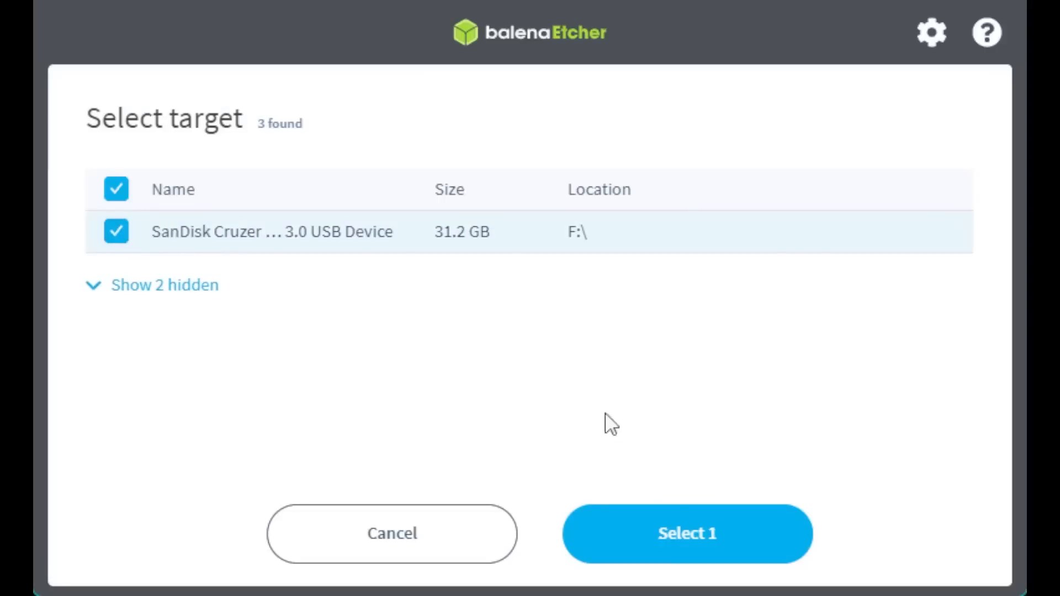
pyautogui.click(676, 535)
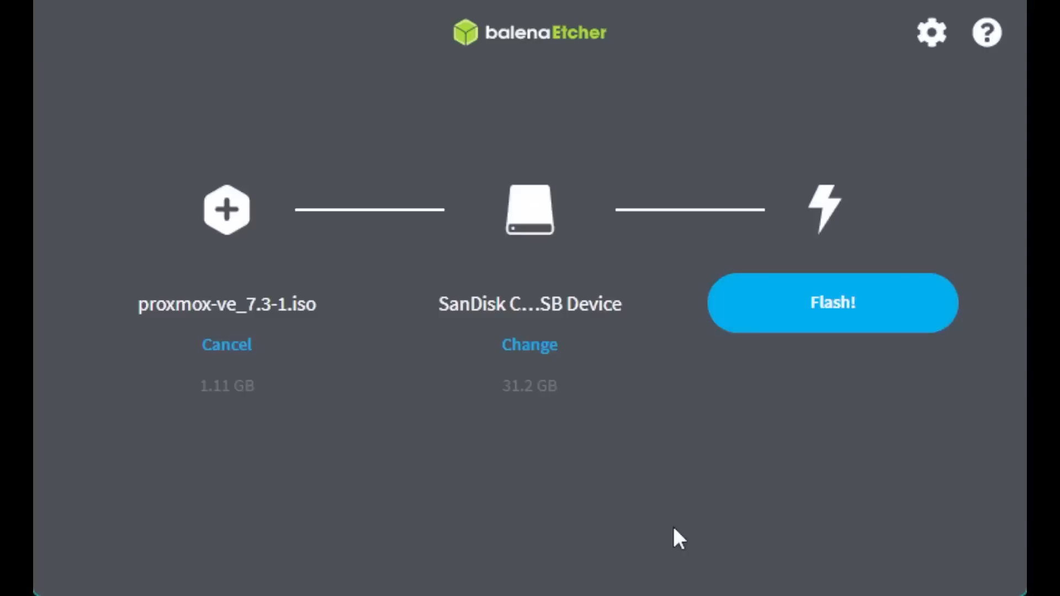
pyautogui.click(871, 322)
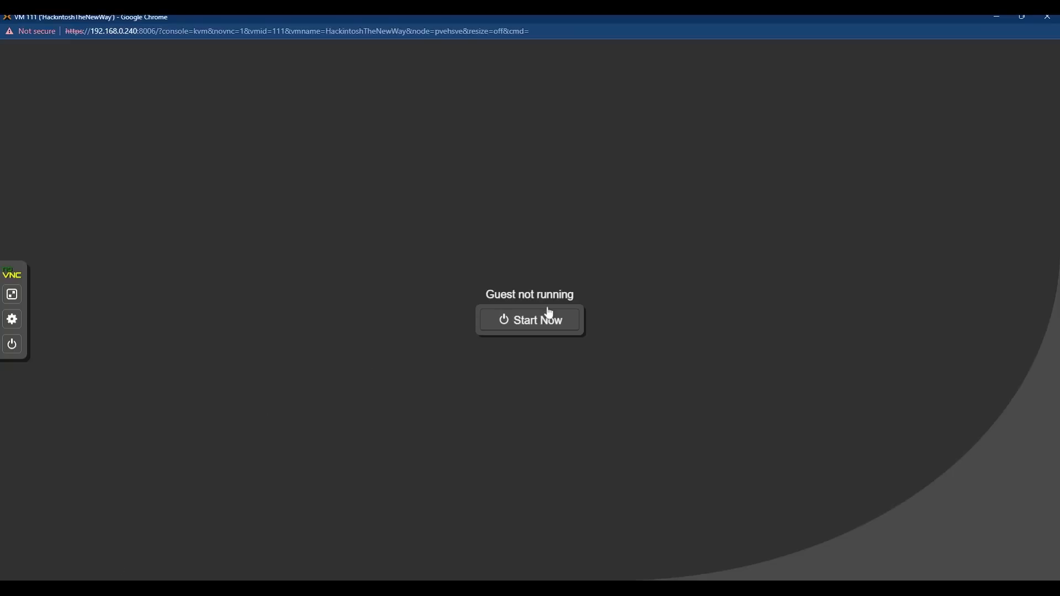
# Start VM 111, make the noVNC console fullscreen, and launch Install Proxmox VE.
pyautogui.click(540, 330)
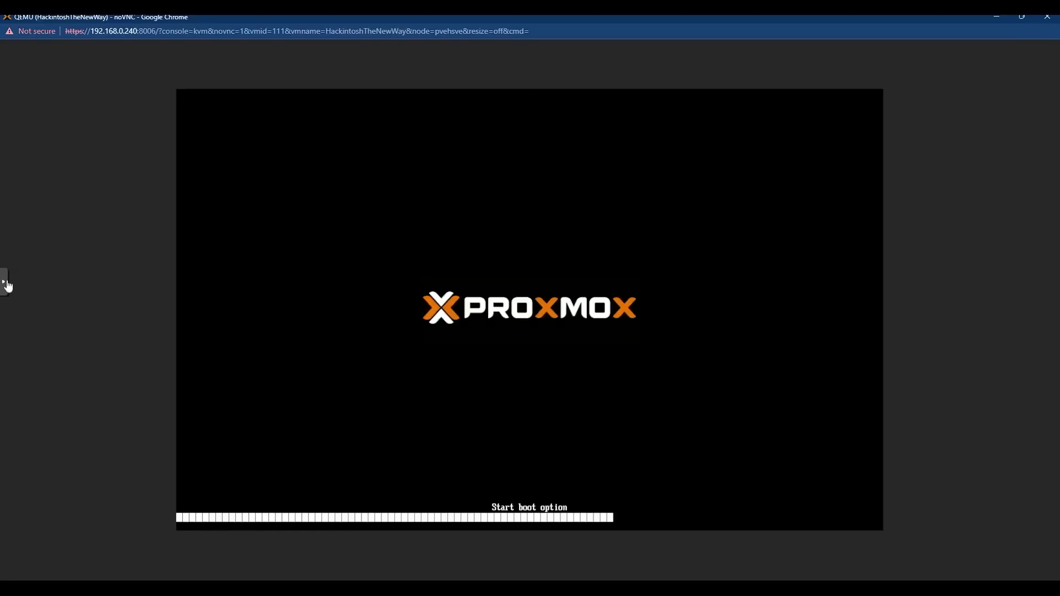
pyautogui.click(3, 282)
pyautogui.click(12, 295)
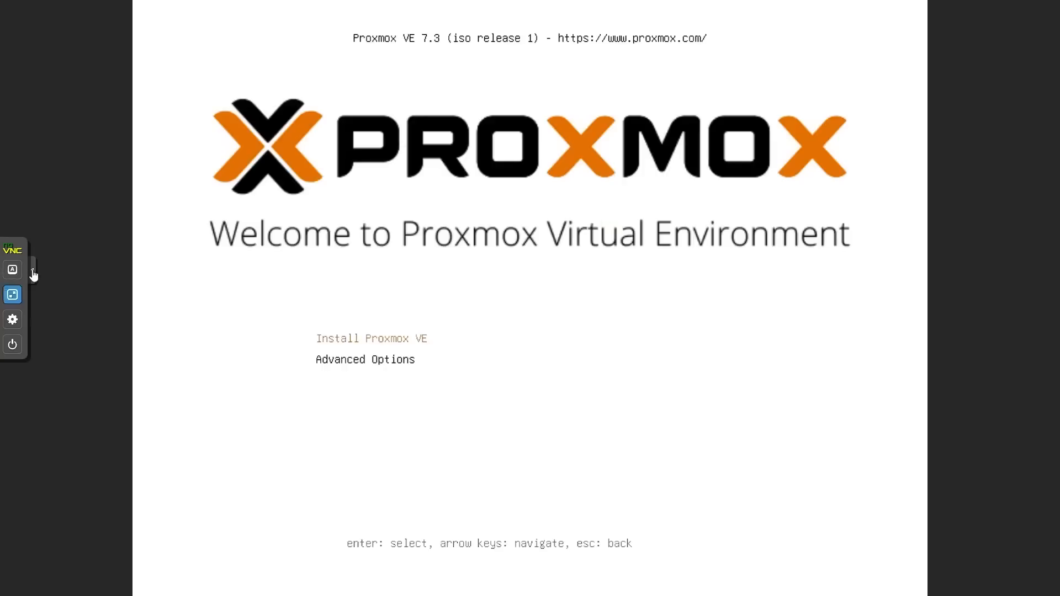
pyautogui.click(32, 275)
pyautogui.press('Return')
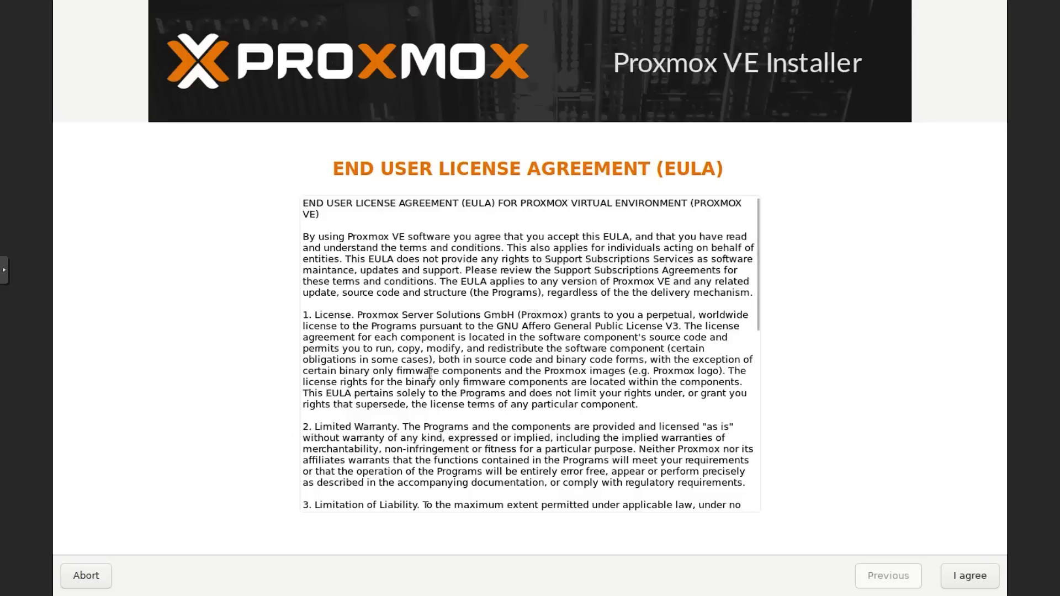
# Scroll through the license agreement and accept it with I agree.
pyautogui.scroll(-5, 494, 375)
pyautogui.scroll(3, 497, 367)
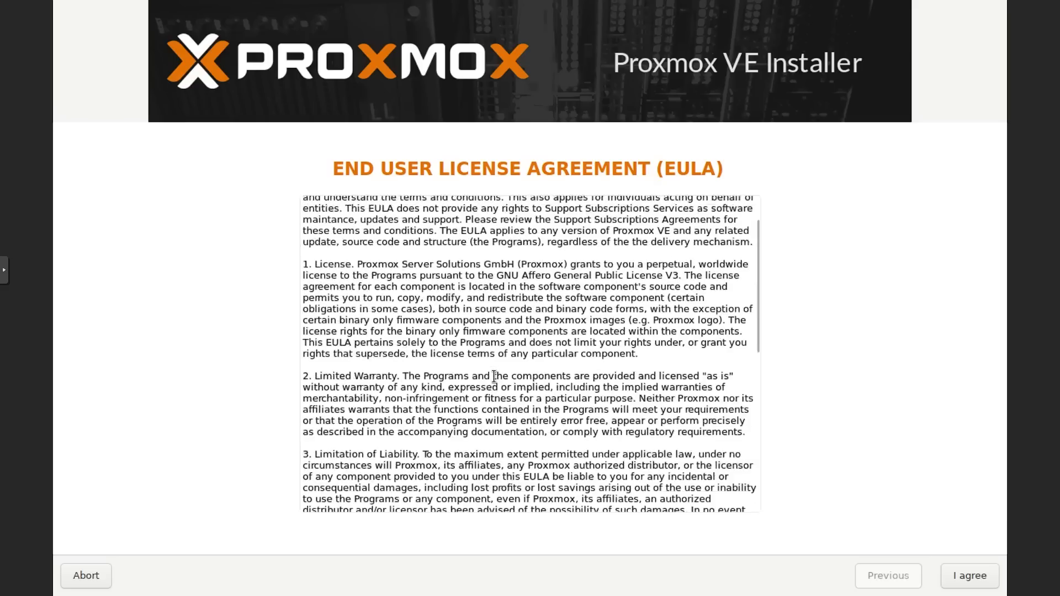
pyautogui.scroll(-10, 499, 359)
pyautogui.scroll(-3, 499, 359)
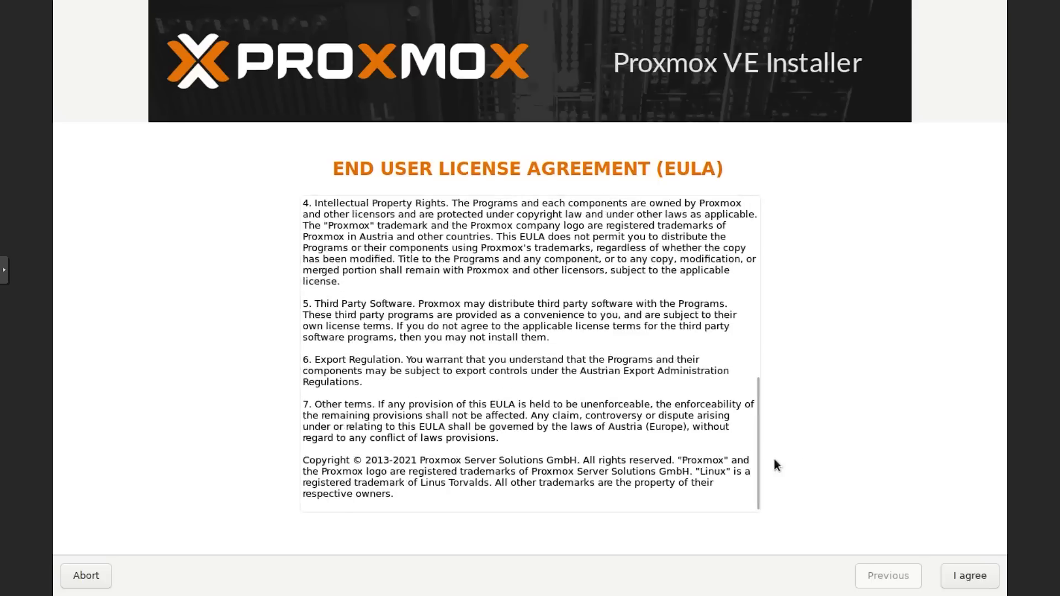
pyautogui.click(963, 577)
# Keep /dev/sda (120.00GiB) as the target hard disk and continue.
pyautogui.click(627, 533)
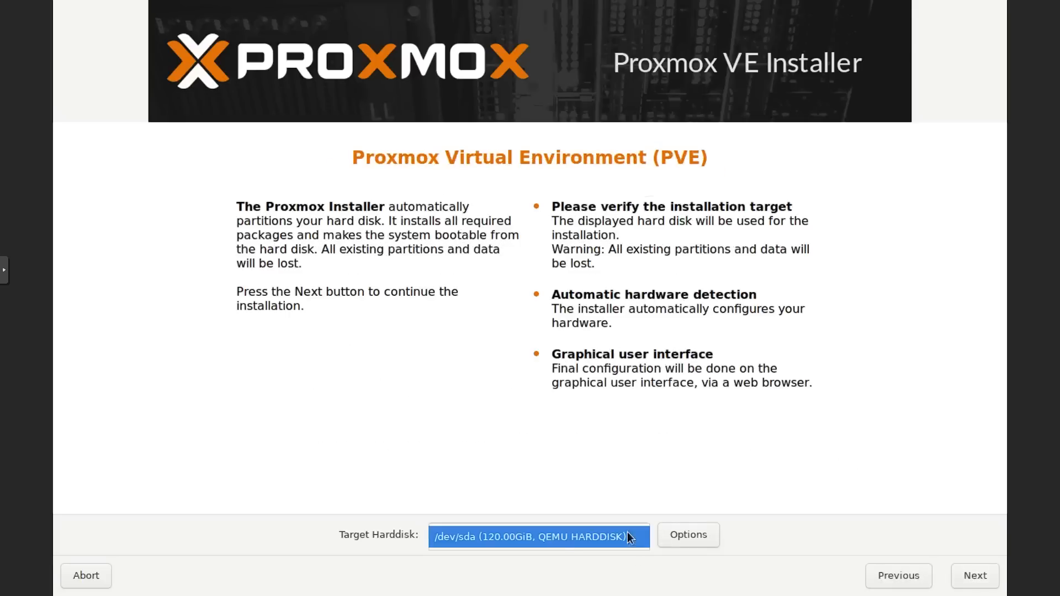
pyautogui.click(582, 536)
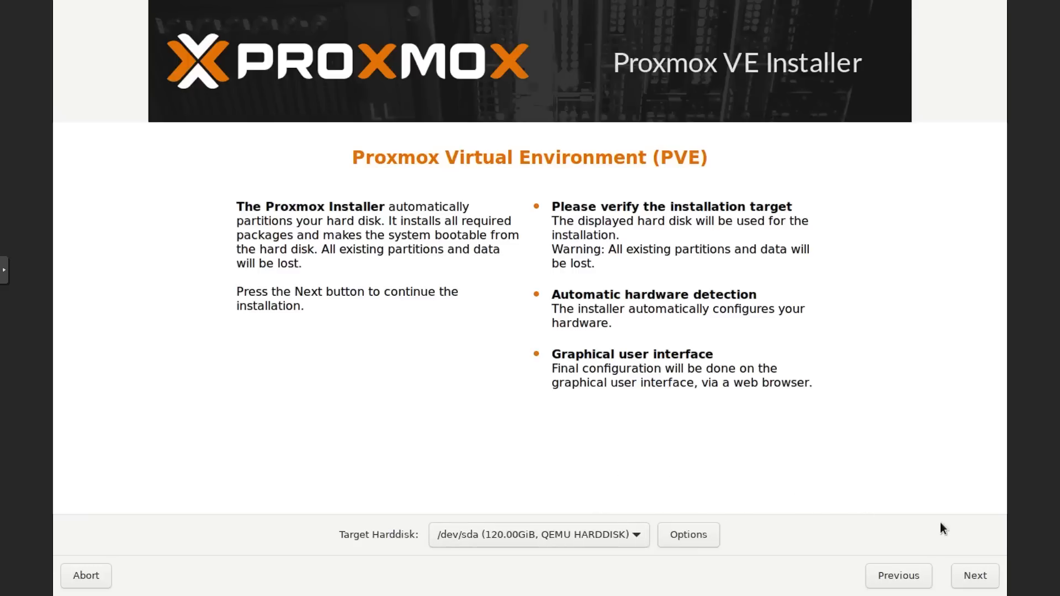
pyautogui.click(989, 580)
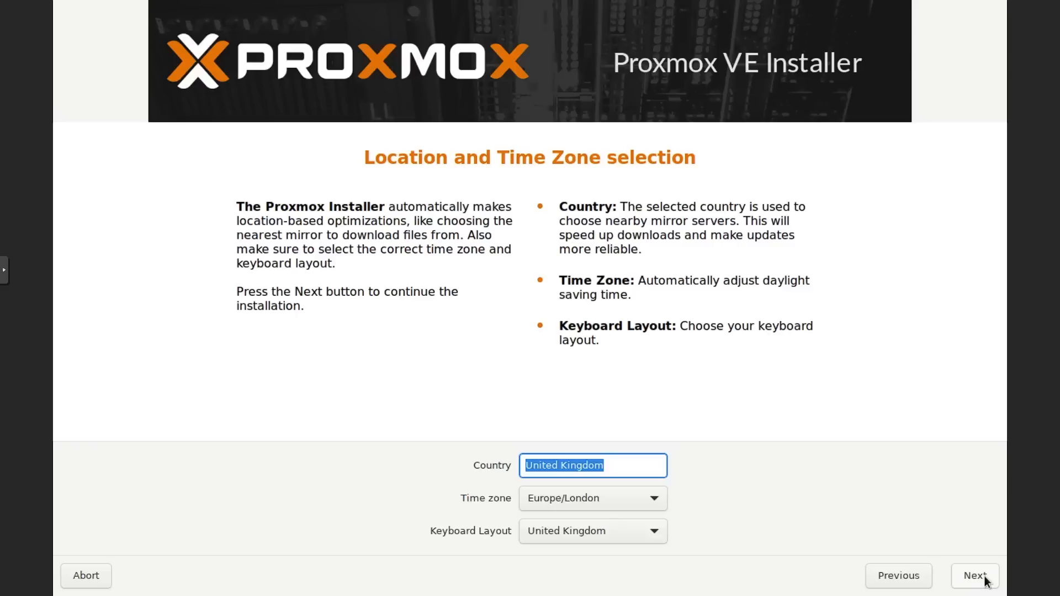
# Keep United Kingdom / Europe/London, enter and confirm the root password, and fill in the admin e-mail.
pyautogui.click(985, 578)
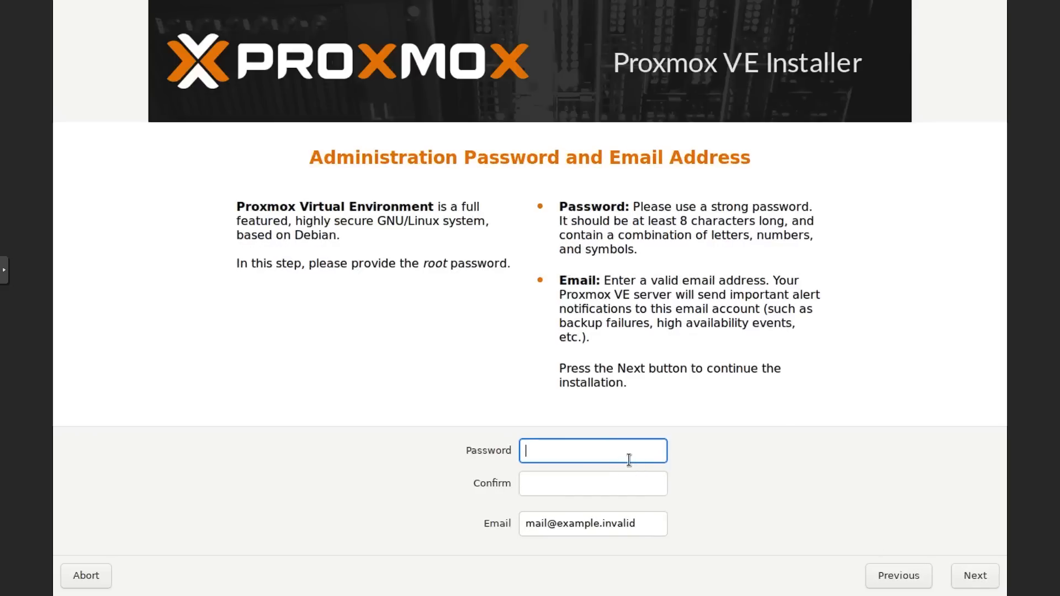
pyautogui.write('*********')
pyautogui.press('Tab')
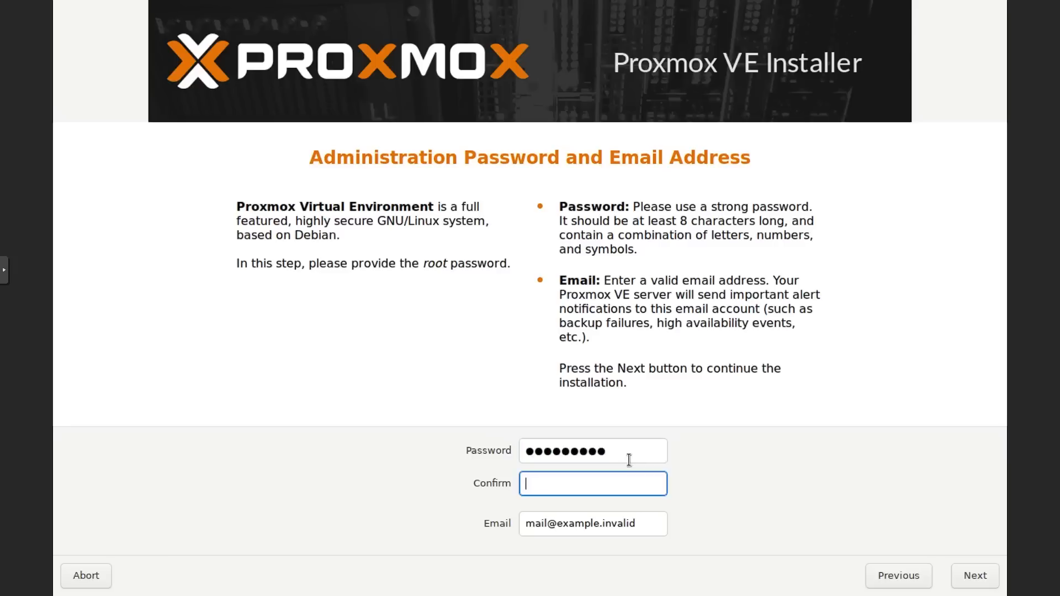
pyautogui.write('*********')
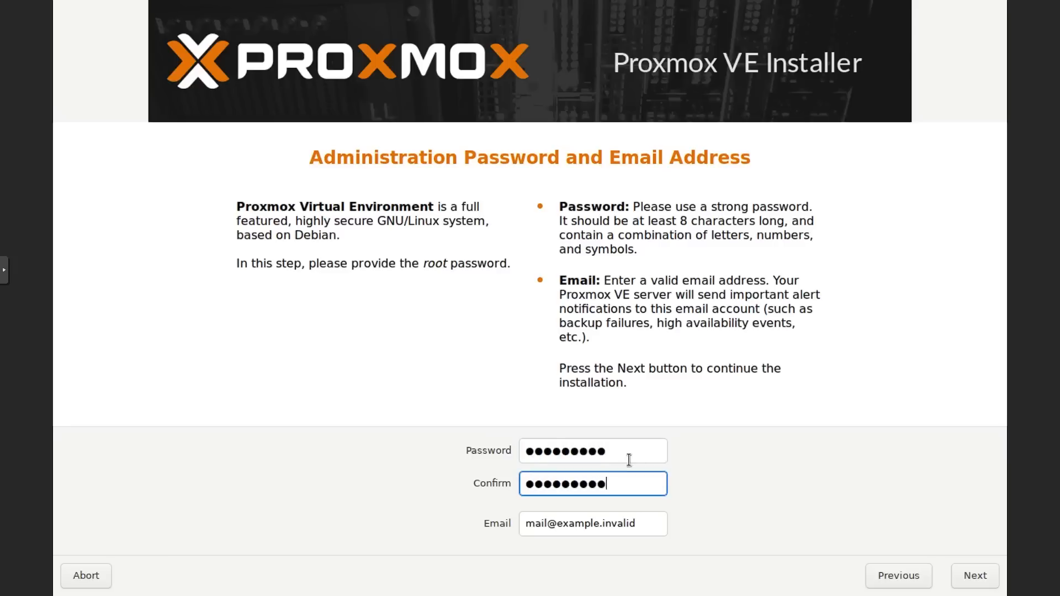
pyautogui.press('Tab')
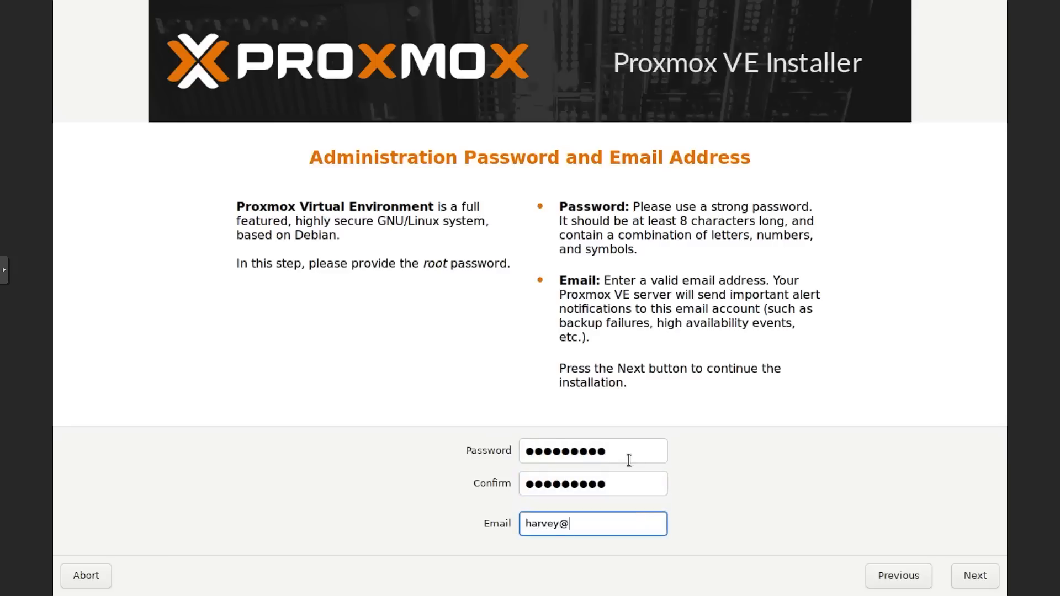
pyautogui.click(960, 575)
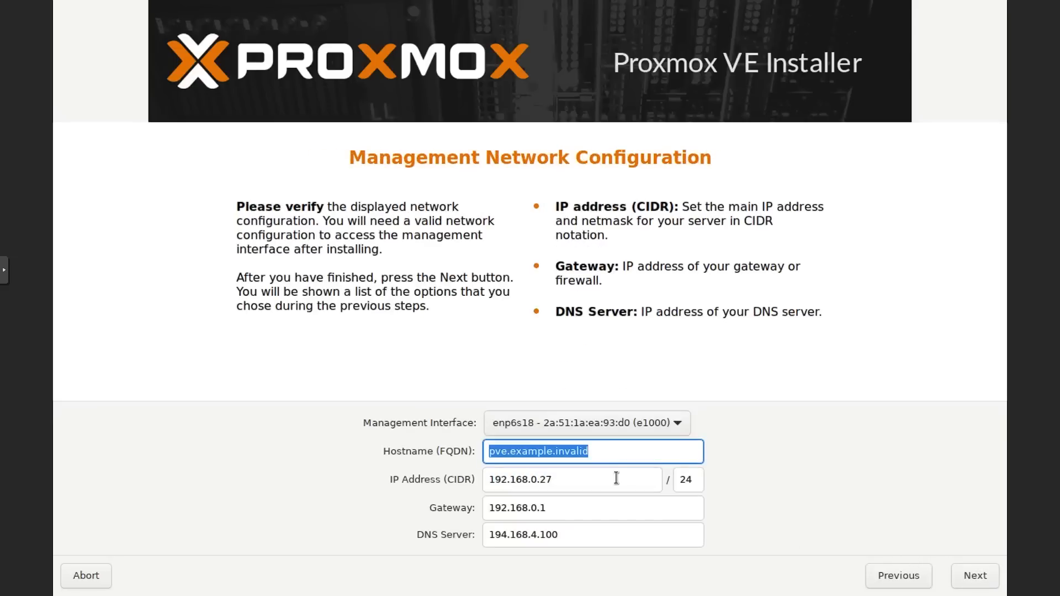
# Enter hostname pvehackintosh.local, keep IP 192.168.0.27, change DNS server to 1.1.1.1, and proceed.
pyautogui.write('pveha')
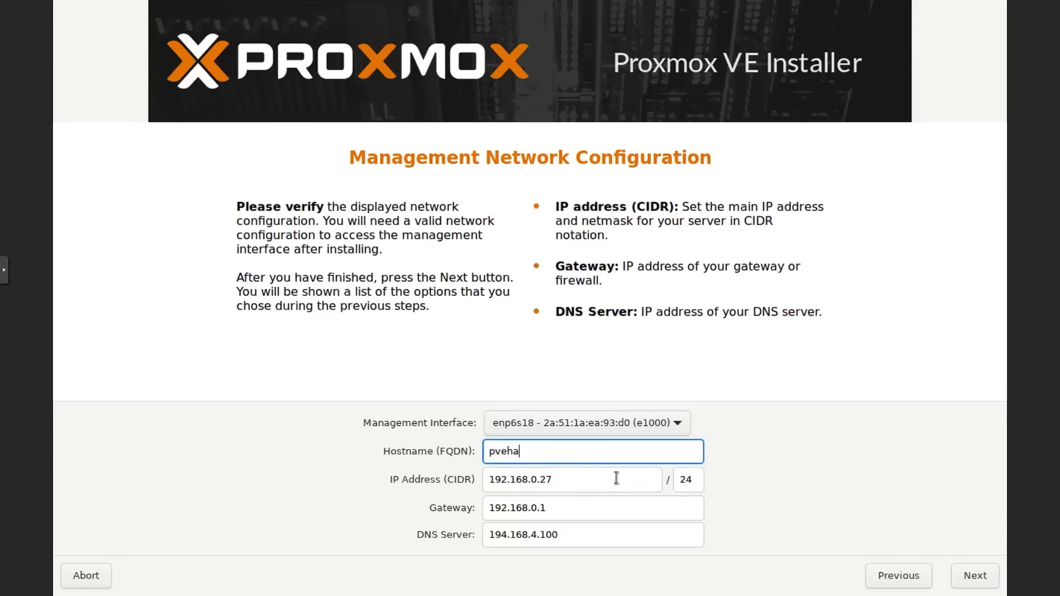
pyautogui.write('ckintosh.local')
pyautogui.press('Tab')
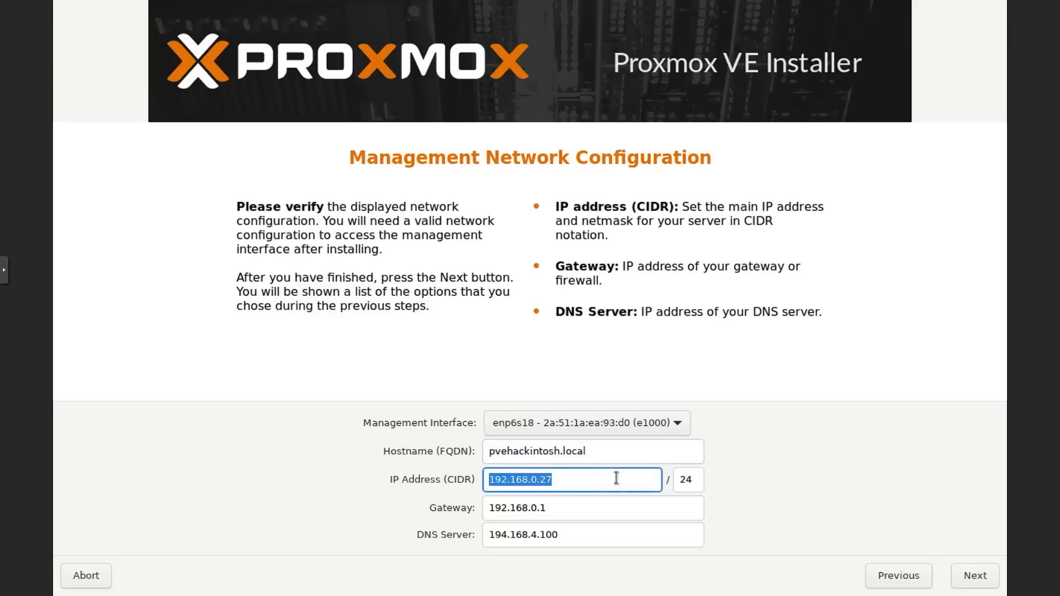
pyautogui.click(616, 478)
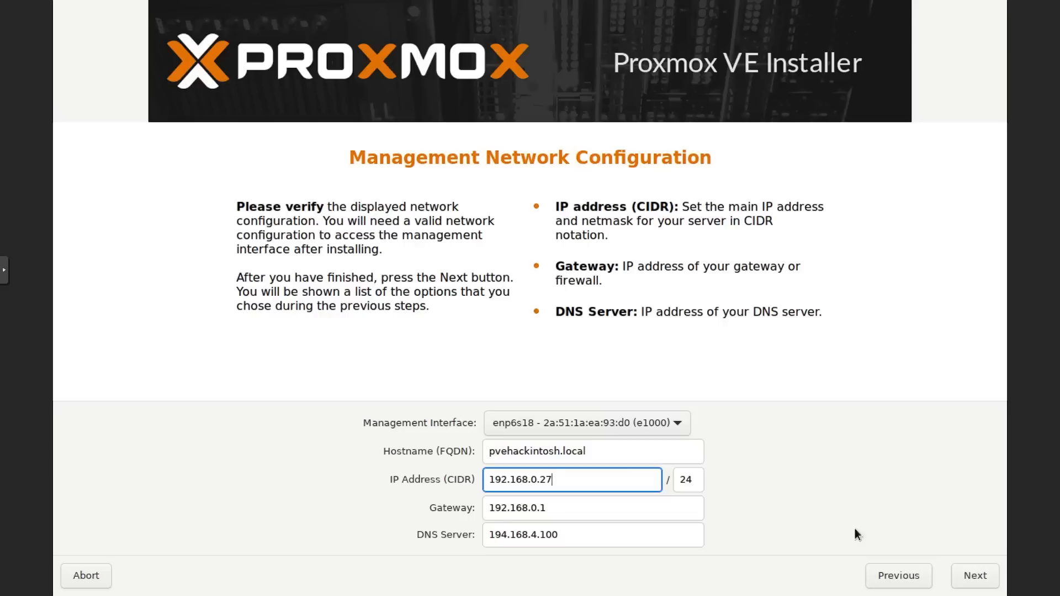
pyautogui.moveTo(654, 535); pyautogui.dragTo(495, 535)
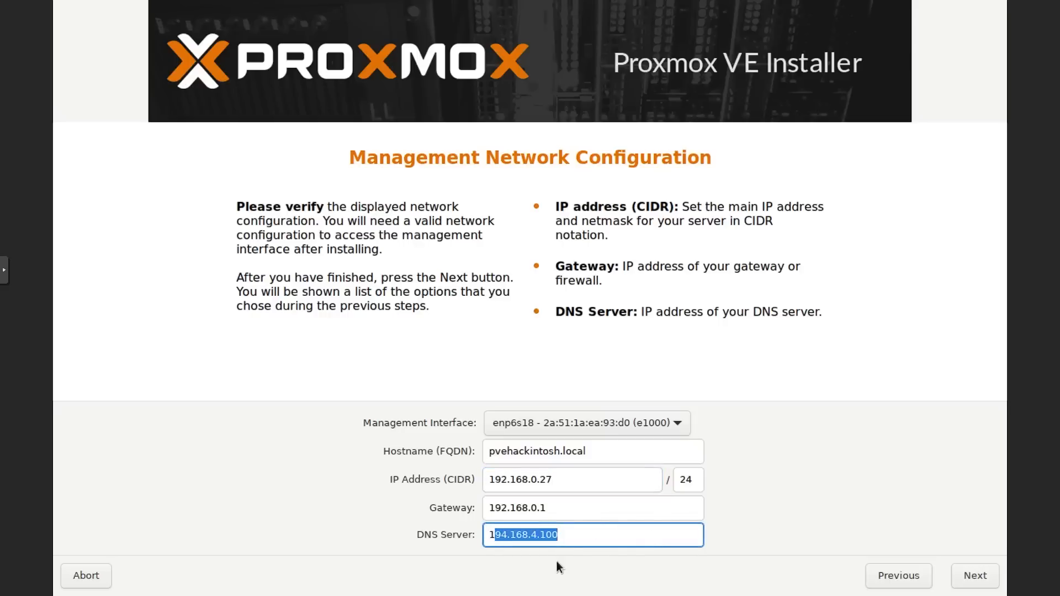
pyautogui.press('BackSpace')
pyautogui.write('.1.1.1')
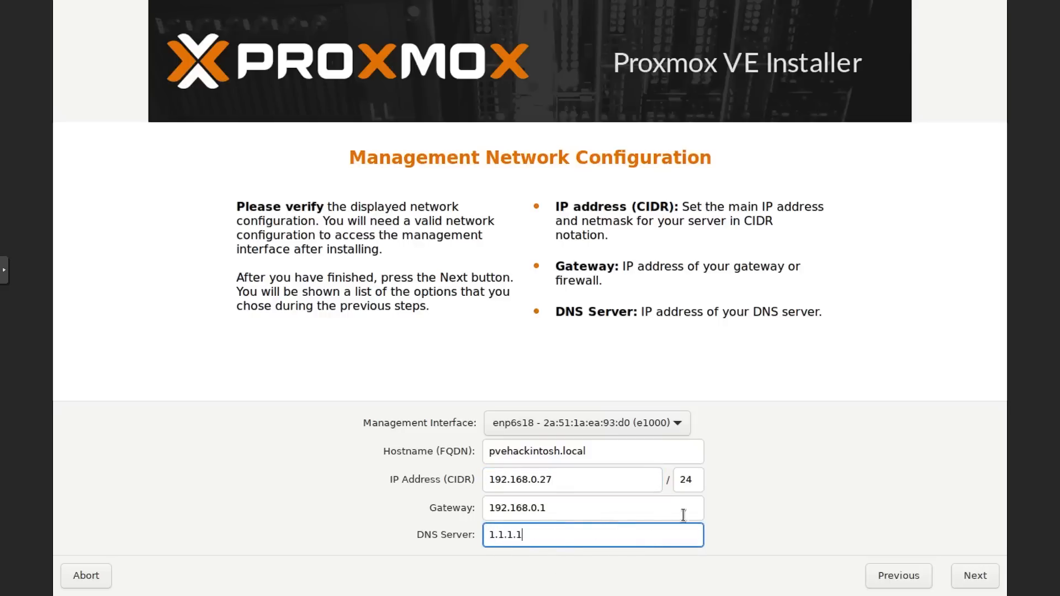
pyautogui.click(957, 576)
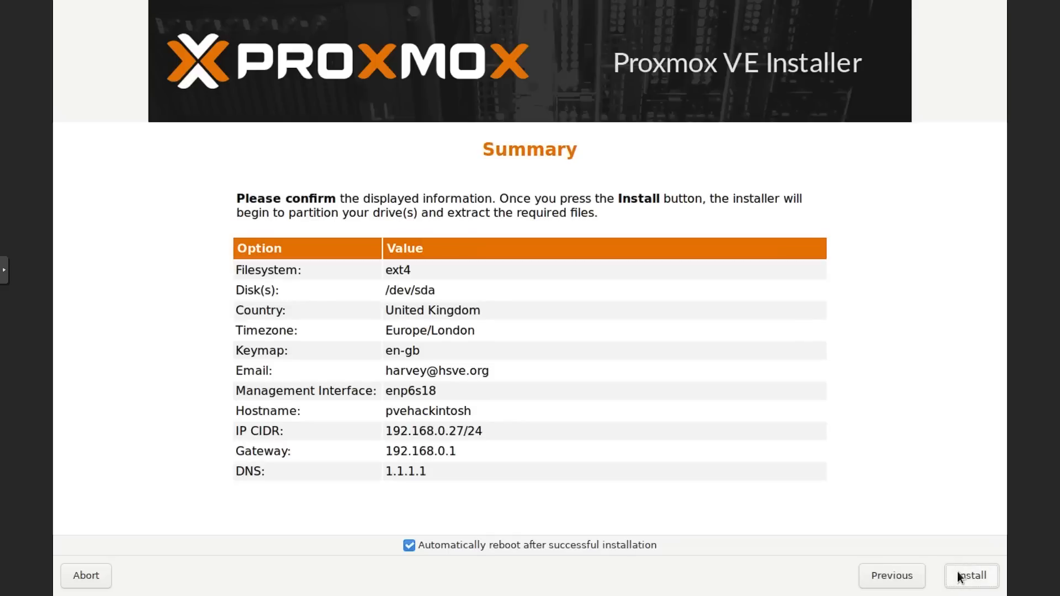
pyautogui.click(959, 576)
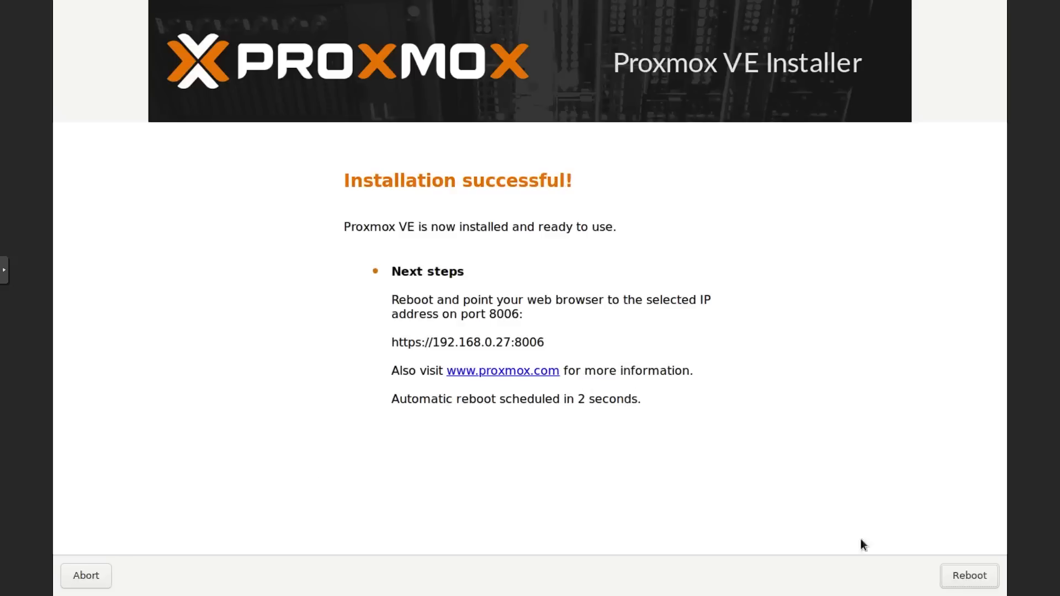
pyautogui.click(949, 566)
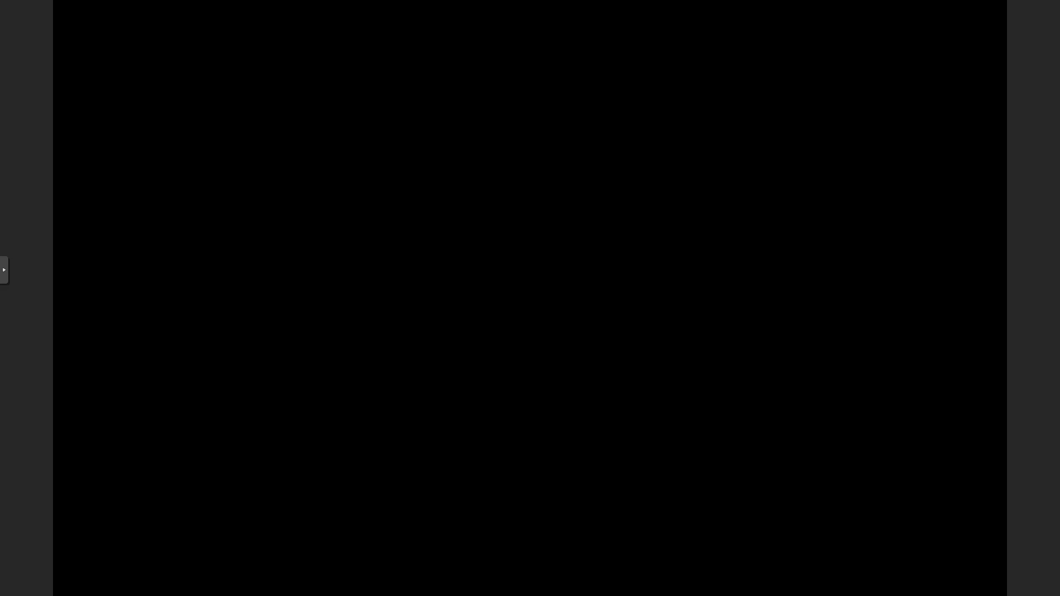
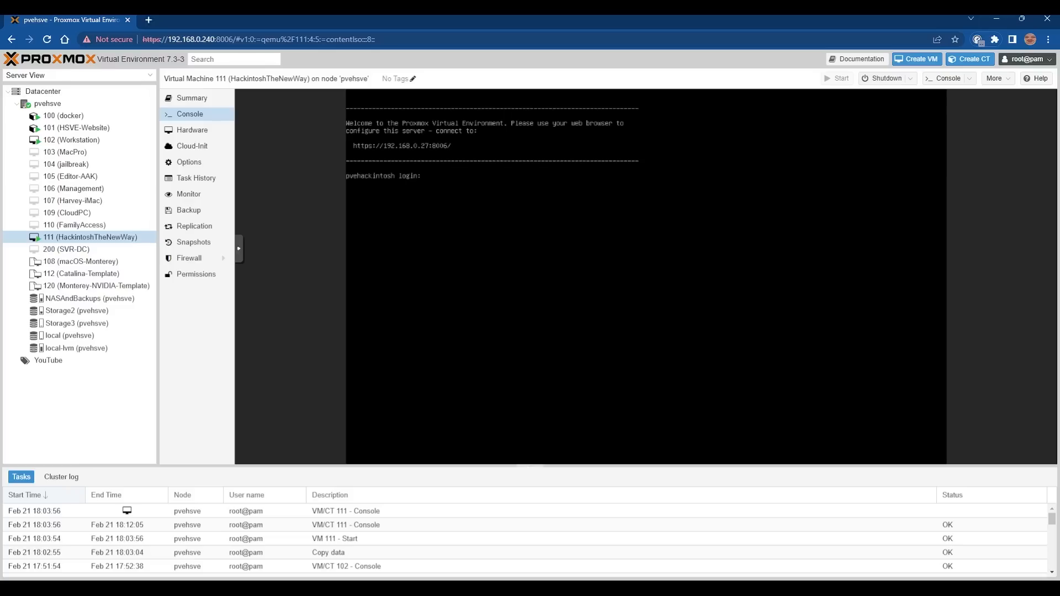
# Stop VM 111 immediately and confirm the stop.
pyautogui.click(910, 79)
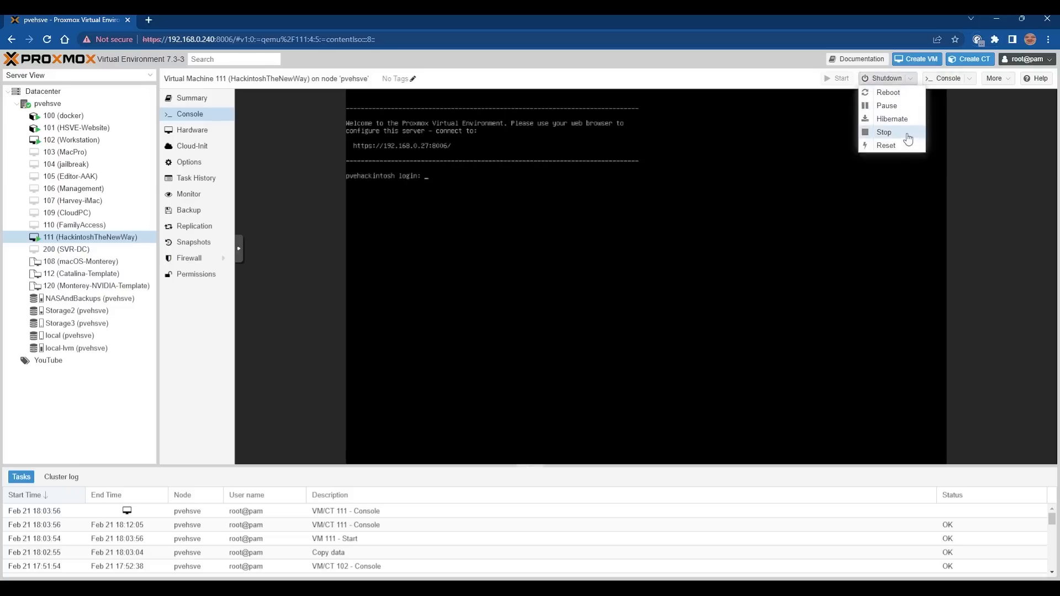
pyautogui.click(907, 136)
pyautogui.click(519, 341)
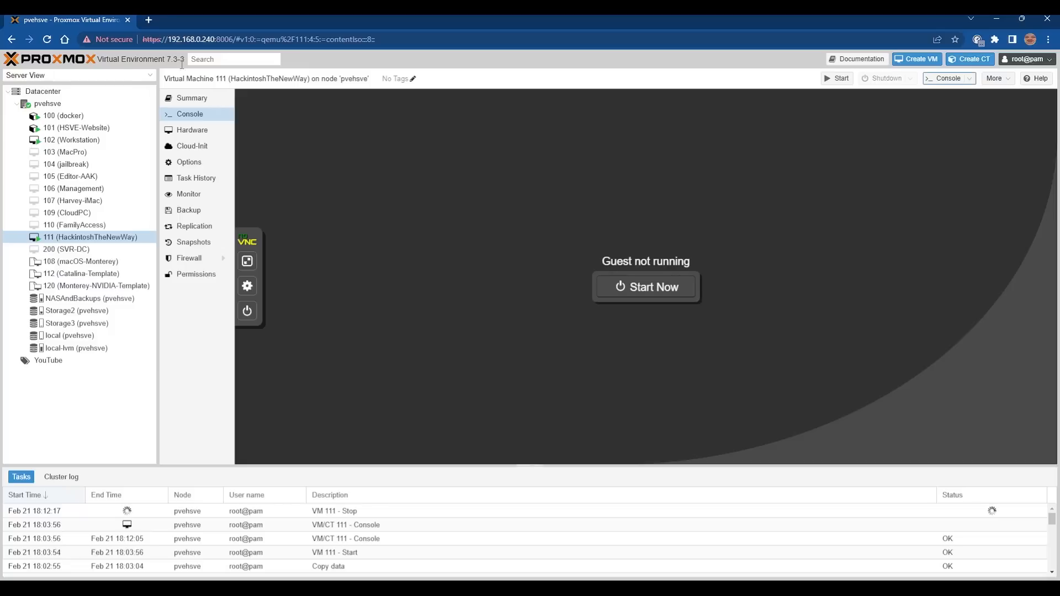
pyautogui.moveTo(143, 41); pyautogui.dragTo(235, 39)
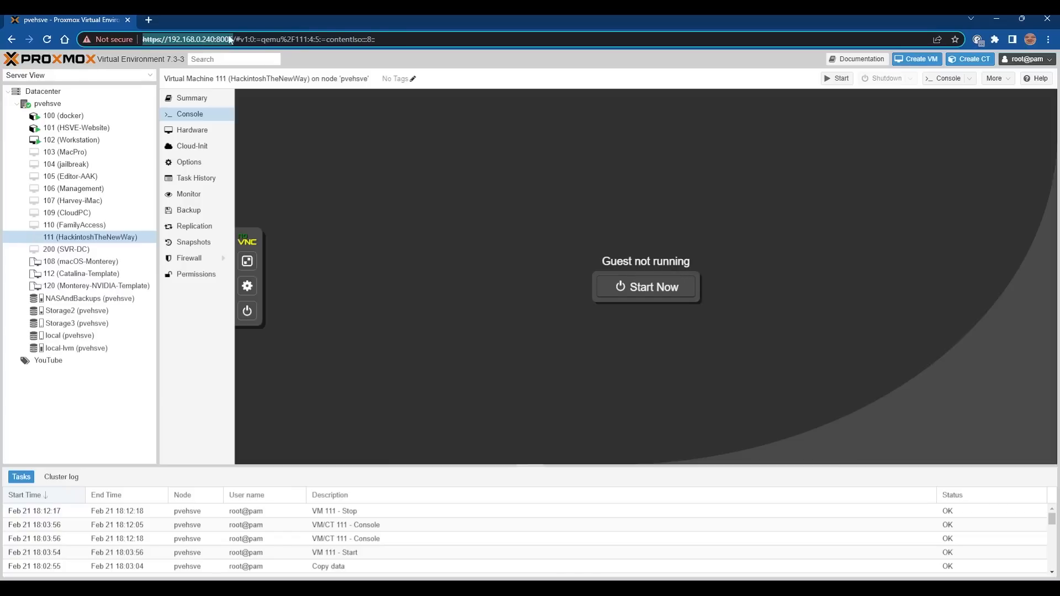
# Log out, log back in as root, and dismiss the no valid subscription notice.
pyautogui.click(297, 139)
pyautogui.click(1019, 59)
pyautogui.click(999, 136)
pyautogui.click(1021, 61)
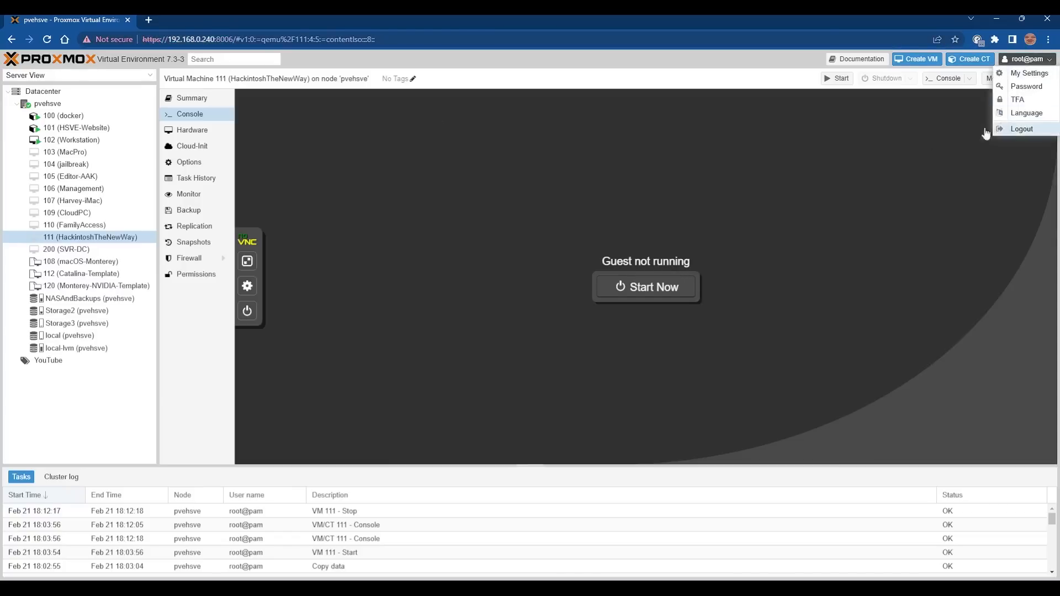
pyautogui.click(1000, 128)
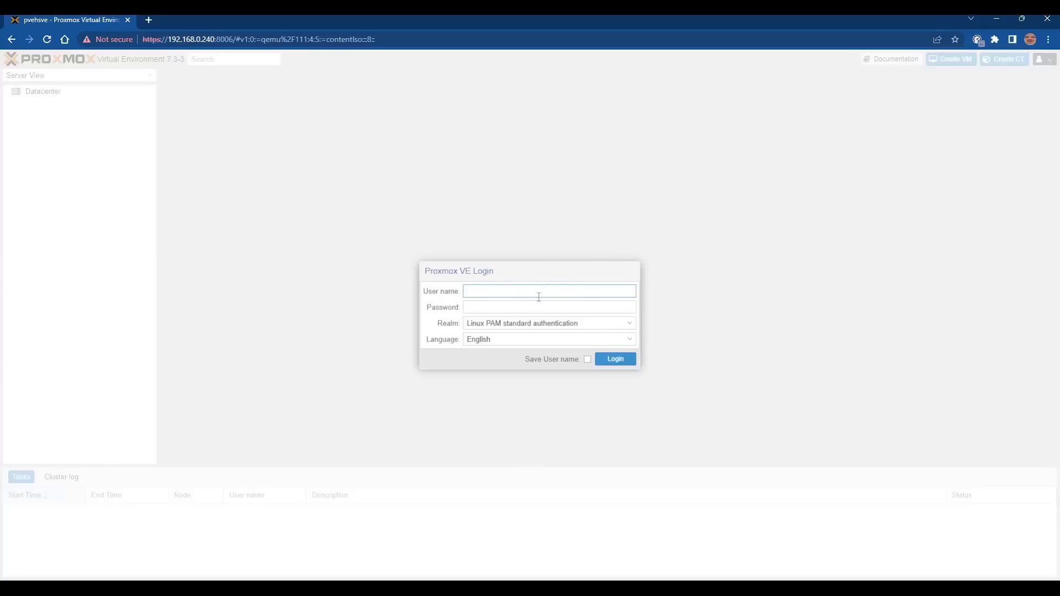
pyautogui.write('root')
pyautogui.press('Tab')
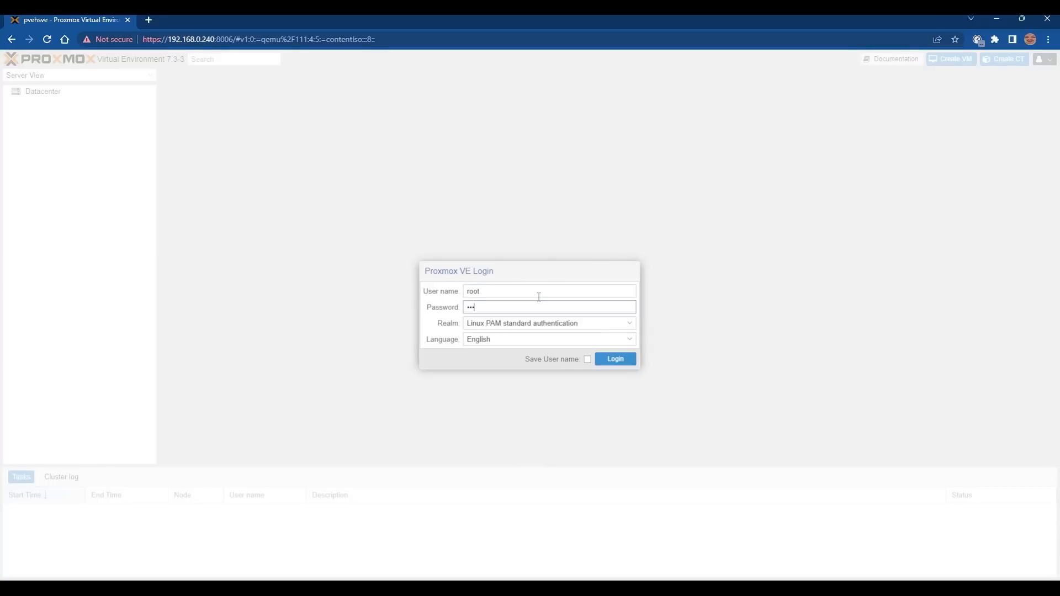
pyautogui.press('Return')
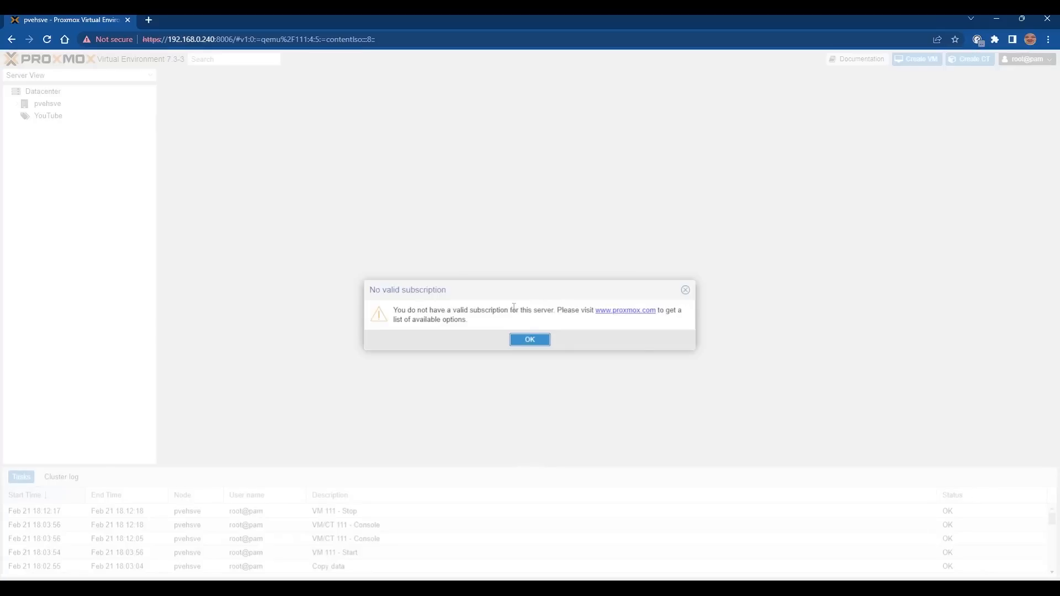
pyautogui.click(529, 339)
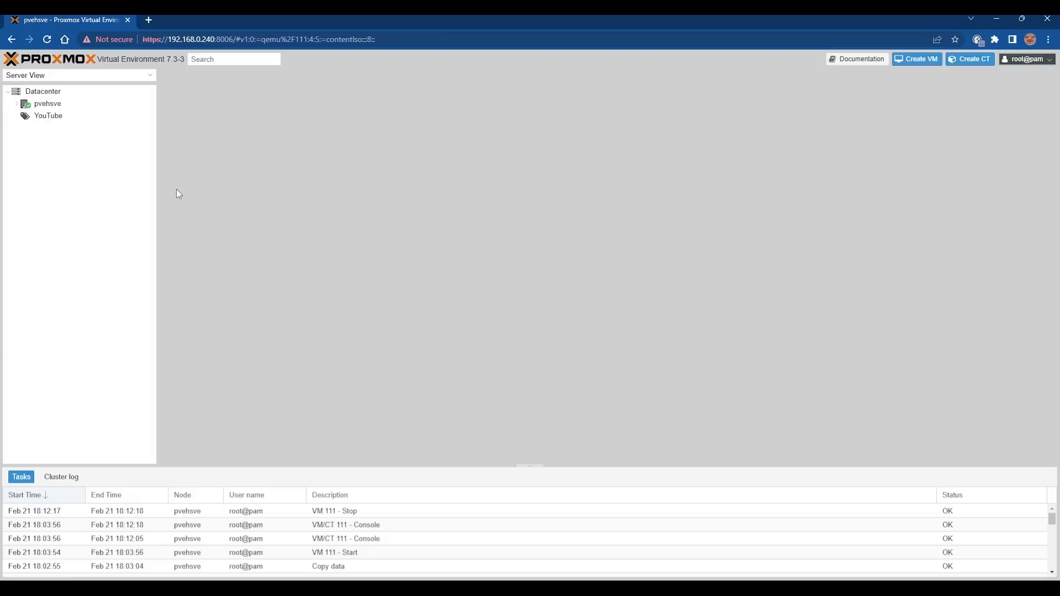
# Expand pvehsve, check VM 102's console and summary, then list NASAndBackups ISO images.
pyautogui.click(54, 104)
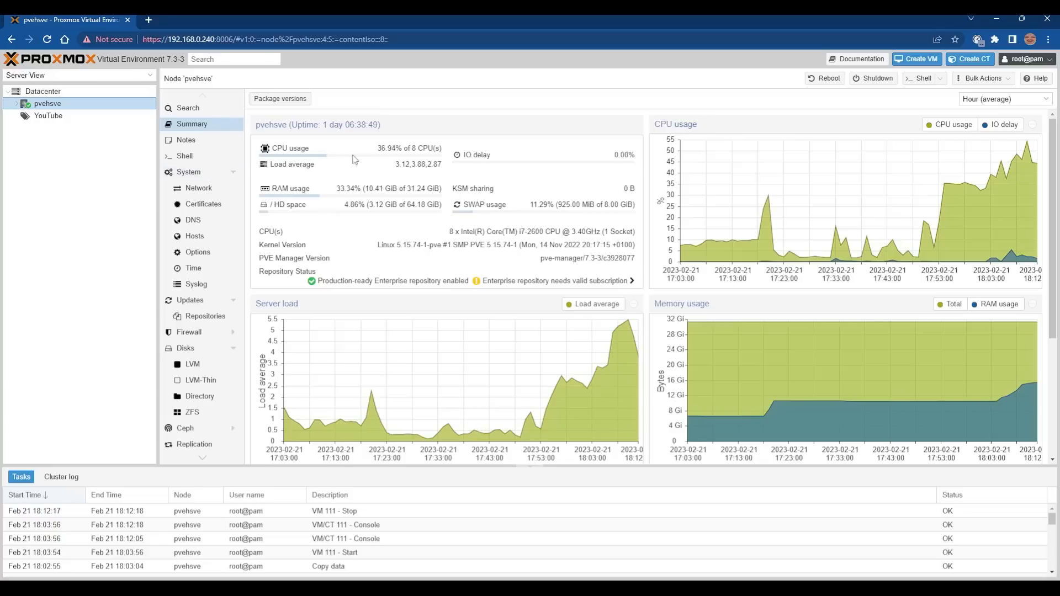
pyautogui.click(18, 104)
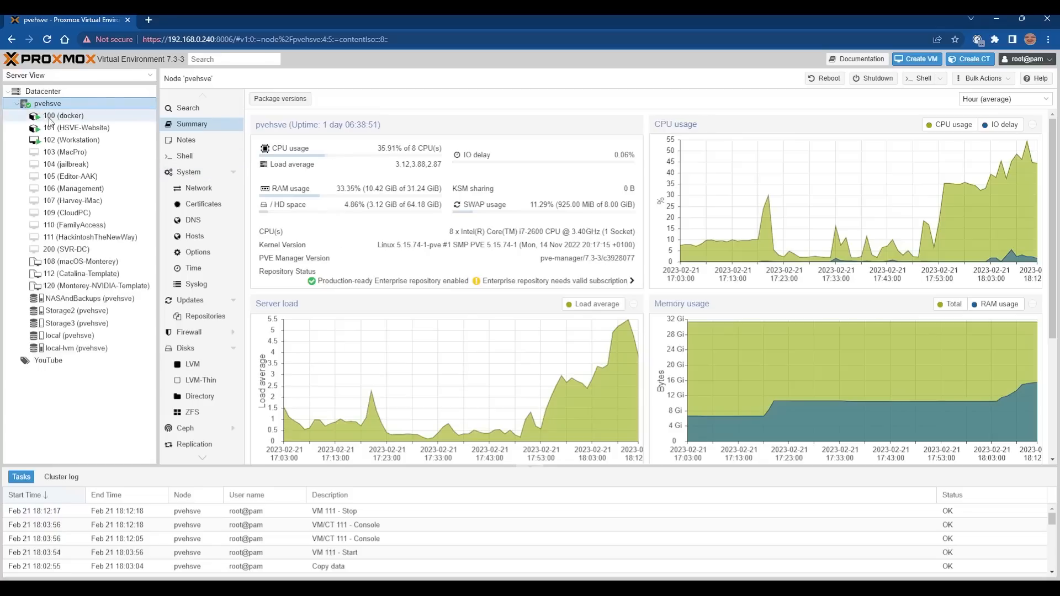
pyautogui.click(72, 143)
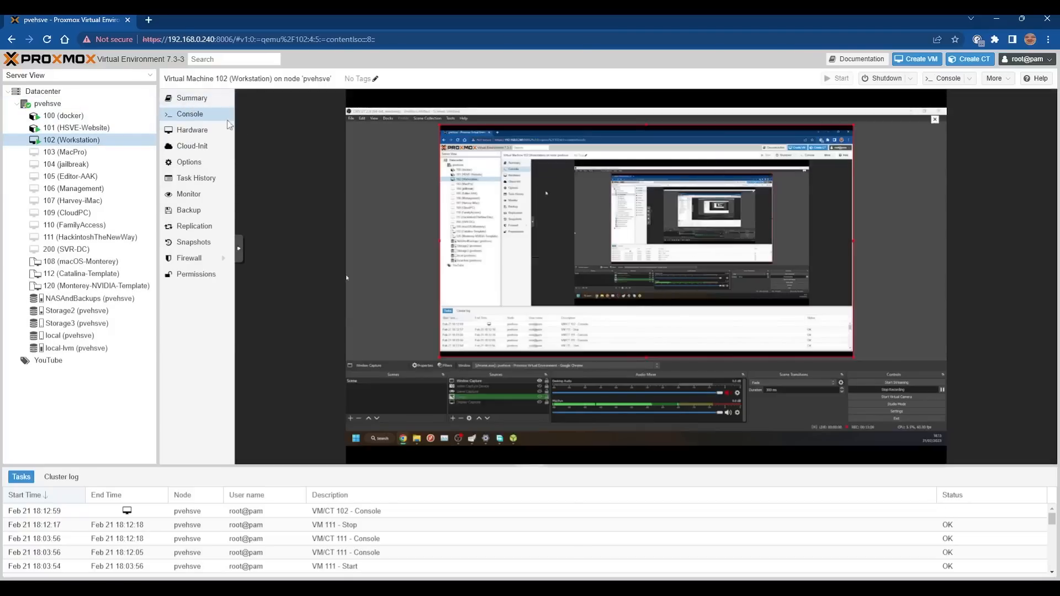
pyautogui.click(189, 99)
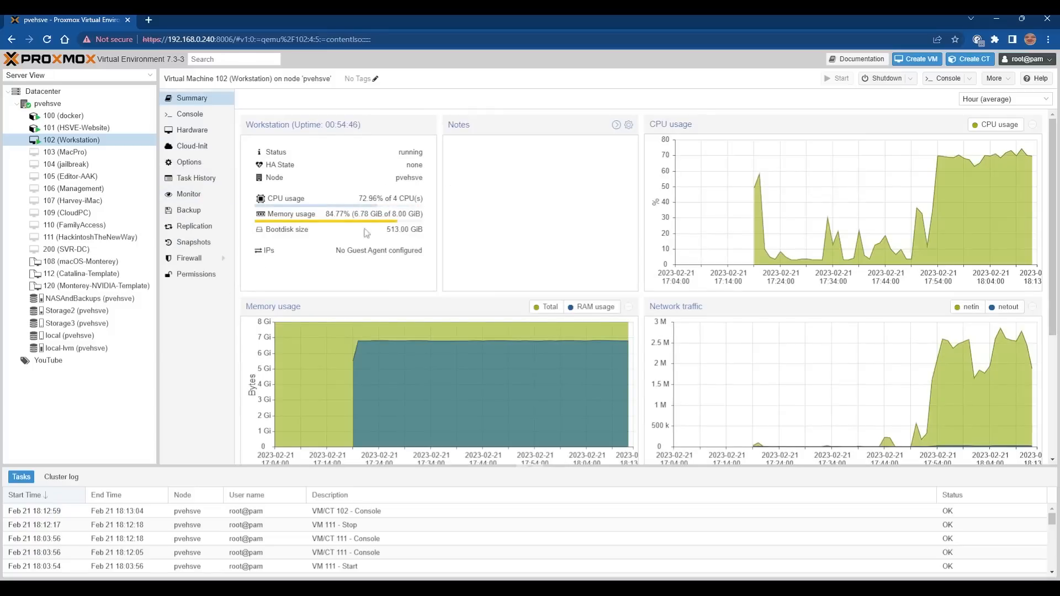
pyautogui.click(107, 102)
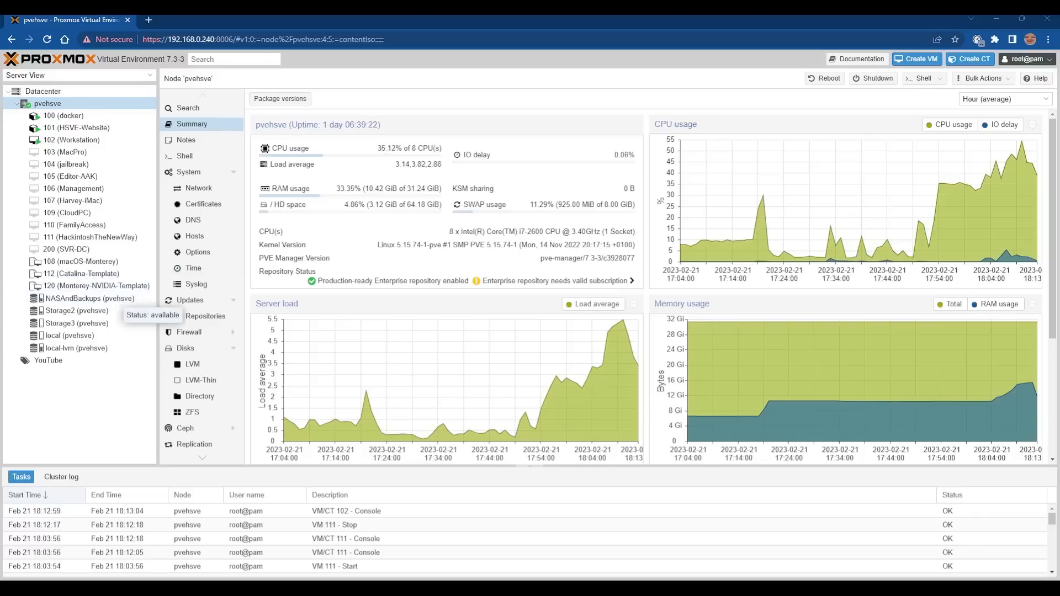
pyautogui.click(120, 299)
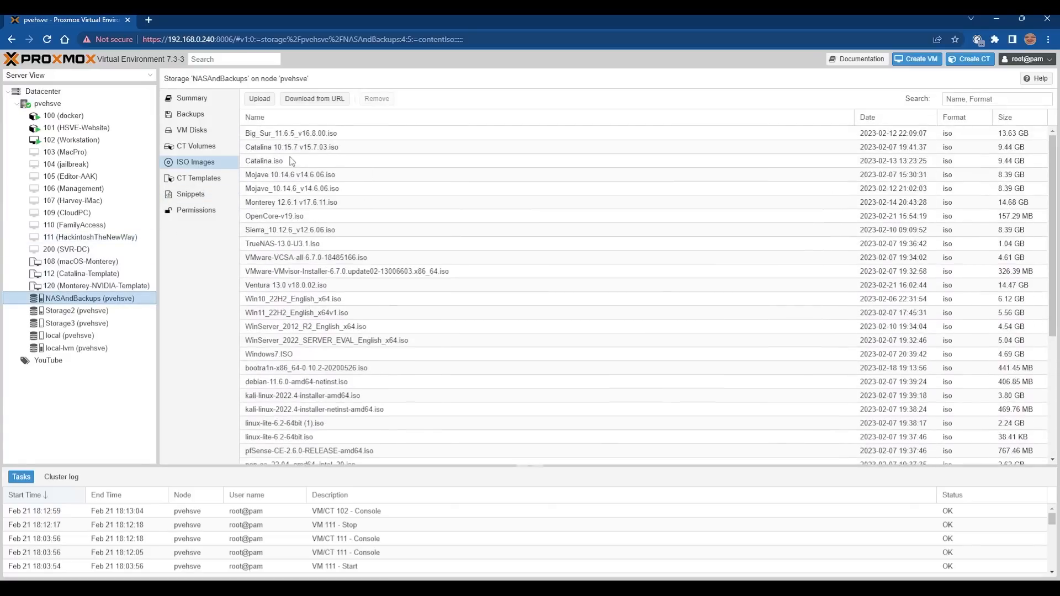
pyautogui.click(290, 213)
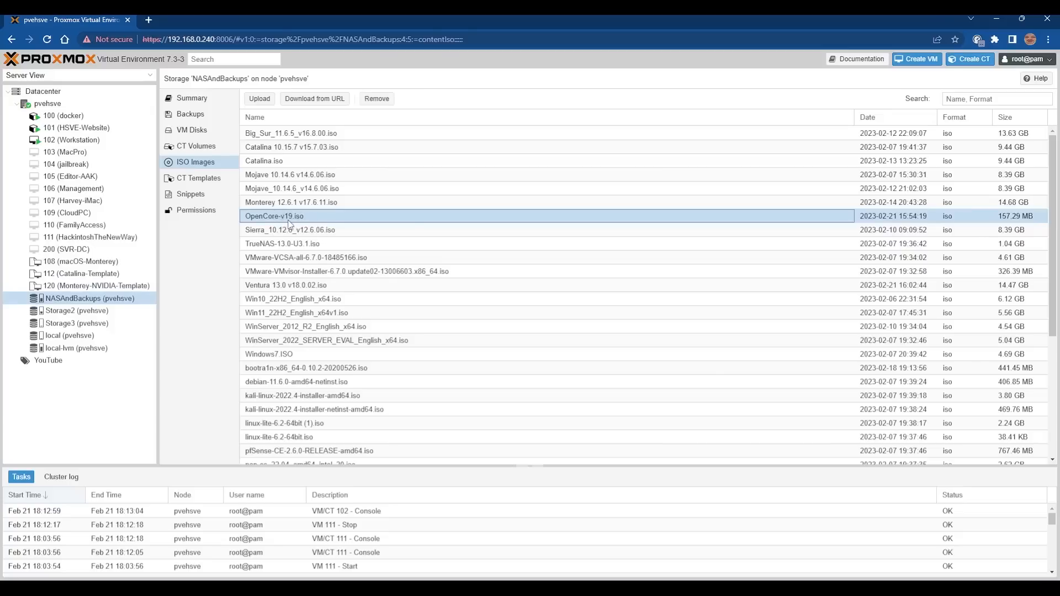
pyautogui.scroll(-3, 295, 232)
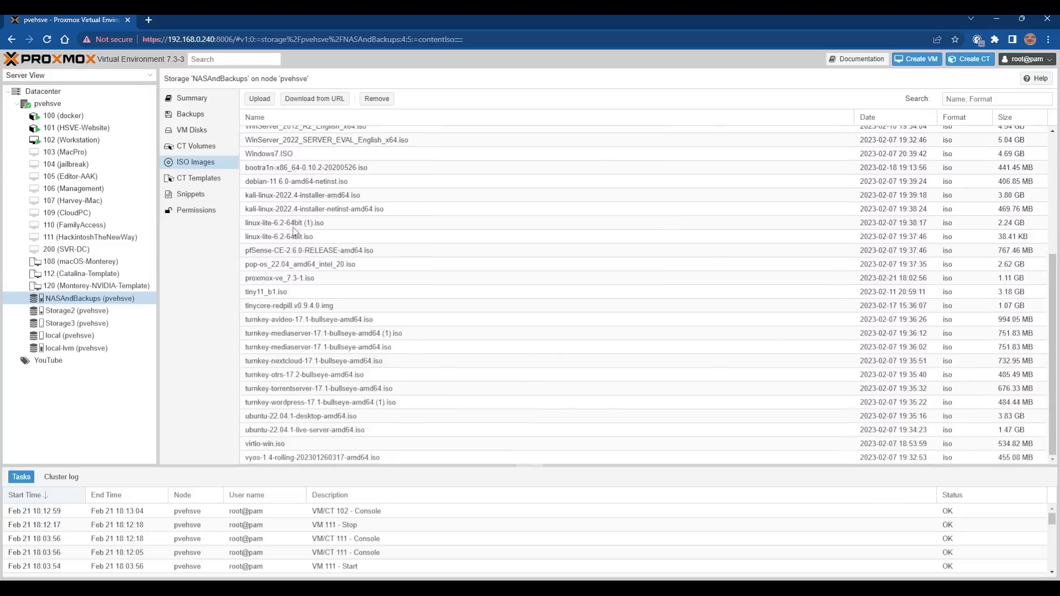
pyautogui.scroll(3, 273, 165)
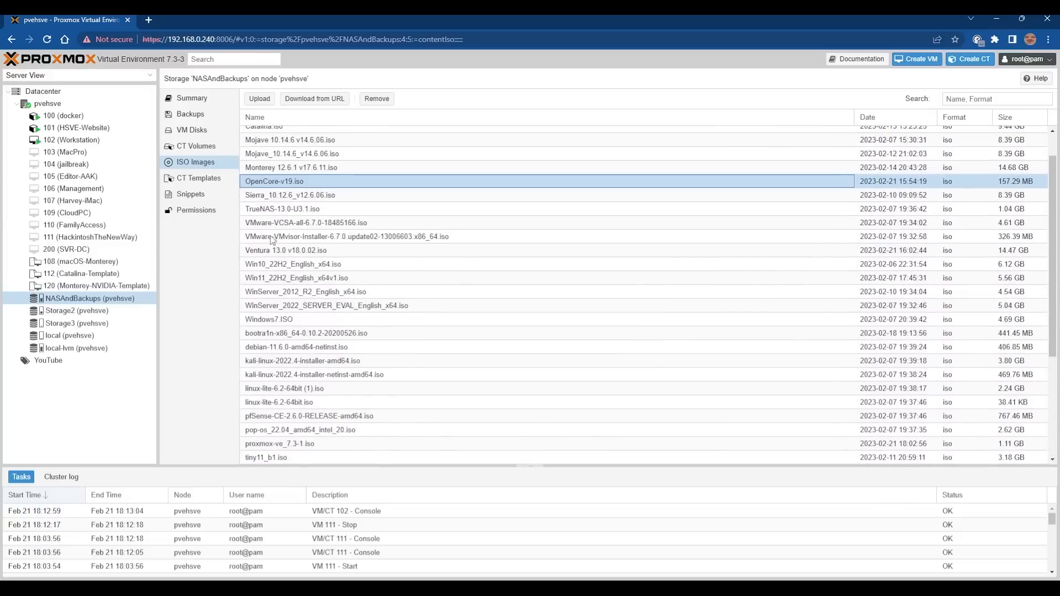
pyautogui.scroll(1, 277, 209)
pyautogui.click(280, 203)
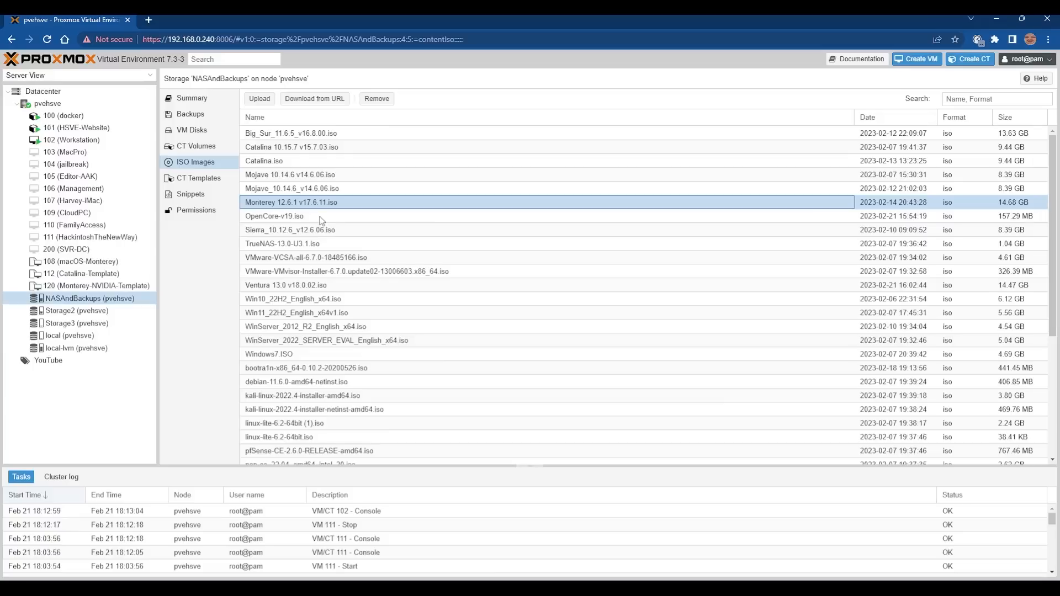
pyautogui.hotkey('ctrl', 't')
pyautogui.write('tra')
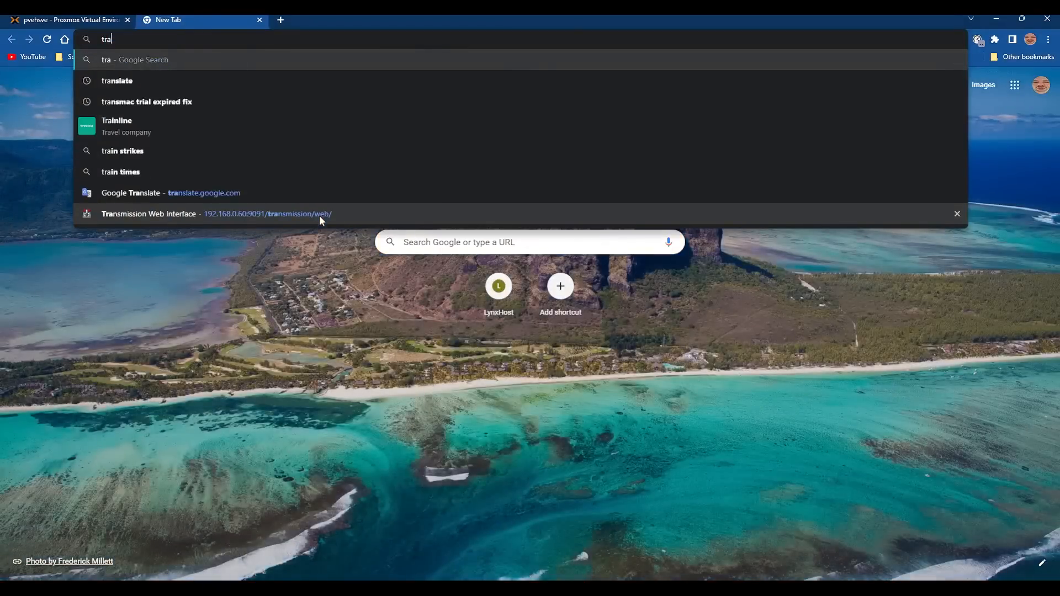
pyautogui.write('nsmisison')
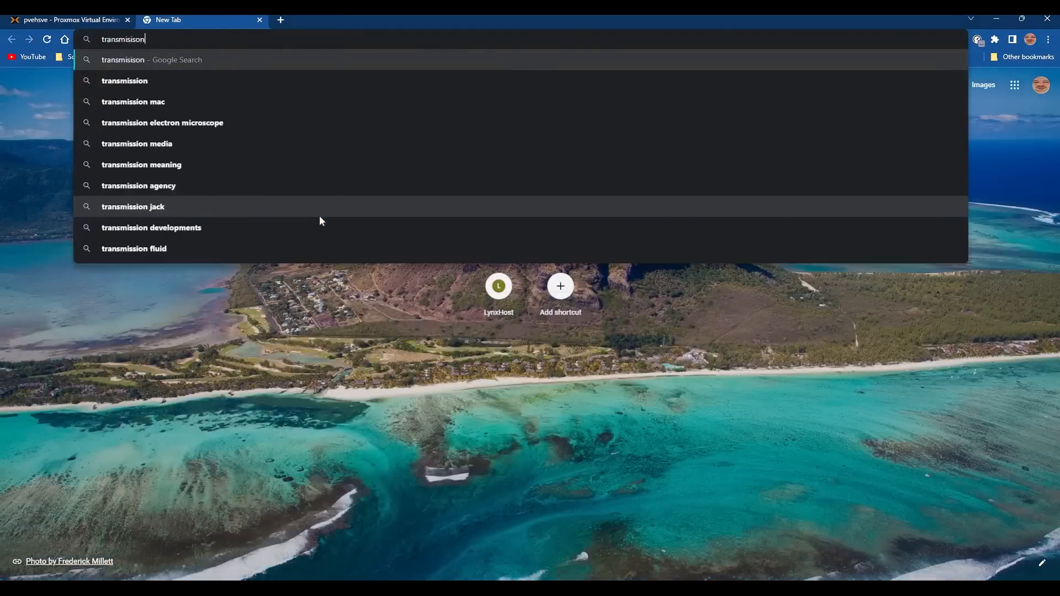
pyautogui.press('Down')
pyautogui.press('Return')
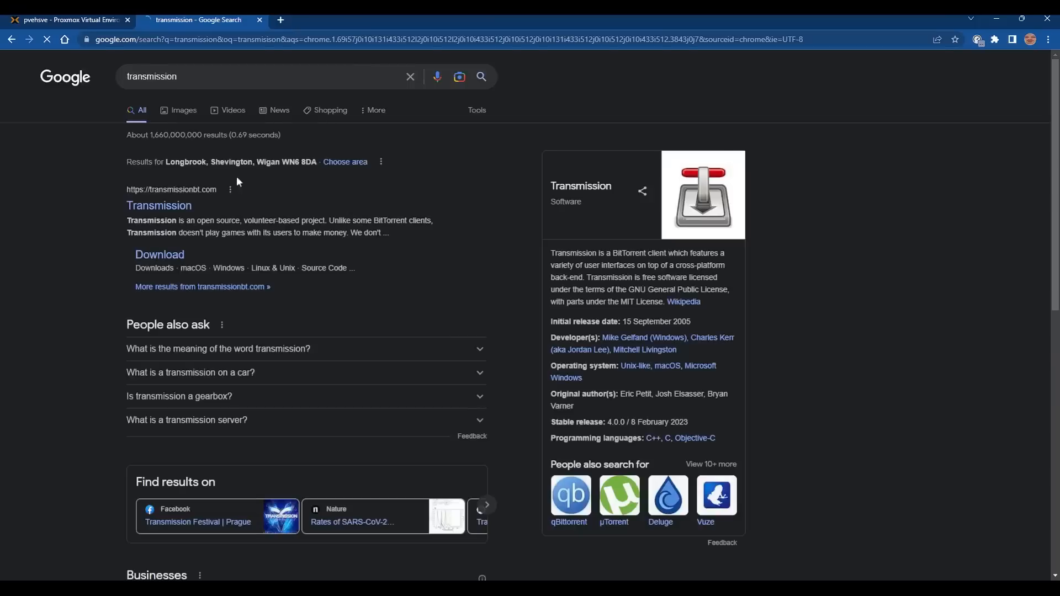
pyautogui.click(157, 254)
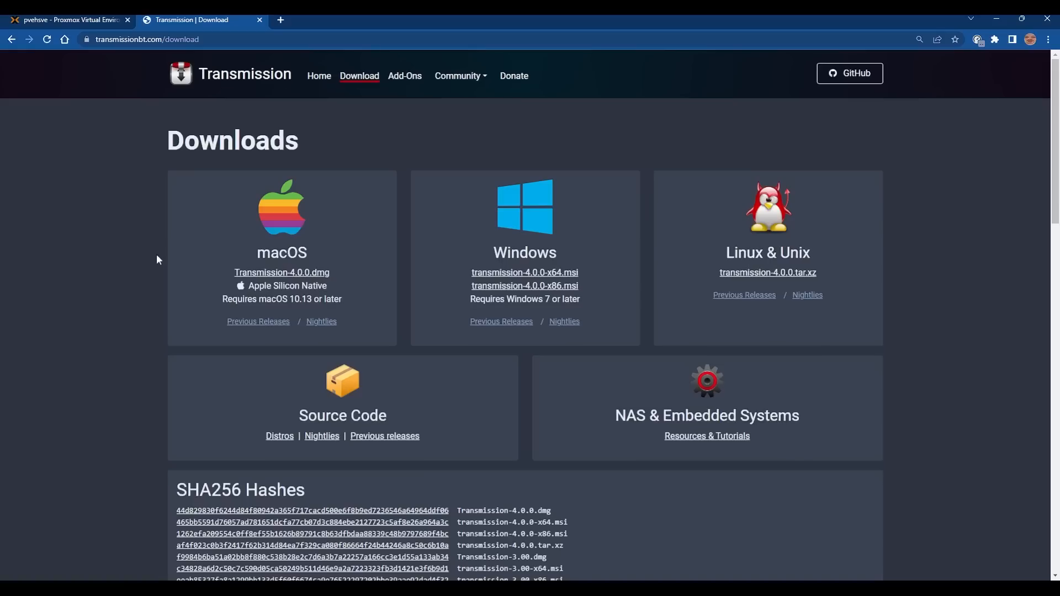
pyautogui.click(524, 272)
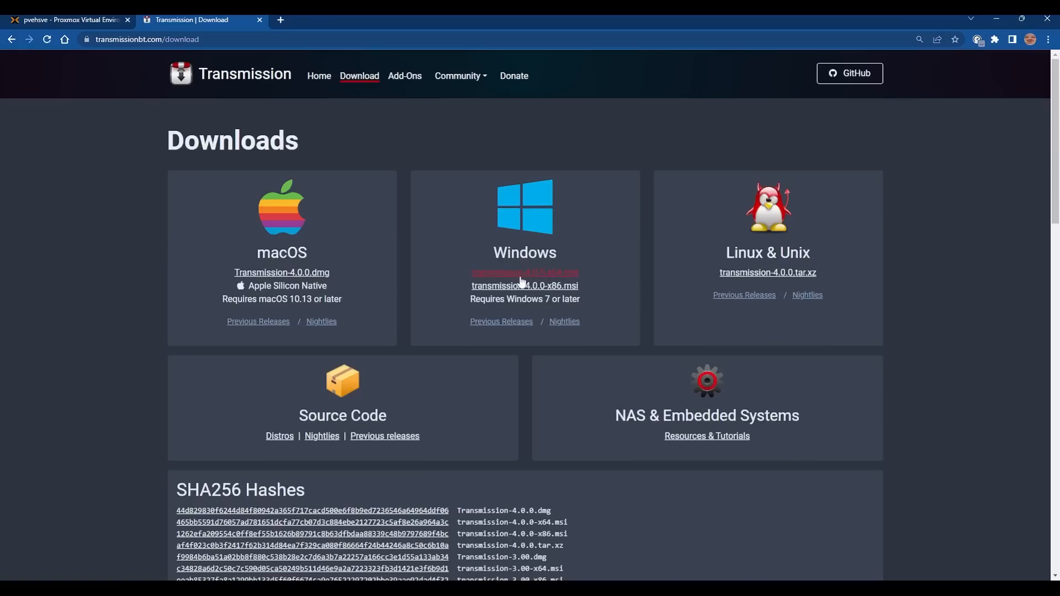
pyautogui.click(260, 20)
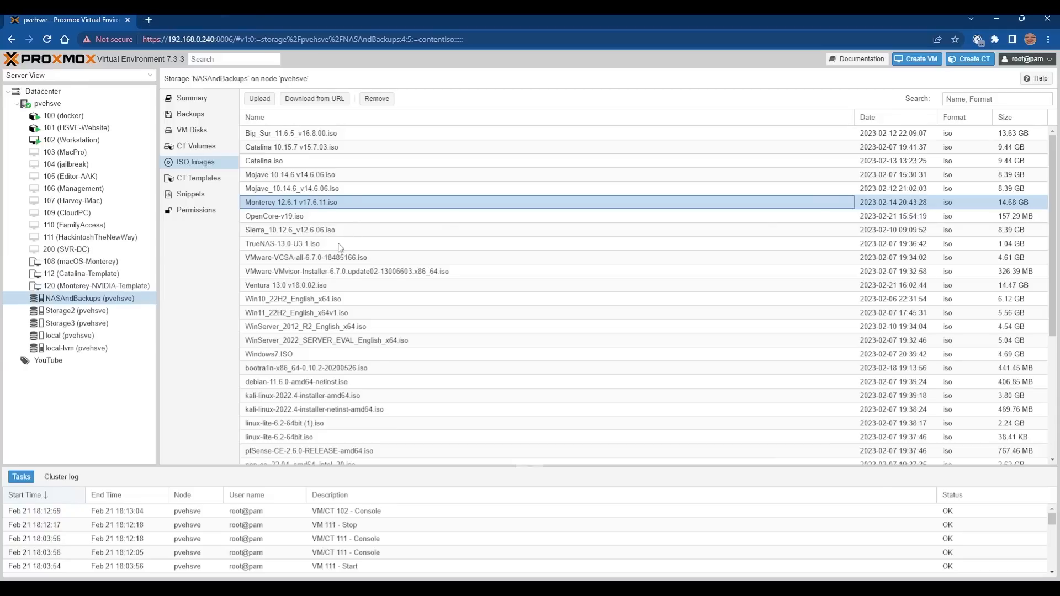
# Start a new VM named HackintoshTheNewWay-Monterey.
pyautogui.click(916, 63)
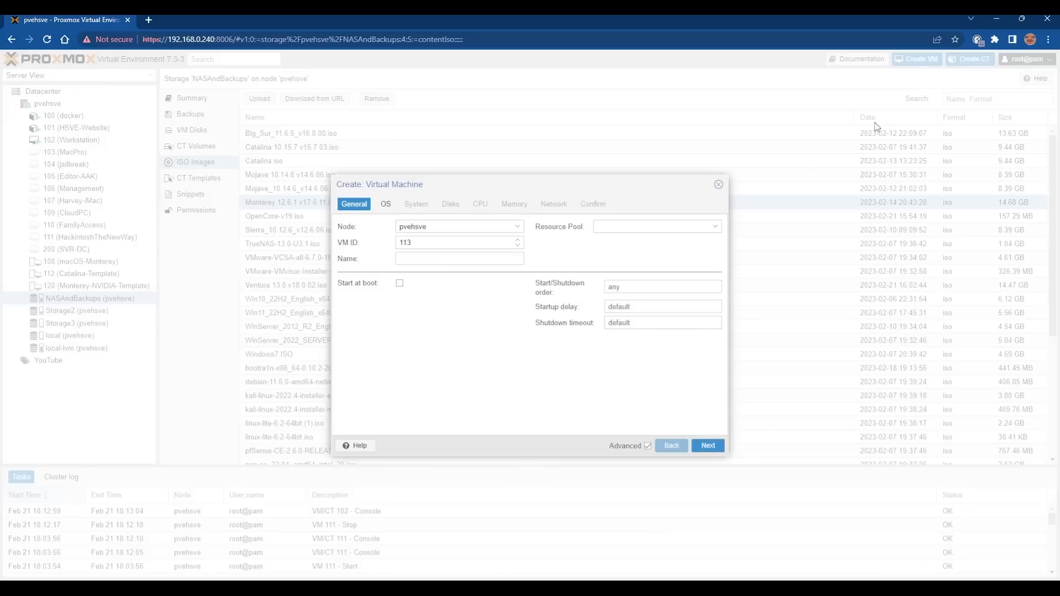
pyautogui.click(457, 263)
pyautogui.write('HackintoshTheNewWay-Monterey')
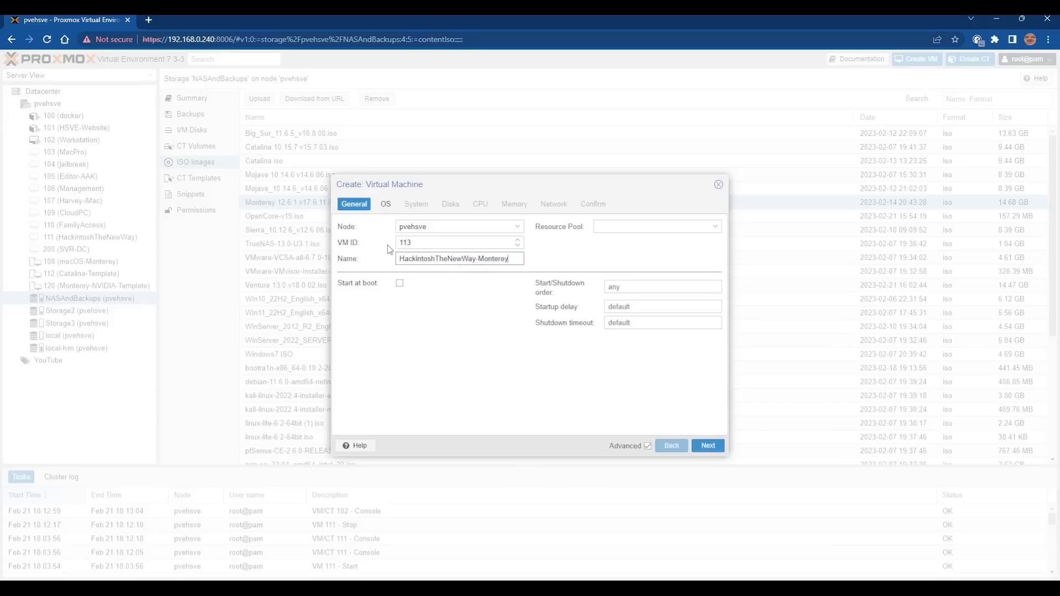
# Give the VM ID 1000 and put it in the YouTube resource pool.
pyautogui.doubleClick(403, 243)
pyautogui.write('1000')
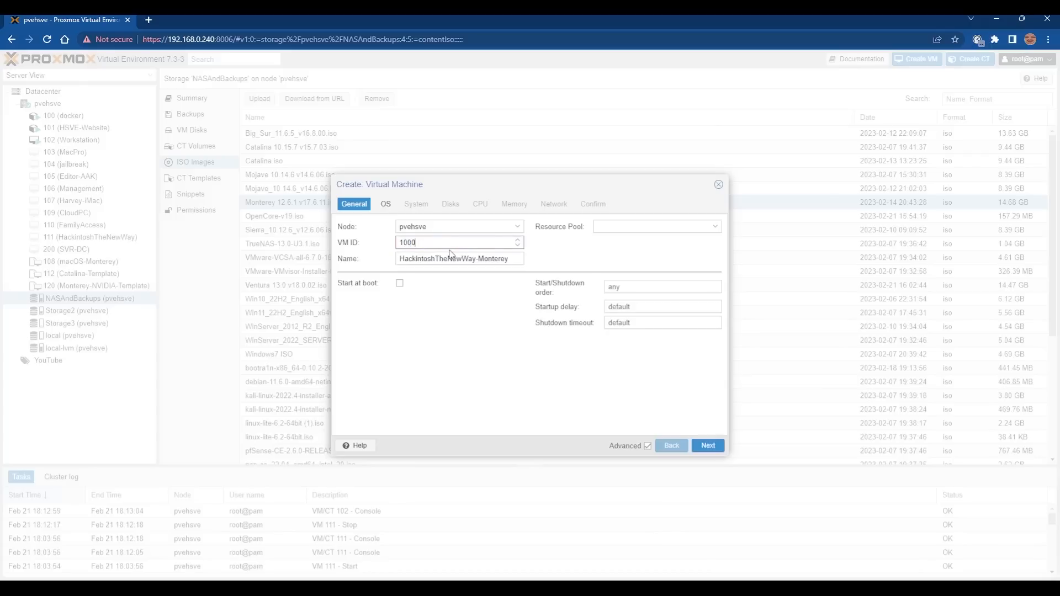
pyautogui.click(632, 227)
pyautogui.click(619, 257)
pyautogui.click(386, 207)
pyautogui.click(354, 205)
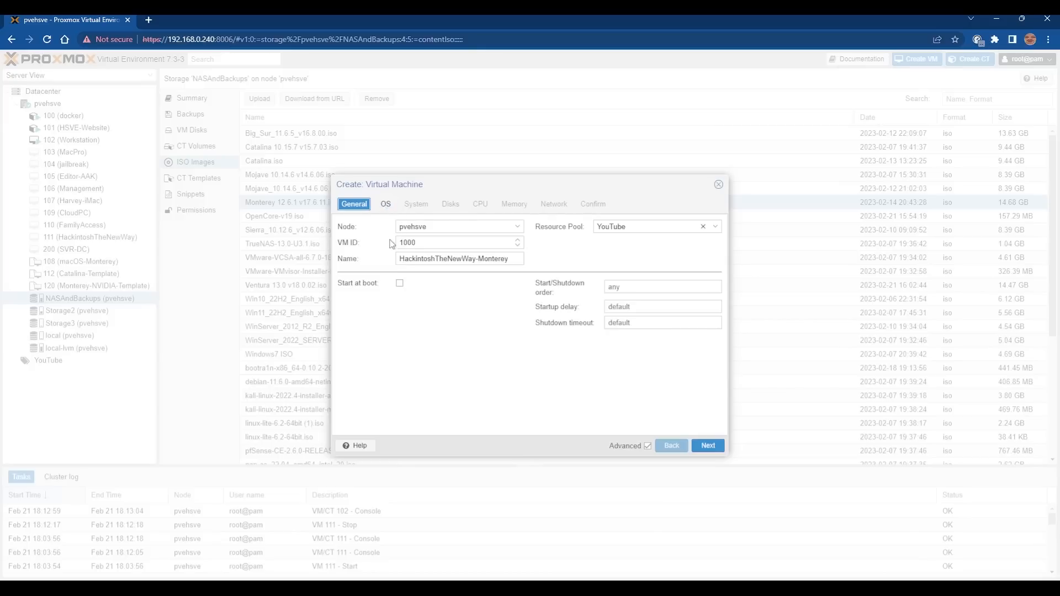
pyautogui.click(386, 205)
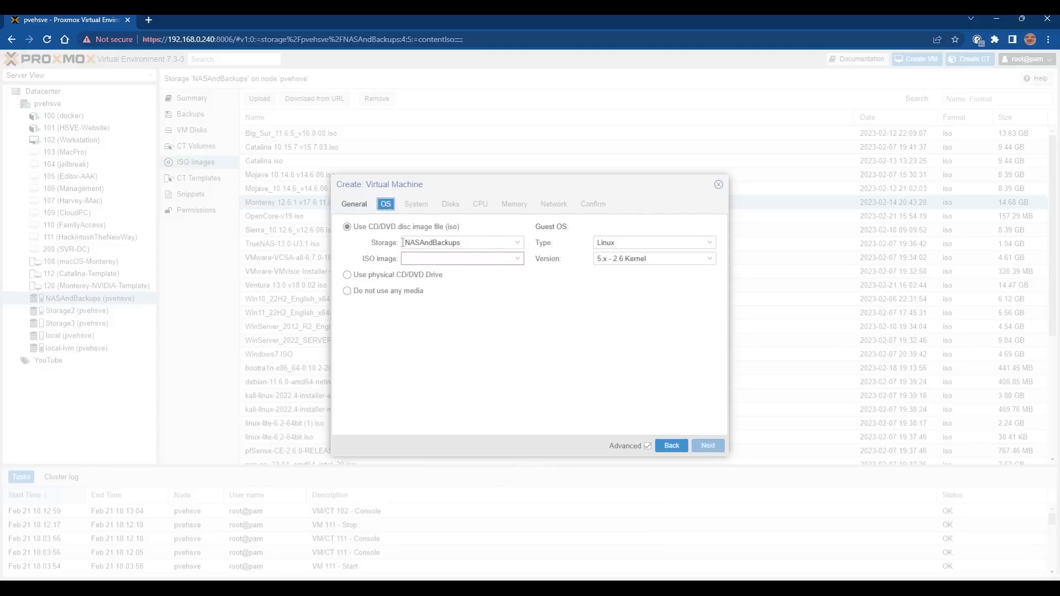
# Boot the VM from OpenCore-v19.iso with guest OS type Other.
pyautogui.click(451, 258)
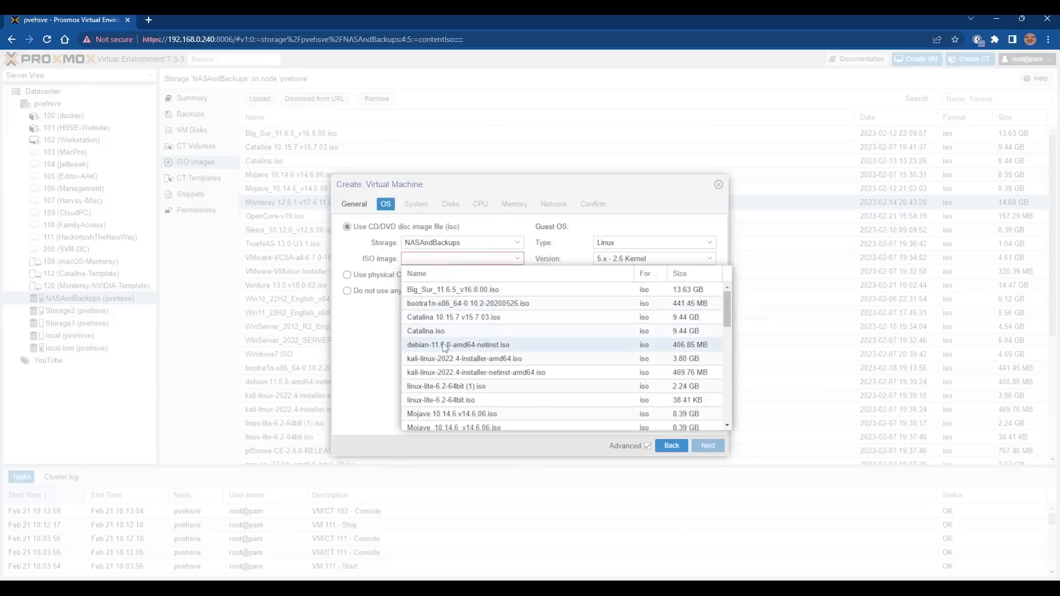
pyautogui.scroll(-4, 456, 356)
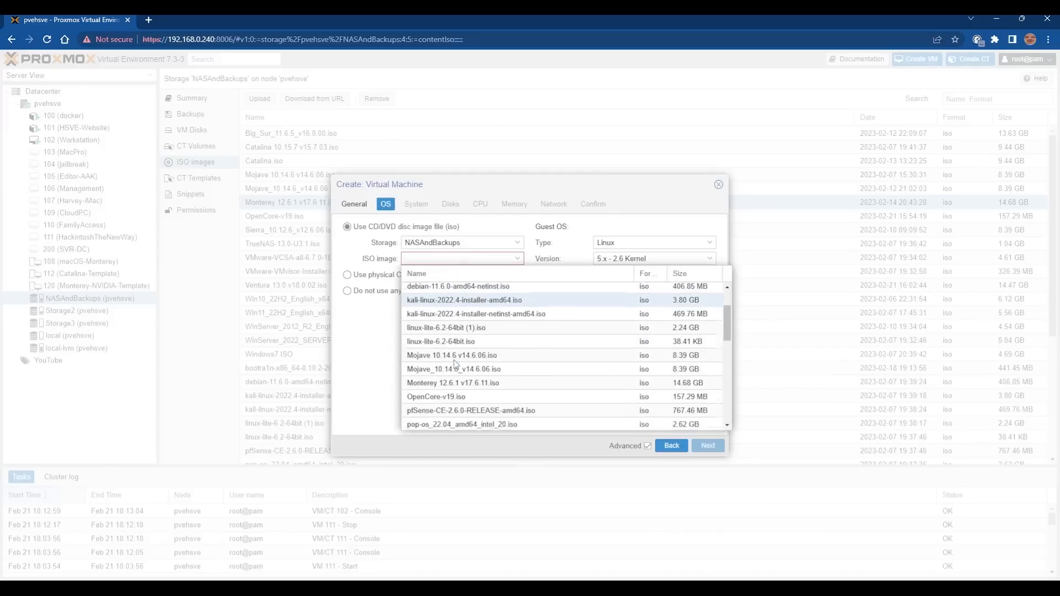
pyautogui.click(456, 345)
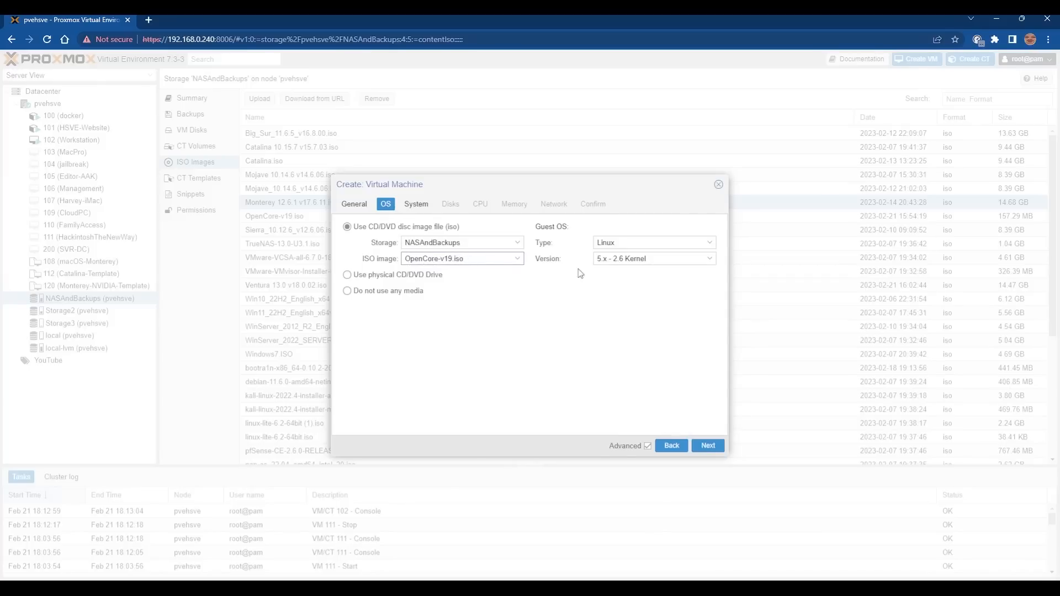
pyautogui.click(625, 244)
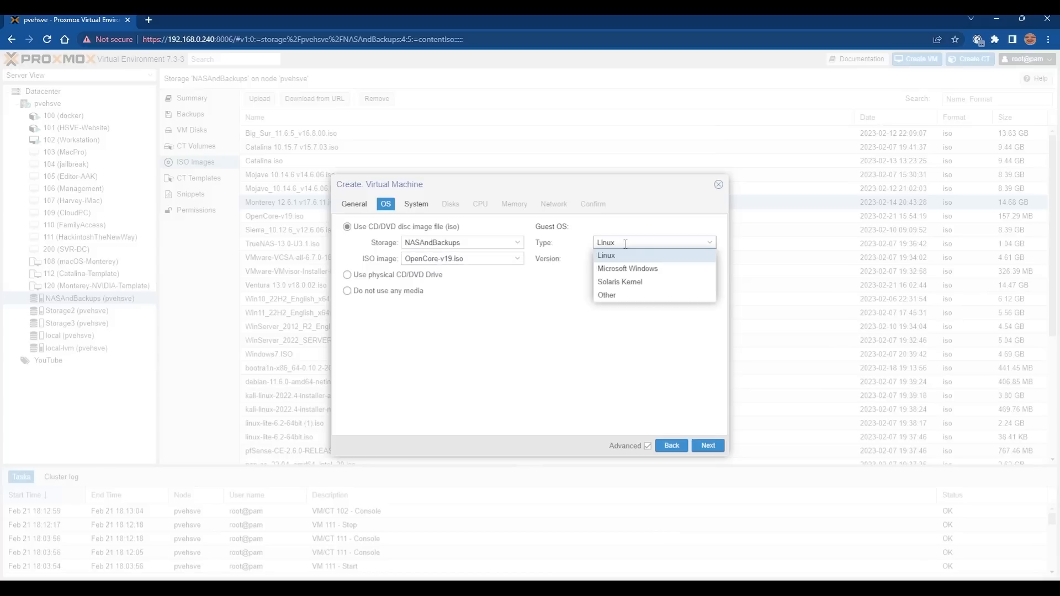
pyautogui.click(612, 297)
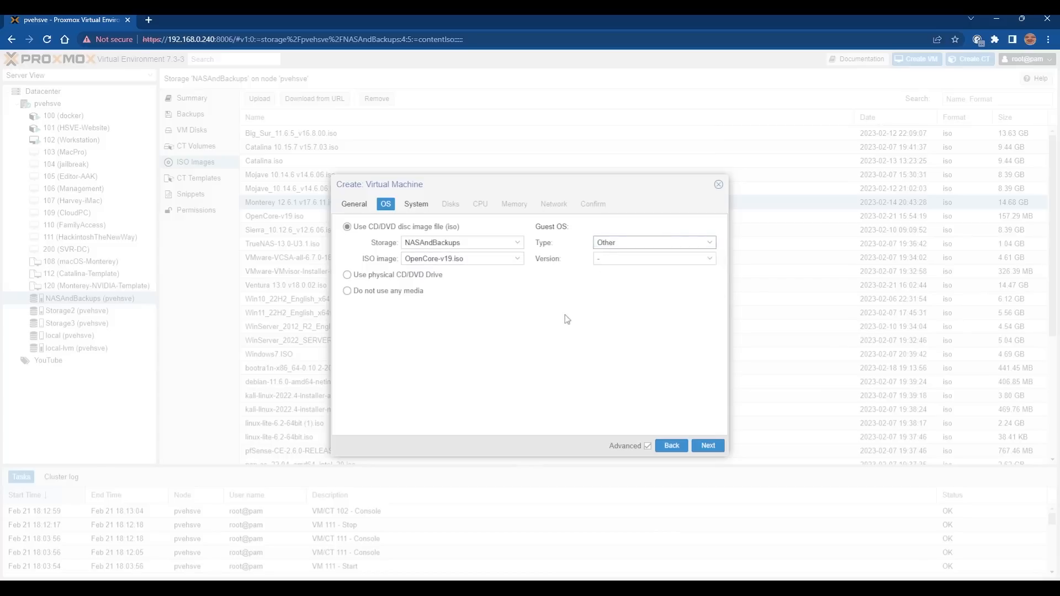
# Set machine q35 and OVMF (UEFI) with an EFI disk on Storage2, no pre-enrolled keys.
pyautogui.click(417, 205)
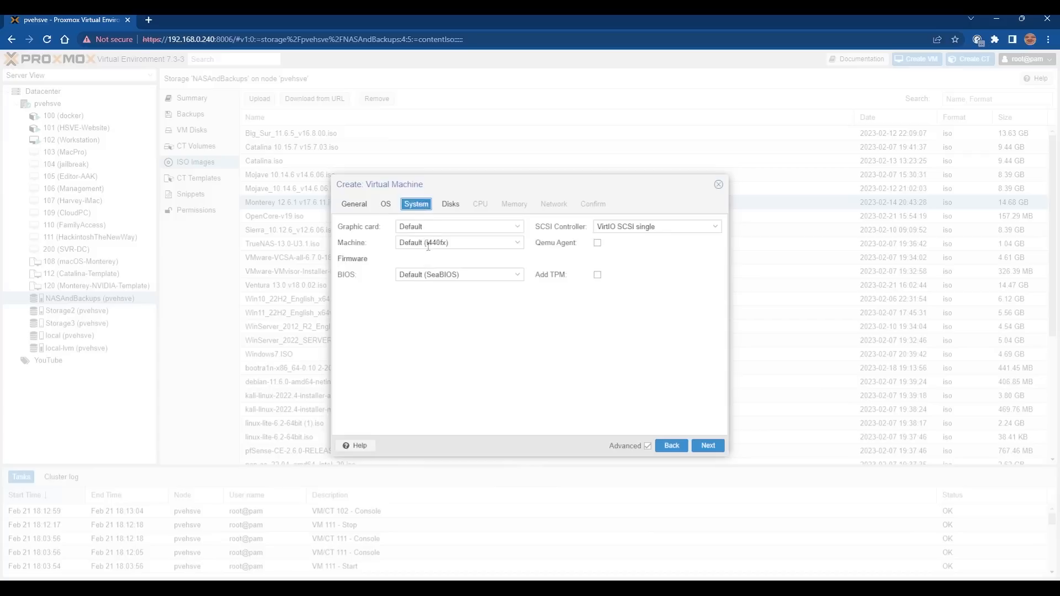
pyautogui.click(421, 242)
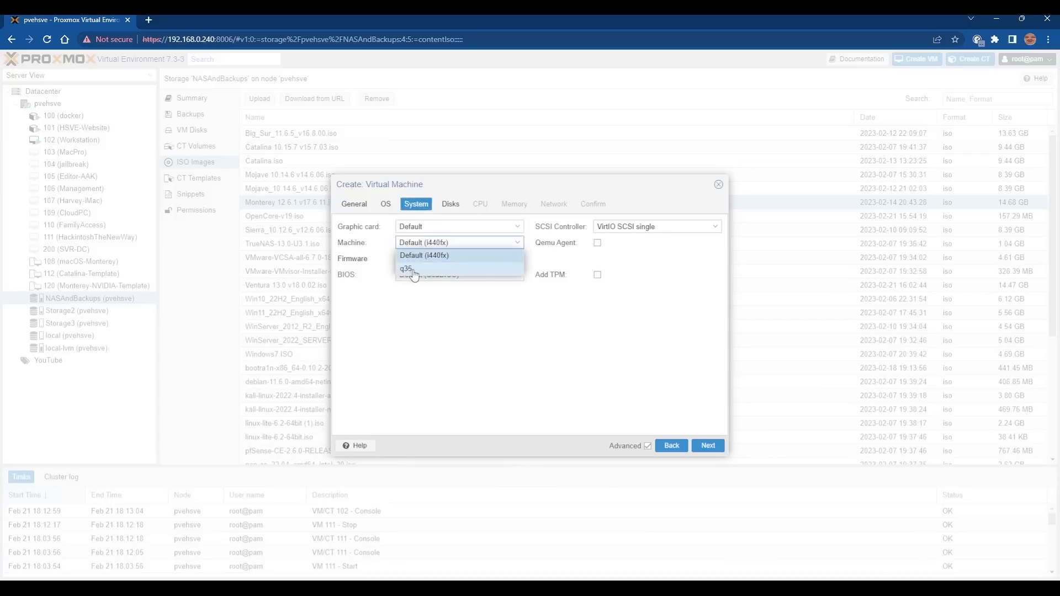
pyautogui.click(414, 268)
pyautogui.click(420, 273)
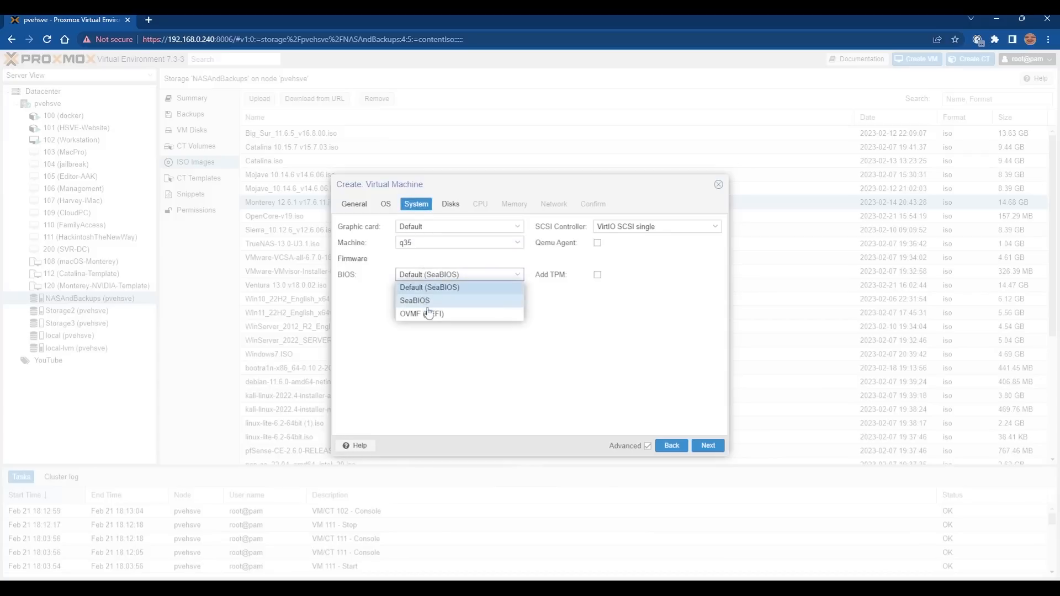
pyautogui.click(436, 314)
pyautogui.click(442, 306)
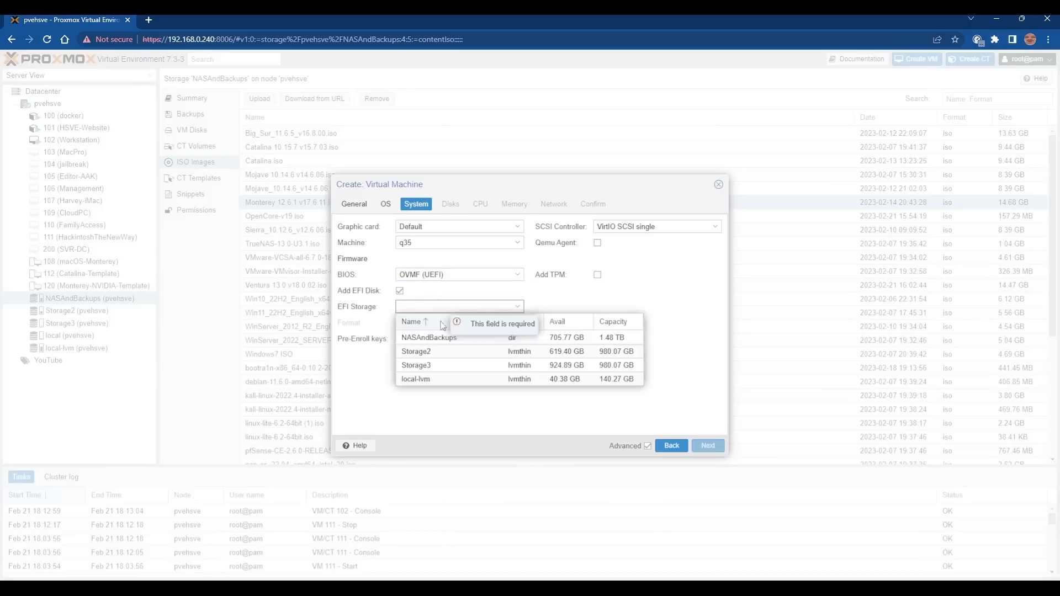
pyautogui.click(462, 347)
pyautogui.moveTo(358, 340)
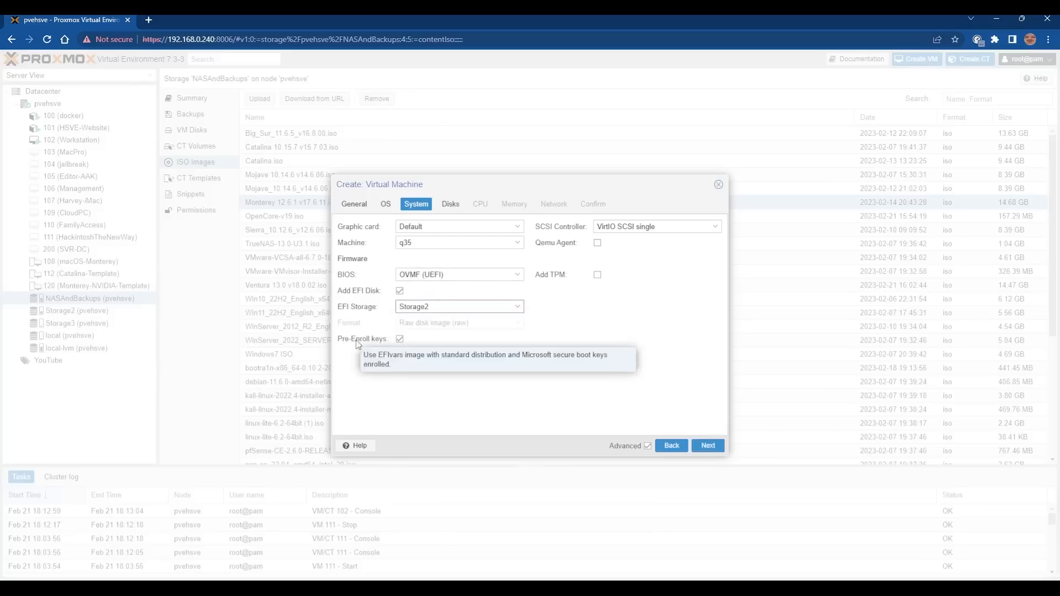
pyautogui.click(399, 340)
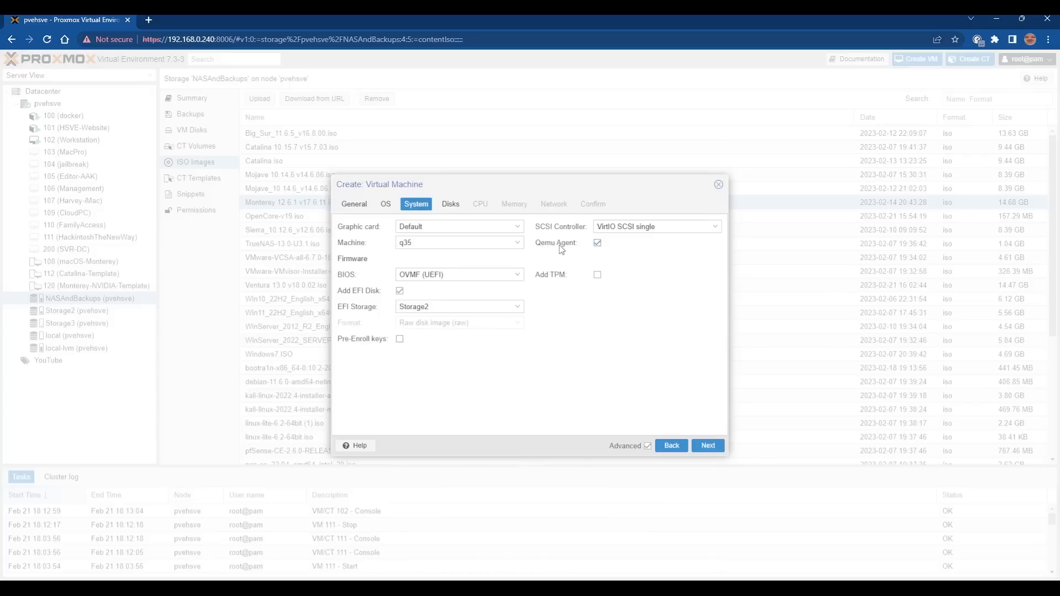
# Make the disk 120 GiB VirtIO Block on Storage2 with Write back (unsafe) caching.
pyautogui.click(453, 207)
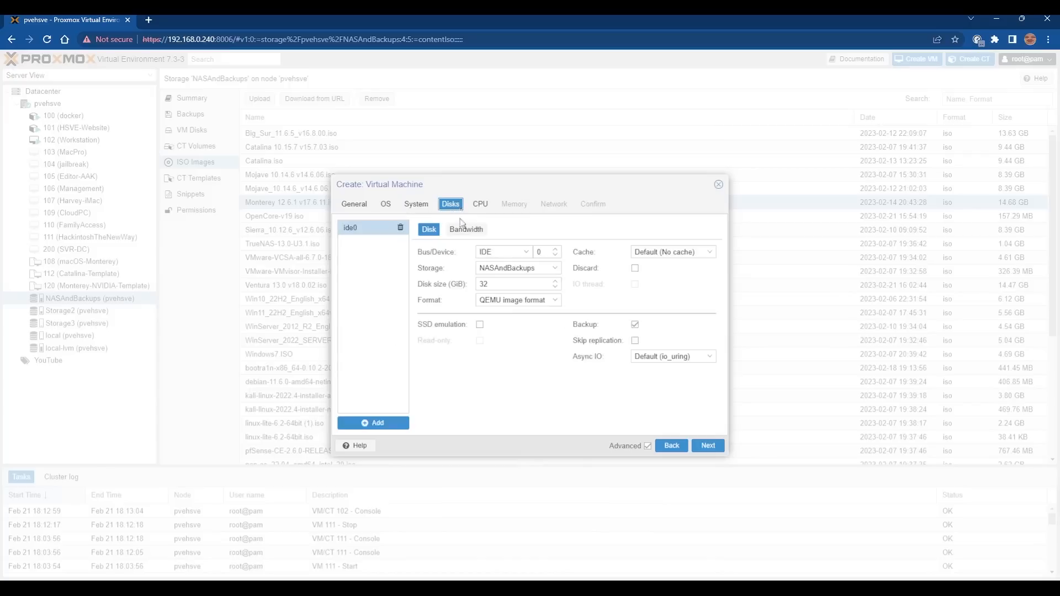
pyautogui.click(498, 253)
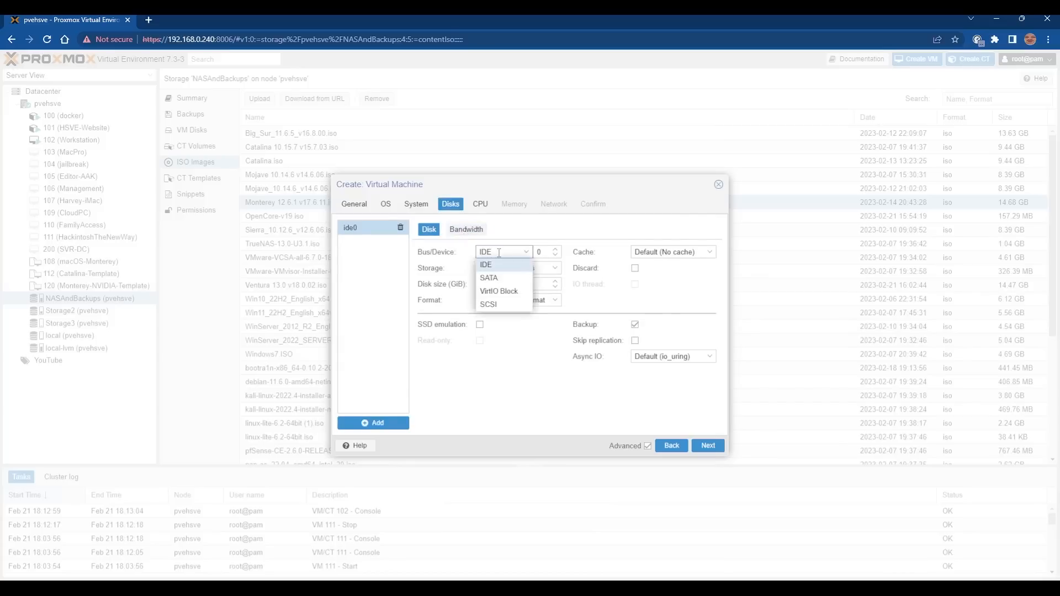
pyautogui.click(500, 287)
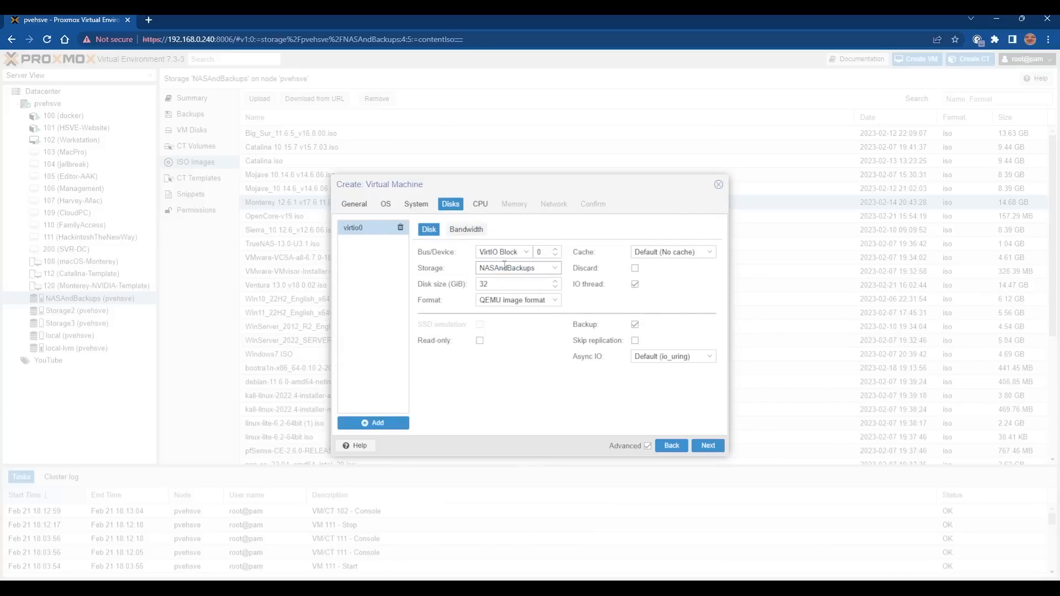
pyautogui.click(502, 270)
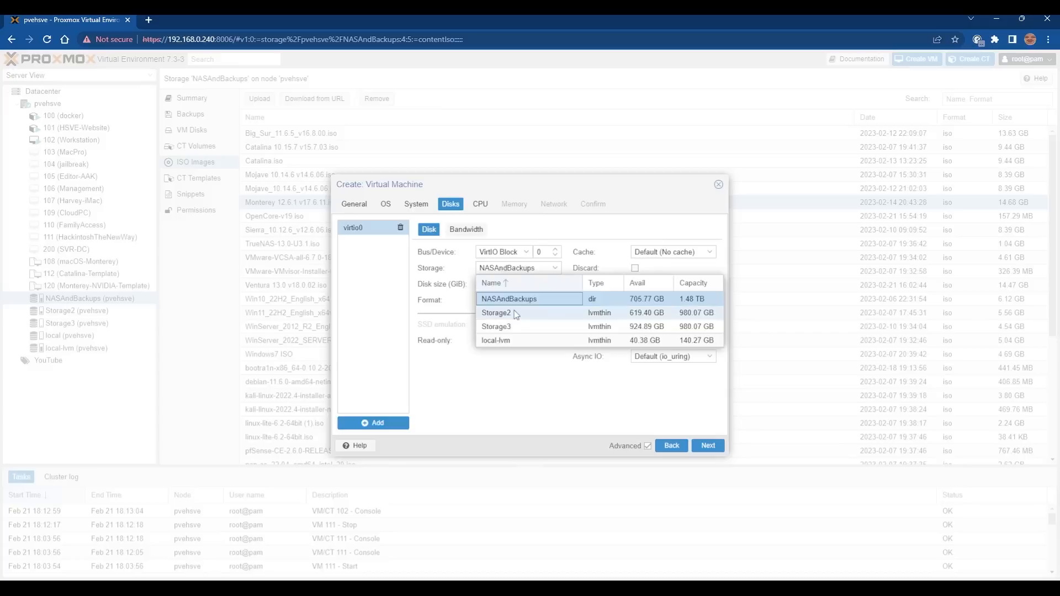
pyautogui.click(523, 314)
pyautogui.moveTo(500, 286); pyautogui.dragTo(480, 280)
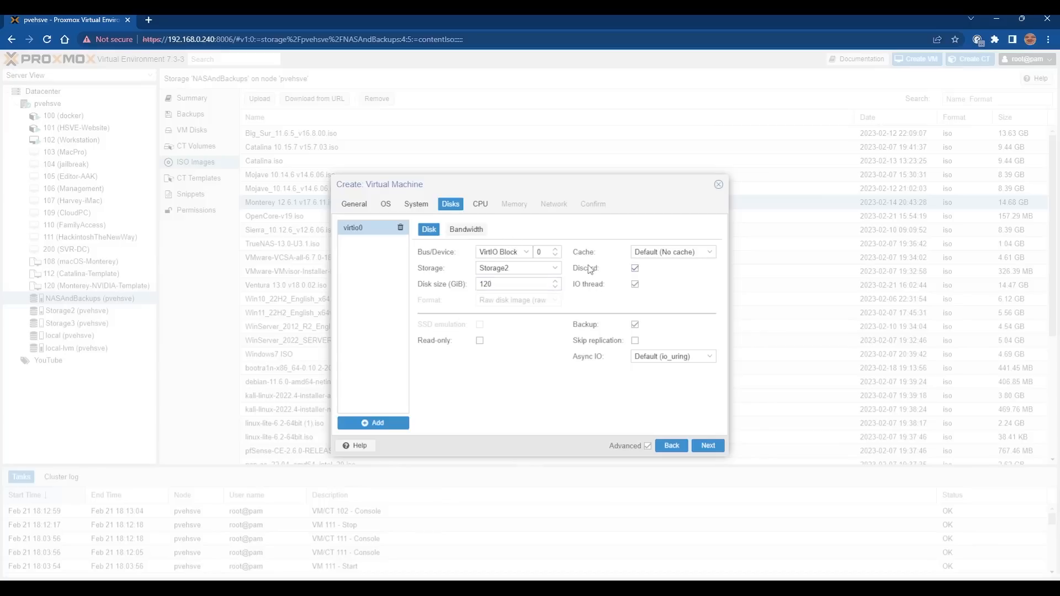
pyautogui.click(672, 257)
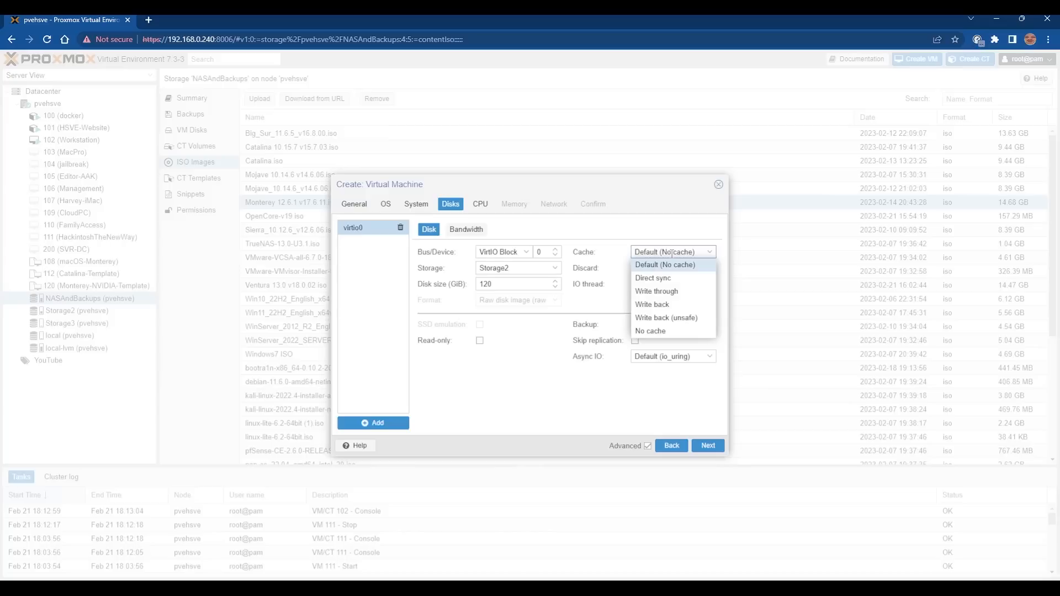
pyautogui.click(647, 319)
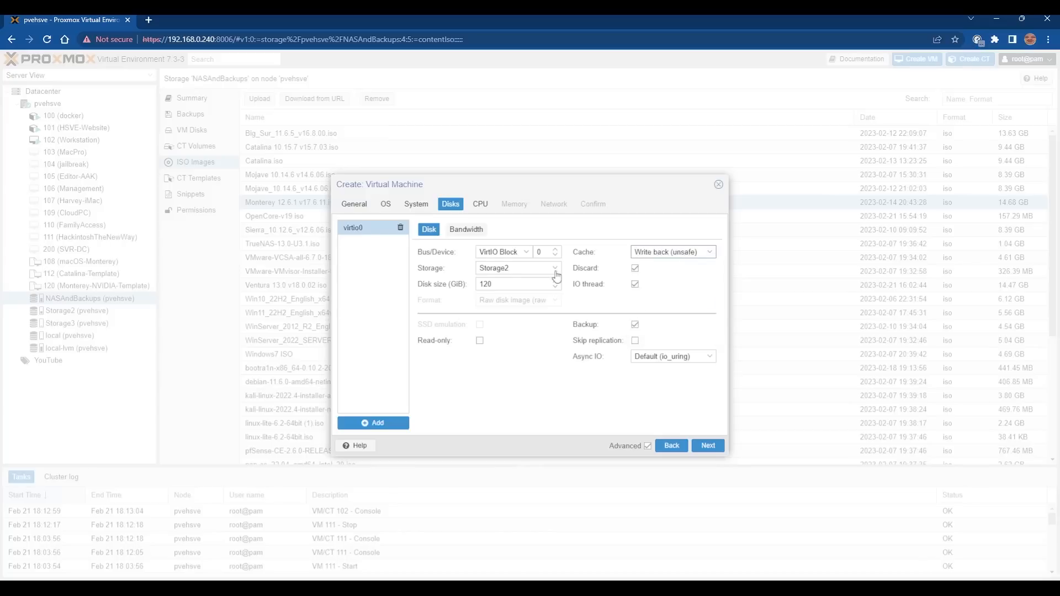
# Give the VM 4 CPU cores of type host.
pyautogui.click(482, 205)
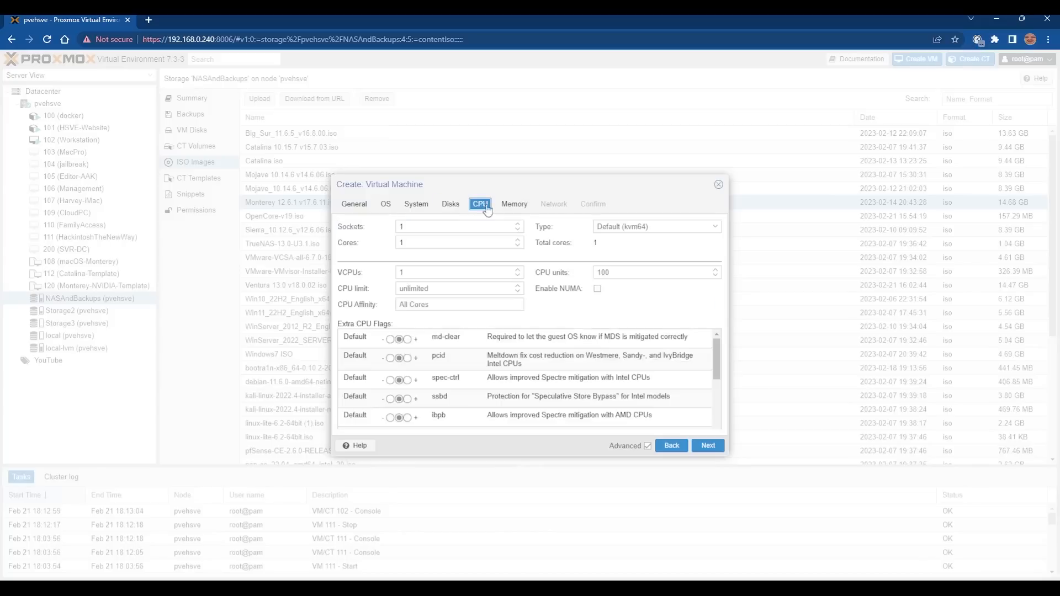
pyautogui.click(518, 239)
pyautogui.click(518, 240)
pyautogui.click(518, 240)
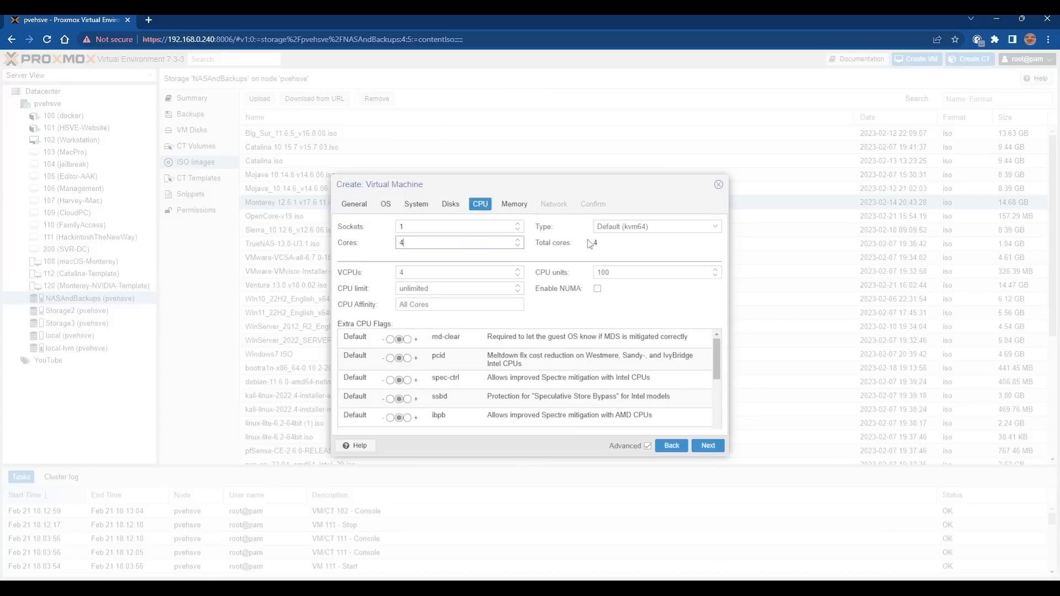
pyautogui.click(644, 227)
pyautogui.scroll(-8, 664, 293)
pyautogui.scroll(-3, 628, 359)
pyautogui.click(628, 388)
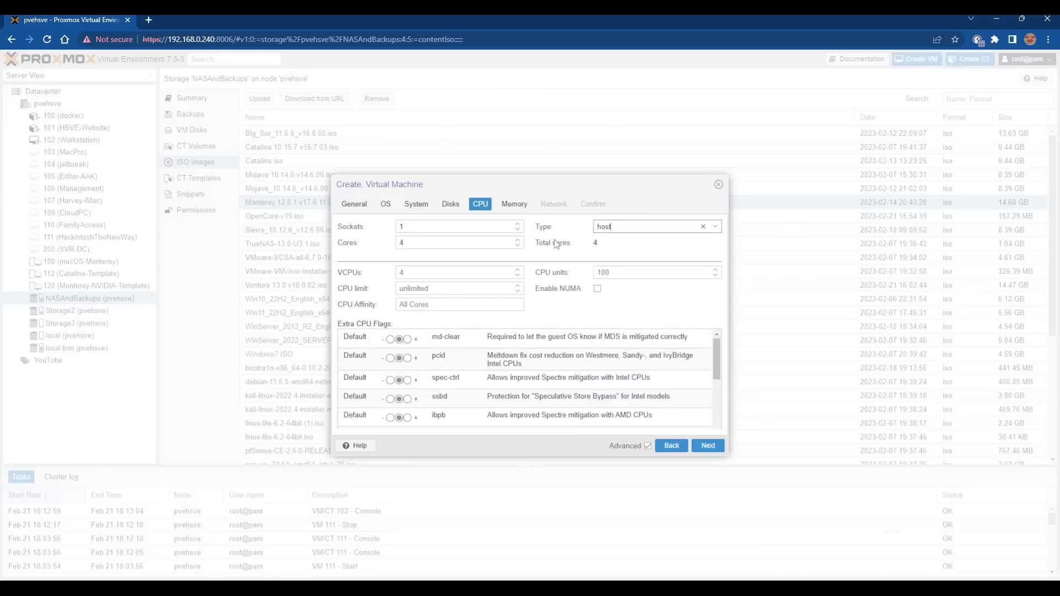
# Set memory to 8192 MiB with ballooning turned off.
pyautogui.click(519, 206)
pyautogui.click(433, 284)
pyautogui.moveTo(471, 227); pyautogui.dragTo(423, 236)
pyautogui.write('409')
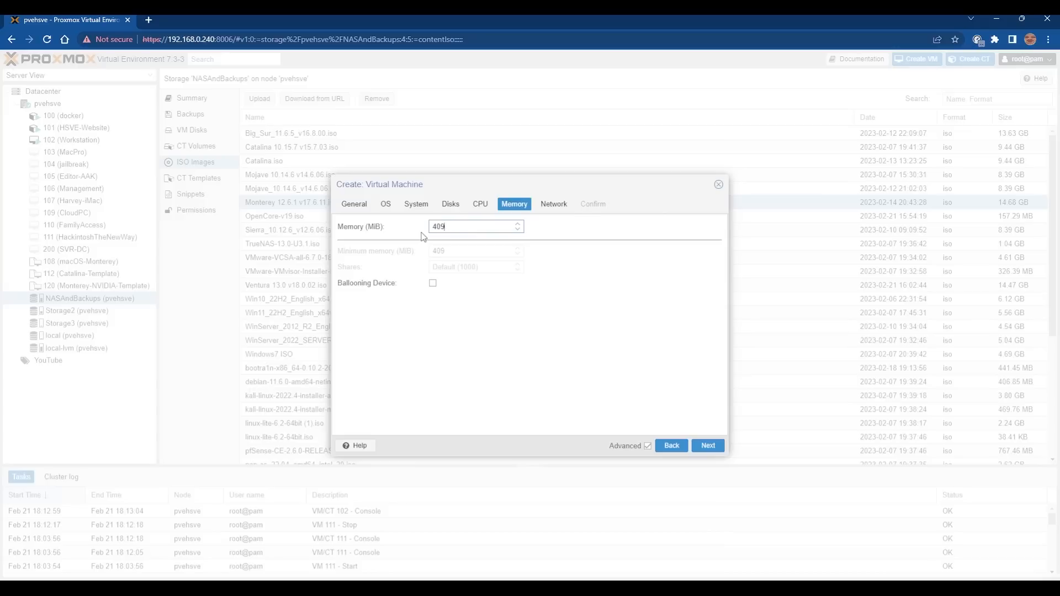
pyautogui.press('BackSpace')
pyautogui.press('BackSpace')
pyautogui.press('BackSpace')
pyautogui.write('8192')
# Use a VMware vmxnet3 network card without firewall and finish creating VM 1000.
pyautogui.click(711, 447)
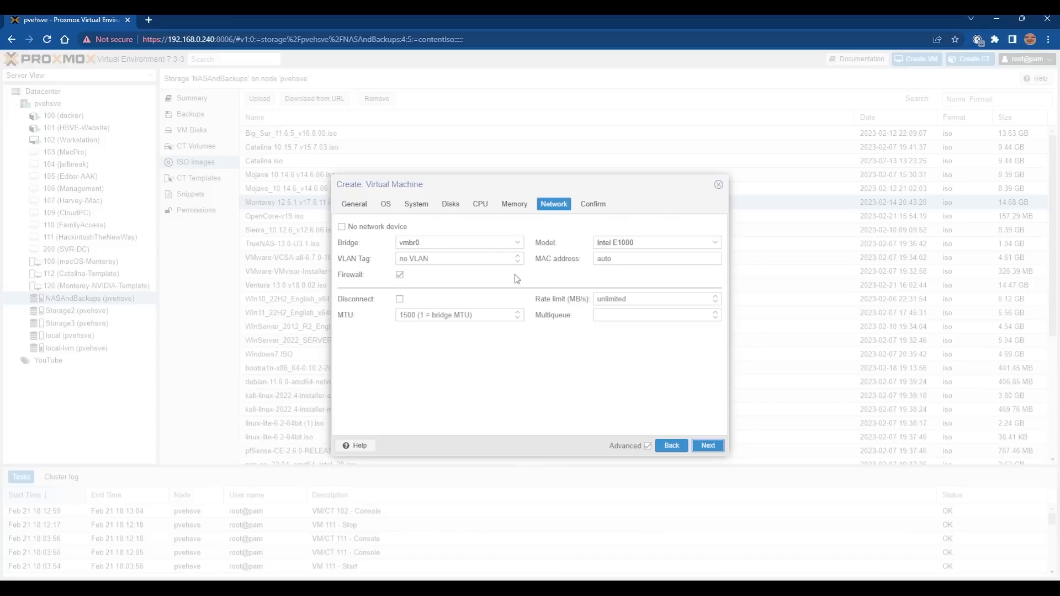
pyautogui.click(641, 243)
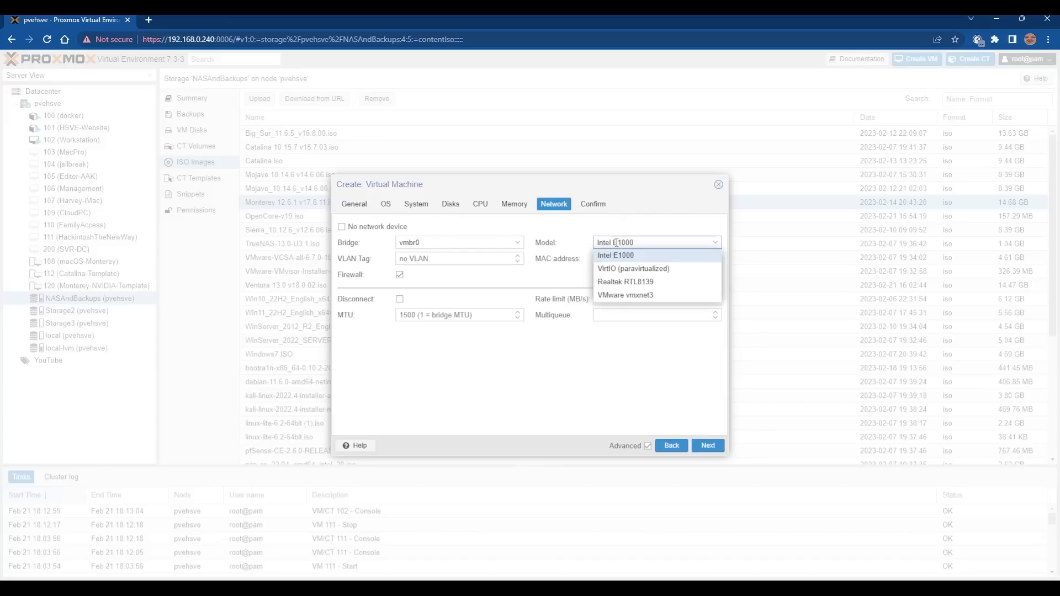
pyautogui.click(626, 303)
pyautogui.click(351, 276)
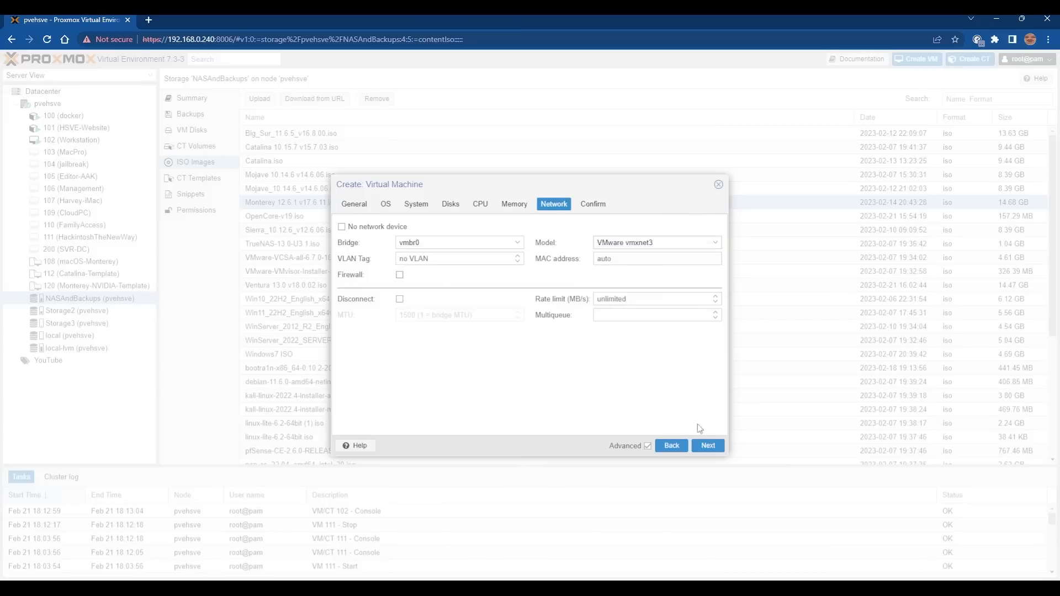
pyautogui.click(708, 445)
pyautogui.click(715, 448)
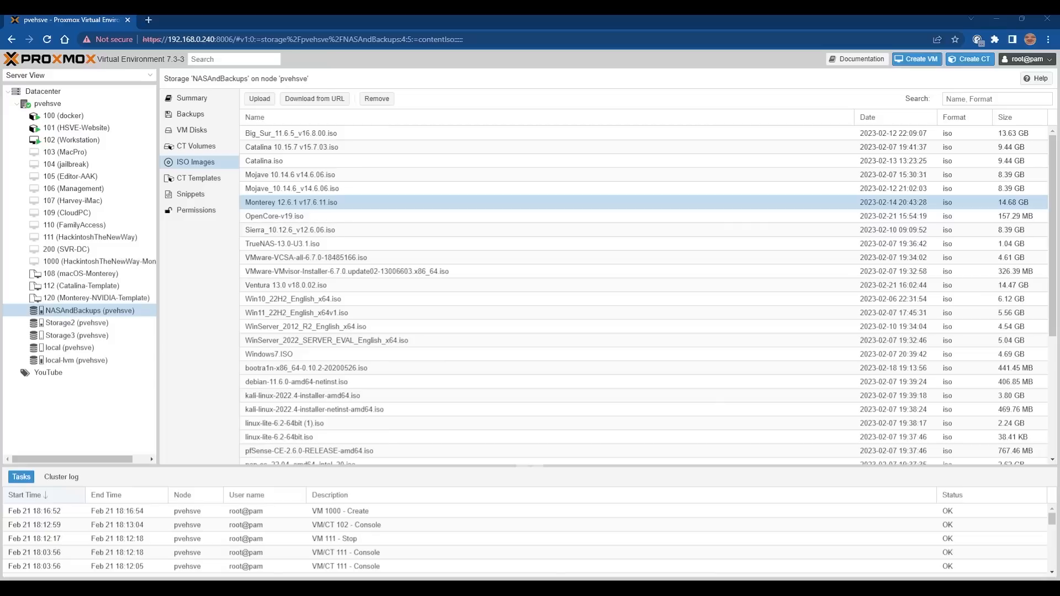
# Add a CD/DVD drive to VM 1000 holding Monterey 12.6.1 v17.6.11.iso from NASAndBackups.
pyautogui.click(126, 260)
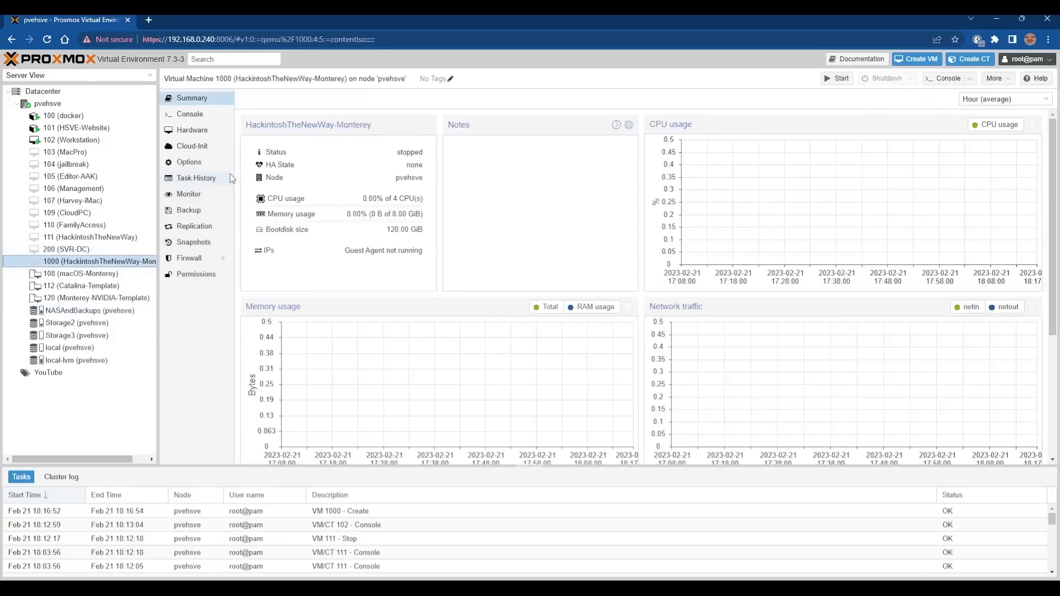
pyautogui.click(198, 132)
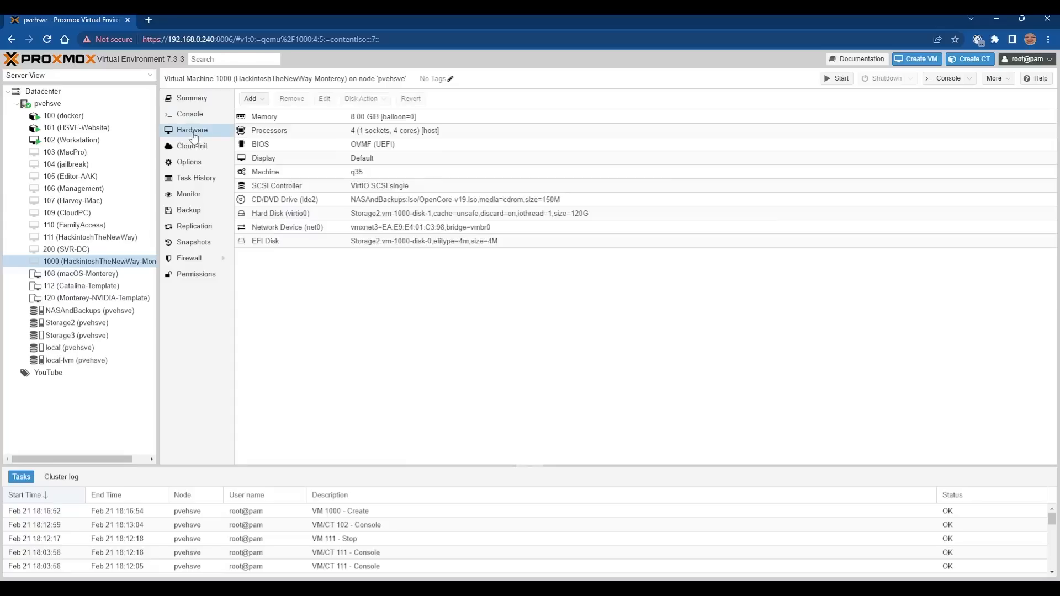
pyautogui.click(255, 99)
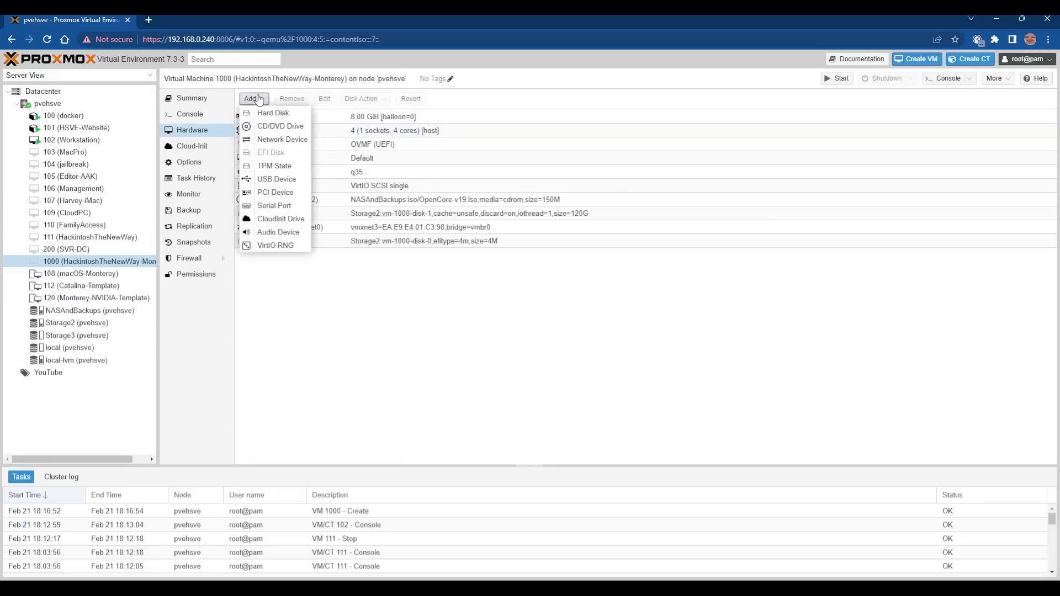
pyautogui.click(292, 126)
pyautogui.click(557, 310)
pyautogui.click(538, 335)
pyautogui.click(519, 322)
pyautogui.scroll(-5, 577, 391)
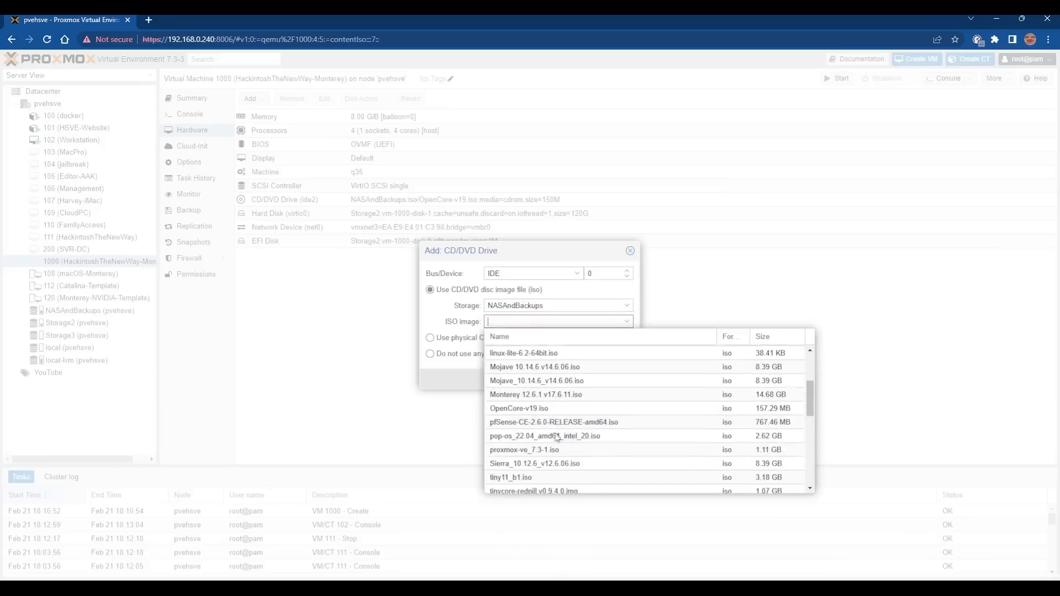
pyautogui.click(515, 392)
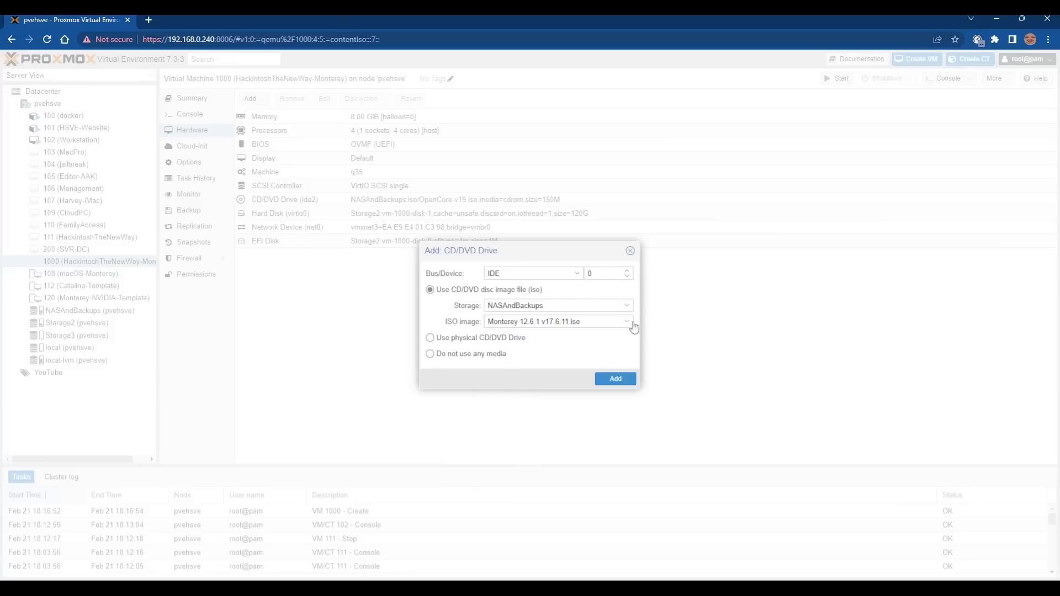
pyautogui.click(621, 379)
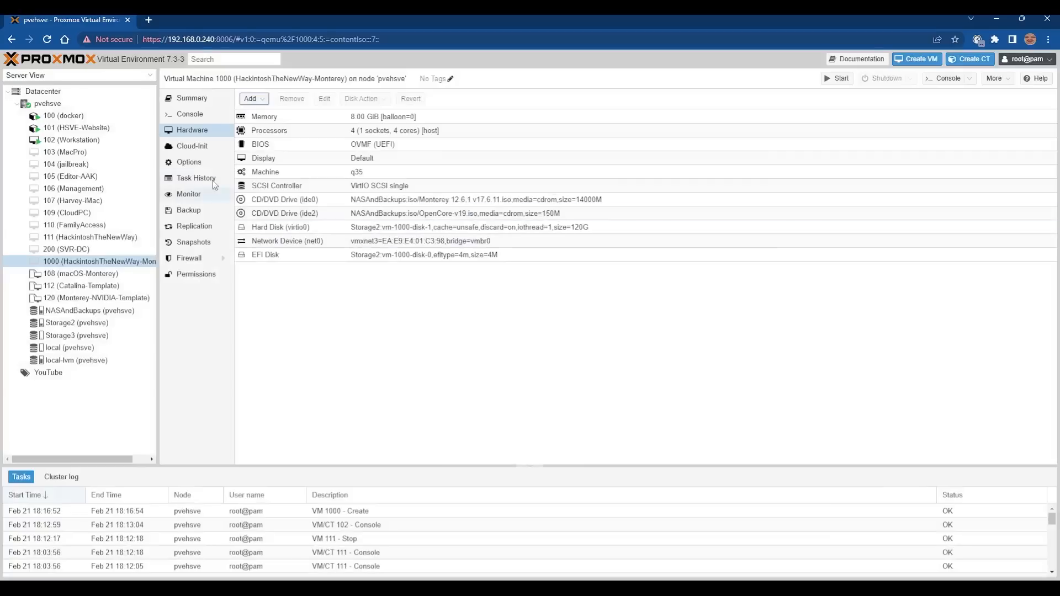
# Copy the Intel CPU args line from the Hackintosh Starter Guide, returning to pvehsve's summary.
pyautogui.click(112, 106)
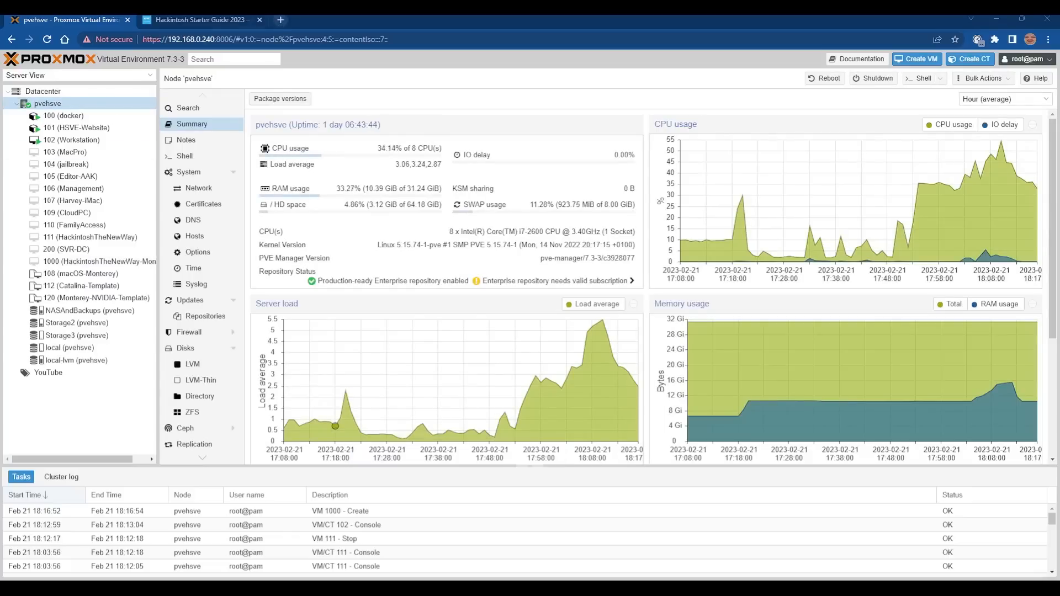
pyautogui.click(221, 20)
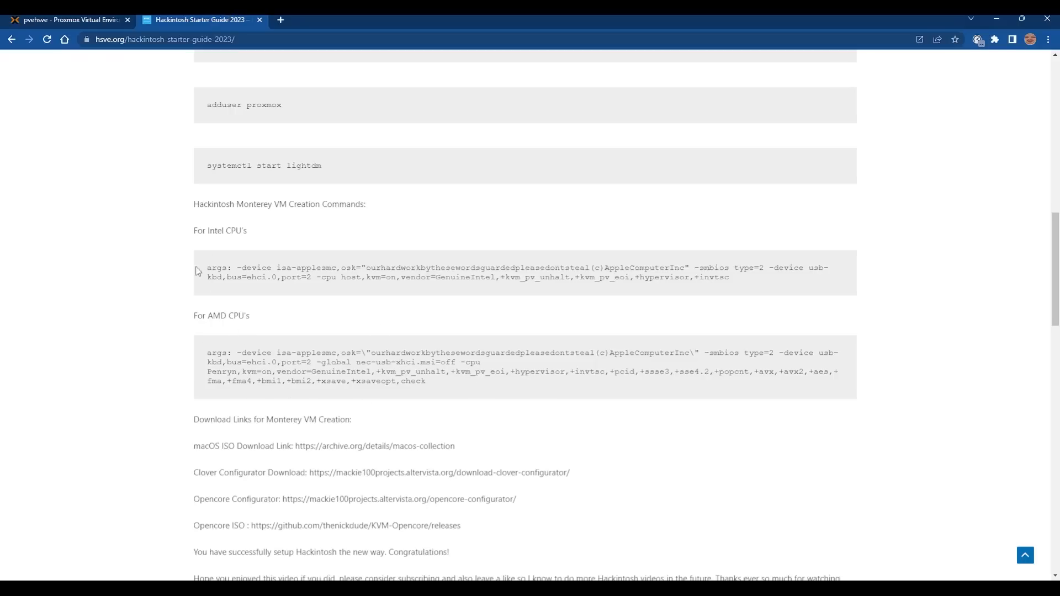
pyautogui.moveTo(207, 268); pyautogui.dragTo(740, 280)
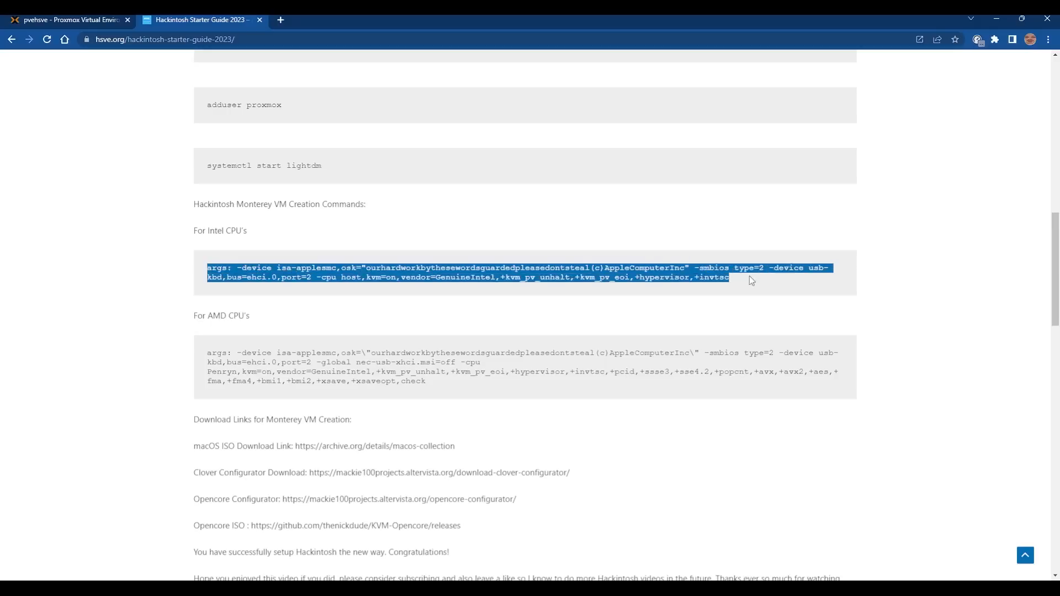
pyautogui.click(112, 18)
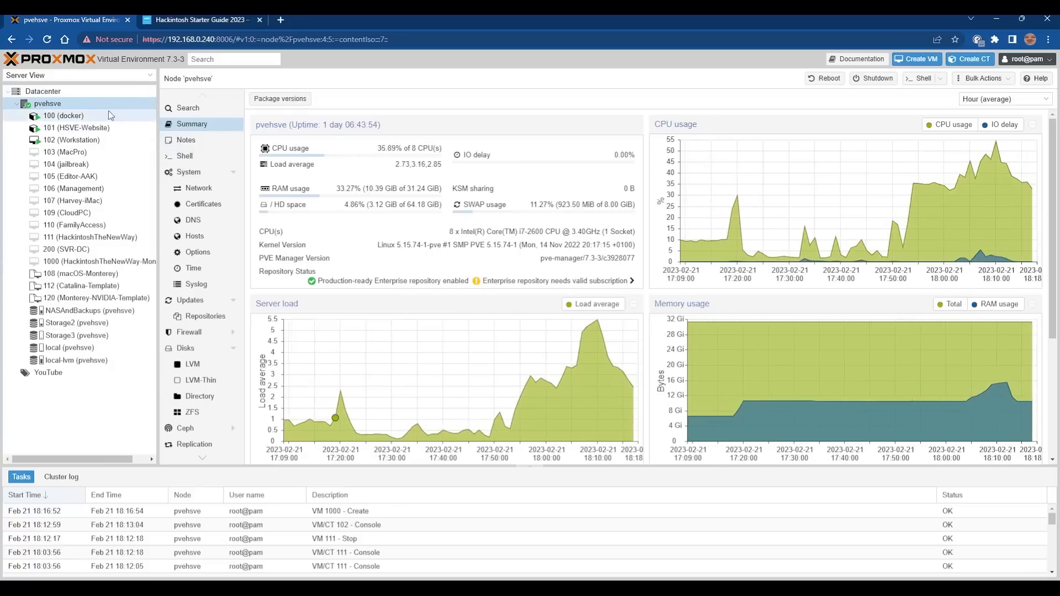
# Check the kernel with uname -a in the pvehsve shell, then enter nano /etc/pve/qemu-server/1000.conf.
pyautogui.click(196, 161)
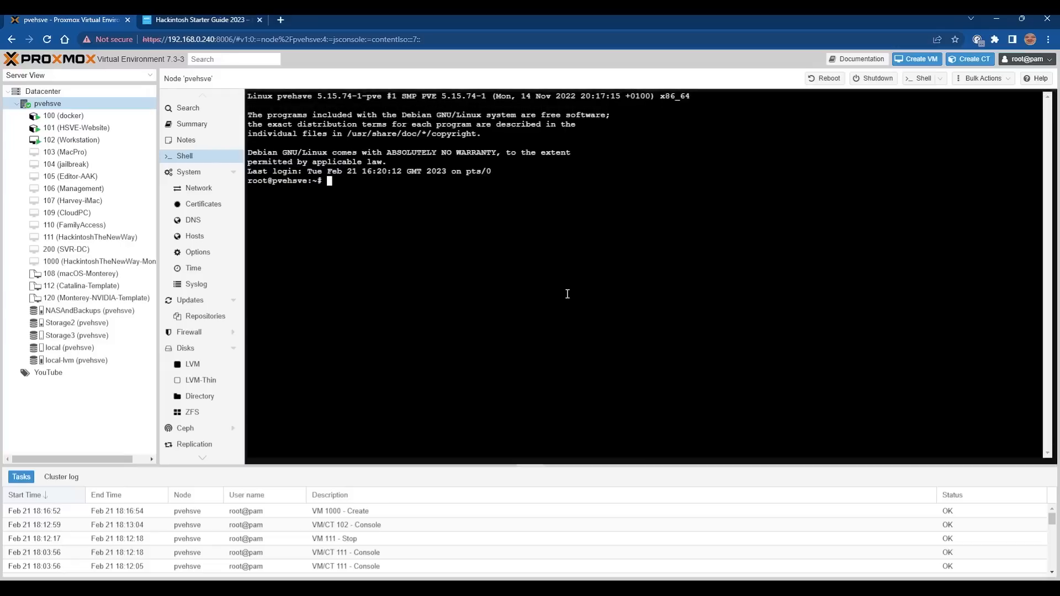
pyautogui.write('uname -a')
pyautogui.press('Return')
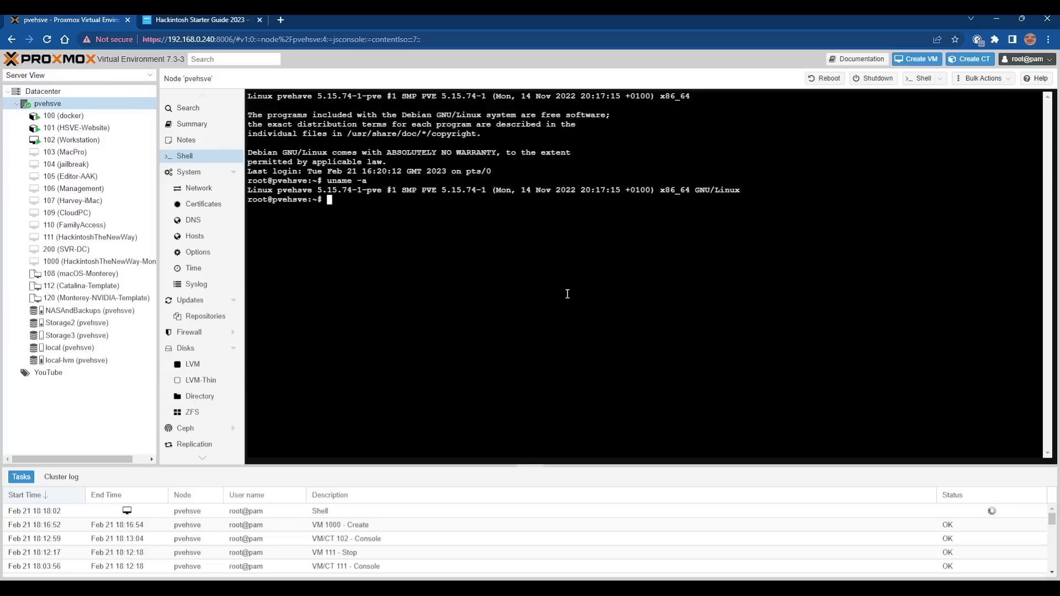
pyautogui.write('nano /etc/pve/qemu-server/1000')
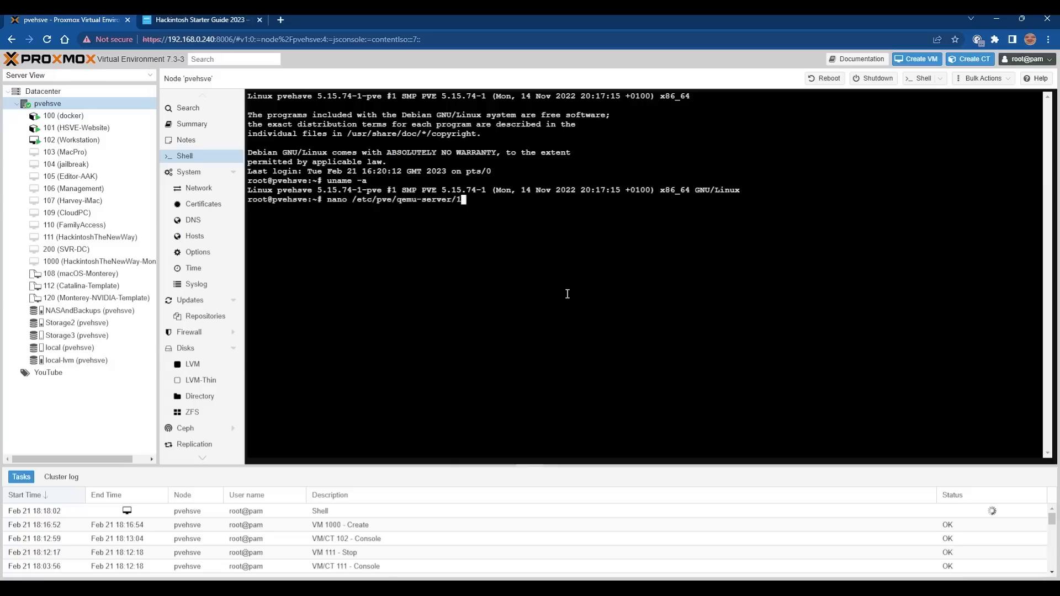
pyautogui.press('Tab')
# Open 1000.conf in nano and replace media=cdrom with cache=unsafe on the ide0 and ide2 lines.
pyautogui.press('Return')
pyautogui.press('Down')
pyautogui.press('Down')
pyautogui.press('Down')
pyautogui.press('Down')
pyautogui.press('Down')
pyautogui.press('Down')
pyautogui.press('Down')
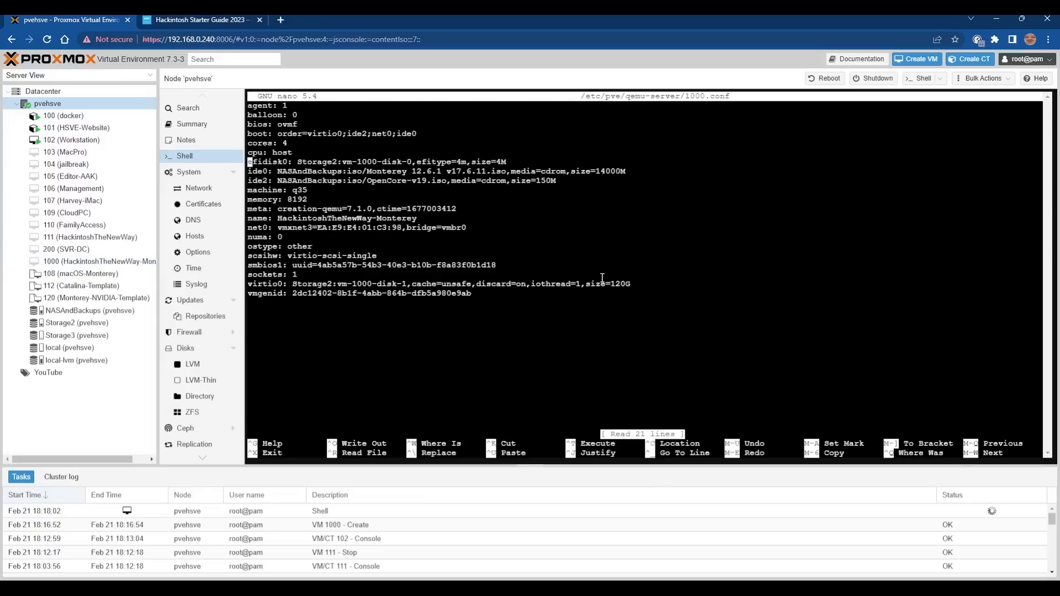
pyautogui.press('Right')
pyautogui.press('Right')
pyautogui.press('Right')
pyautogui.press('Right')
pyautogui.press('Right')
pyautogui.press('Right')
pyautogui.press('Right')
pyautogui.press('Right')
pyautogui.press('Right')
pyautogui.press('Right')
pyautogui.press('Right')
pyautogui.press('Right')
pyautogui.press('Right')
pyautogui.press('Right')
pyautogui.press('Right')
pyautogui.press('Right')
pyautogui.press('Right')
pyautogui.press('Right')
pyautogui.press('Right')
pyautogui.press('Right')
pyautogui.press('Right')
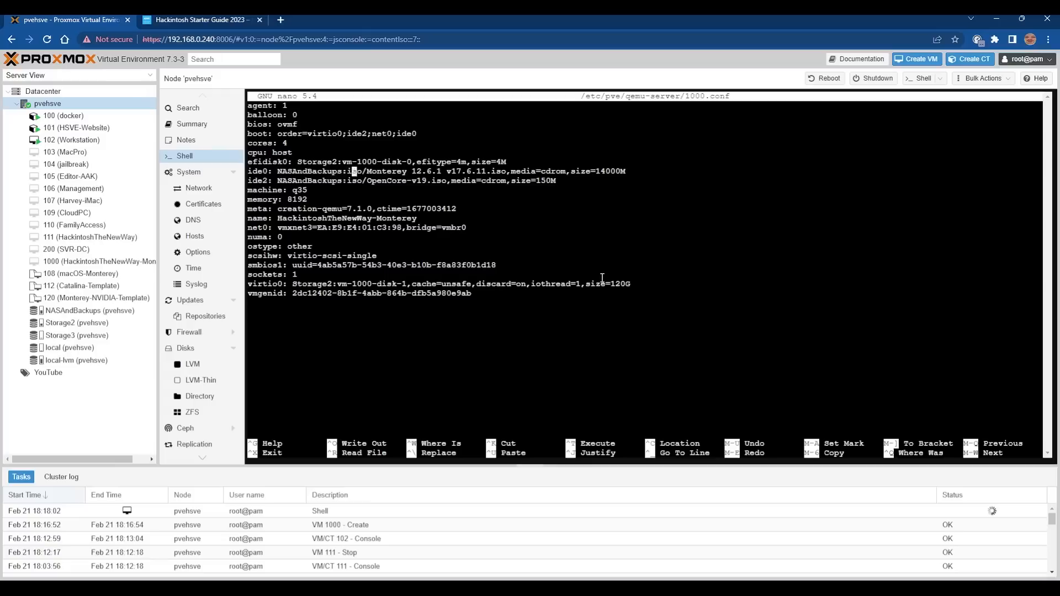
pyautogui.press('Left')
pyautogui.press('Left')
pyautogui.press('Delete')
pyautogui.press('Delete')
pyautogui.press('Delete')
pyautogui.press('Delete')
pyautogui.press('Delete')
pyautogui.press('Delete')
pyautogui.press('Delete')
pyautogui.press('Delete')
pyautogui.press('Delete')
pyautogui.press('Delete')
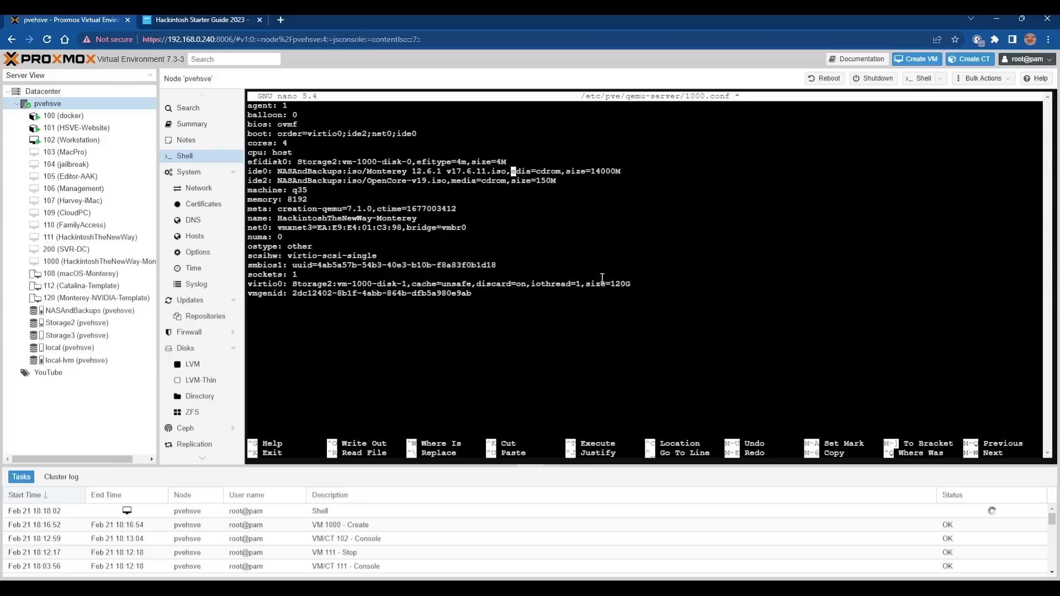
pyautogui.press('Delete')
pyautogui.write('cache-')
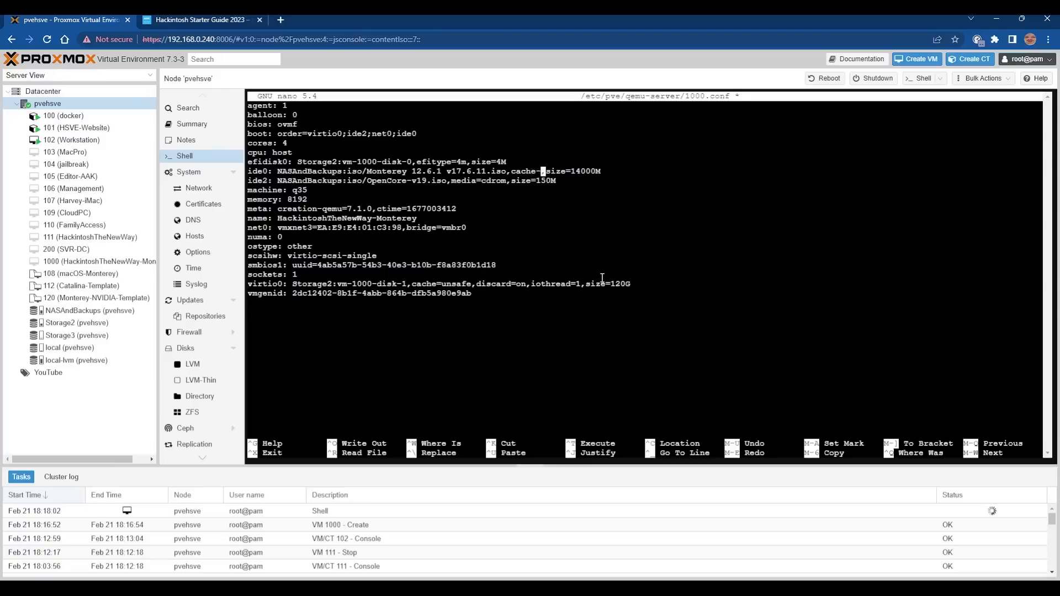
pyautogui.write('unsafe')
pyautogui.press('Down')
pyautogui.press('Left')
pyautogui.press('Left')
pyautogui.press('Left')
pyautogui.press('Left')
pyautogui.press('Left')
pyautogui.press('Left')
pyautogui.press('Left')
pyautogui.press('Left')
pyautogui.press('Left')
pyautogui.press('Left')
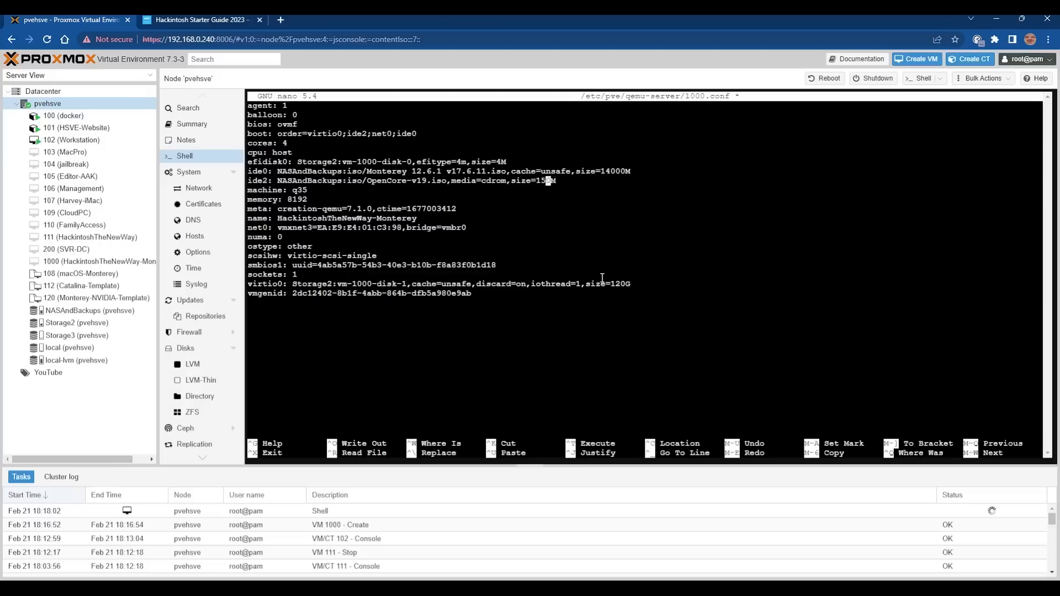
pyautogui.press('BackSpace')
pyautogui.press('BackSpace')
pyautogui.press('BackSpace')
pyautogui.press('BackSpace')
pyautogui.press('BackSpace')
pyautogui.press('BackSpace')
pyautogui.press('BackSpace')
pyautogui.press('BackSpace')
pyautogui.press('BackSpace')
pyautogui.press('BackSpace')
pyautogui.press('BackSpace')
pyautogui.write('cache-')
pyautogui.write('unsafe')
# Paste the Intel CPU args line after vmgenid and save the config file.
pyautogui.press('Down')
pyautogui.press('Down')
pyautogui.press('Down')
pyautogui.press('Down')
pyautogui.press('Down')
pyautogui.press('Down')
pyautogui.press('Down')
pyautogui.press('Down')
pyautogui.press('Down')
pyautogui.press('Down')
pyautogui.press('Down')
pyautogui.press('Down')
pyautogui.press('Down')
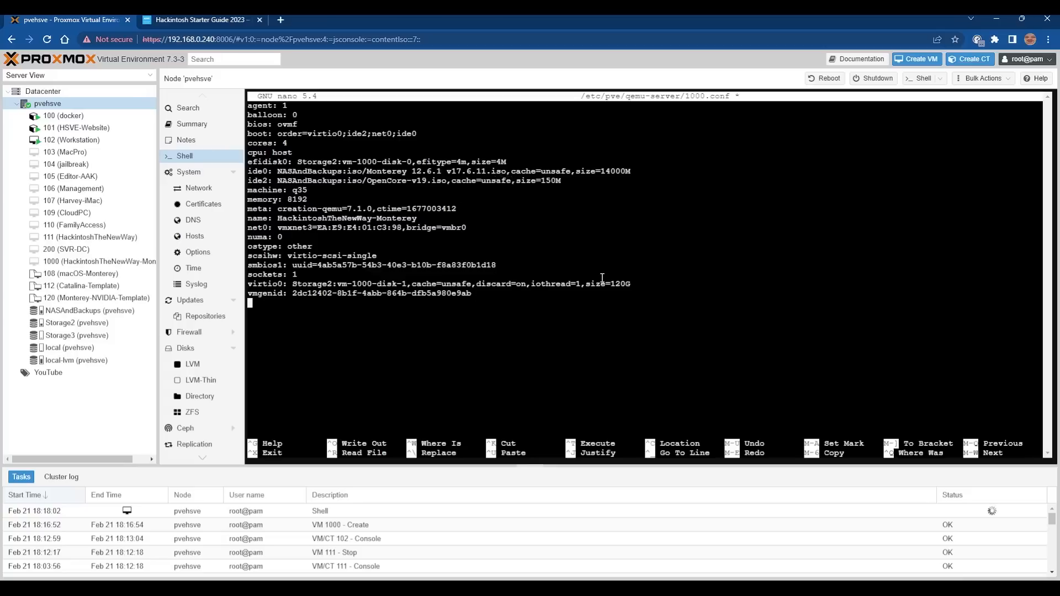
pyautogui.hotkey('ctrl', 'shift', 'v')
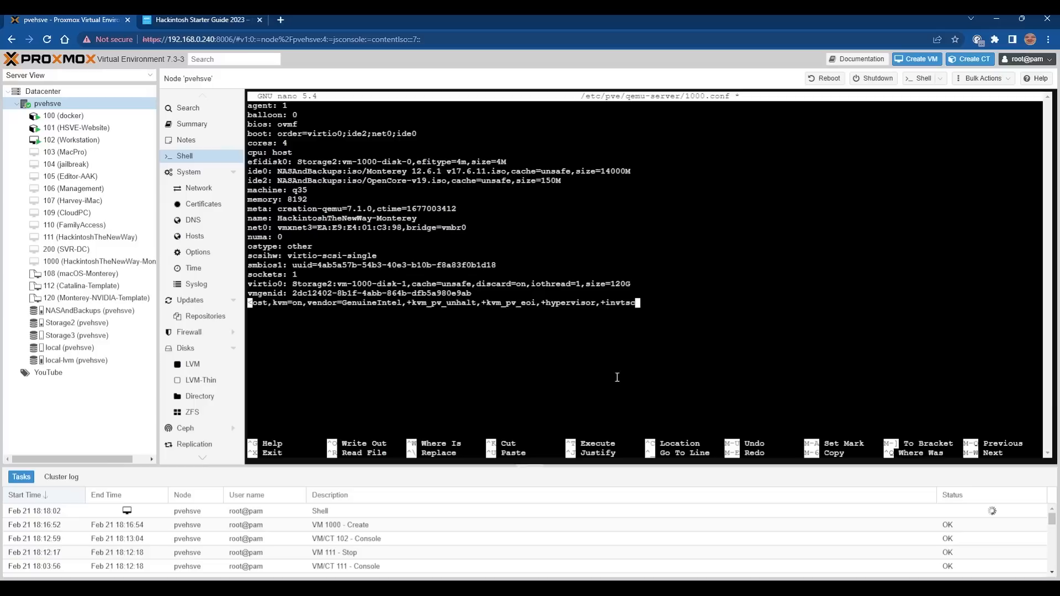
pyautogui.press('Left')
pyautogui.press('Left')
pyautogui.press('Left')
pyautogui.press('Left')
pyautogui.press('Left')
pyautogui.press('Left')
pyautogui.press('Left')
pyautogui.press('Left')
pyautogui.press('Left')
pyautogui.press('Left')
pyautogui.press('Left')
pyautogui.press('Left')
pyautogui.press('Left')
pyautogui.press('Left')
pyautogui.press('Left')
pyautogui.press('Left')
pyautogui.press('Left')
pyautogui.press('Left')
pyautogui.press('Left')
pyautogui.press('Left')
pyautogui.hotkey('ctrl', 'x')
pyautogui.press('y')
pyautogui.press('Return')
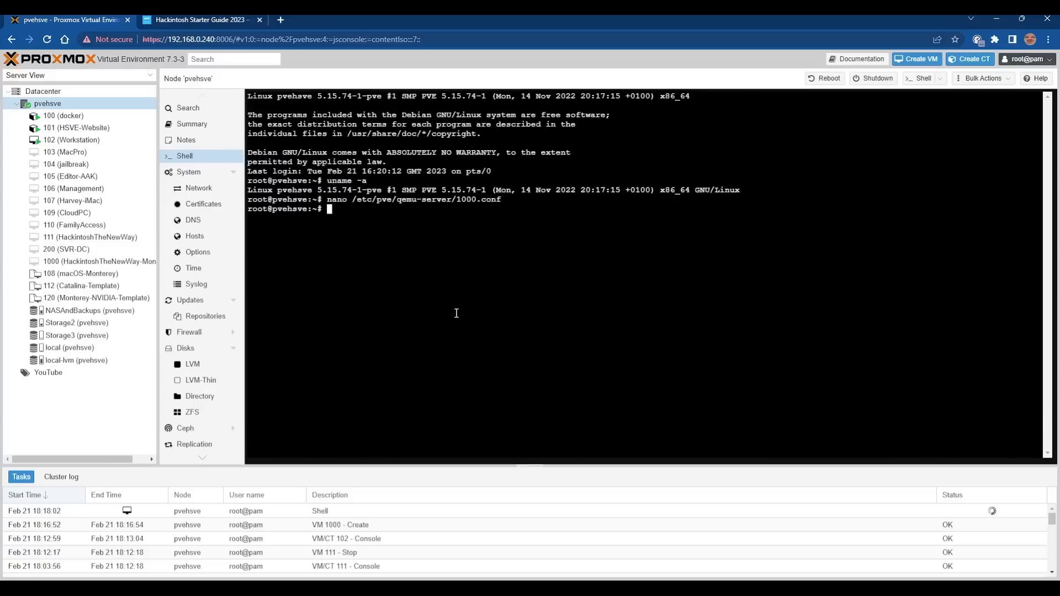
# Set VM 1000's boot order to ide2, ide0, virtio0 with net0 disabled, then show its console.
pyautogui.click(127, 261)
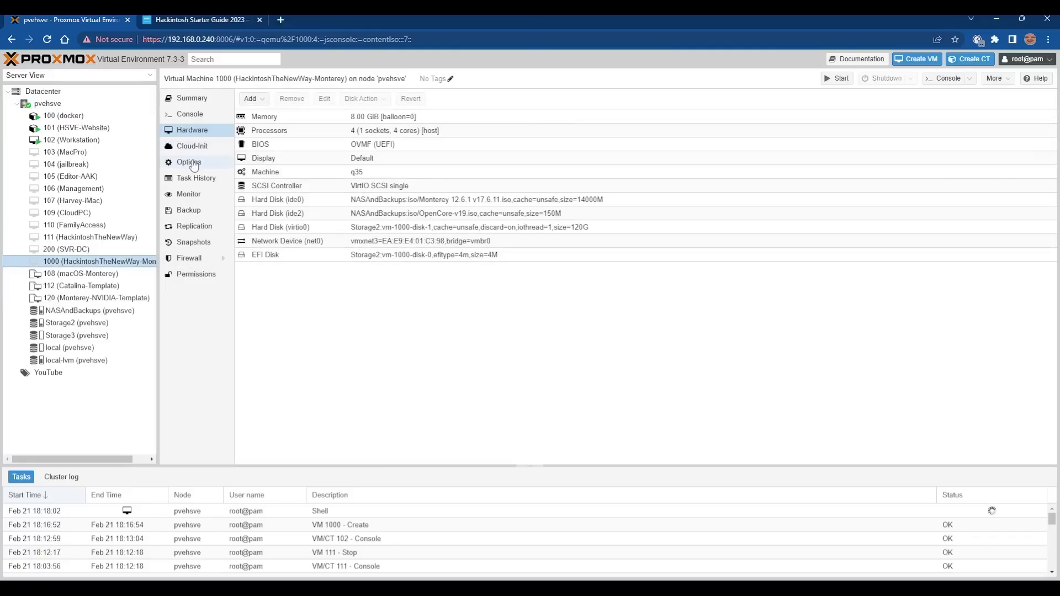
pyautogui.click(192, 164)
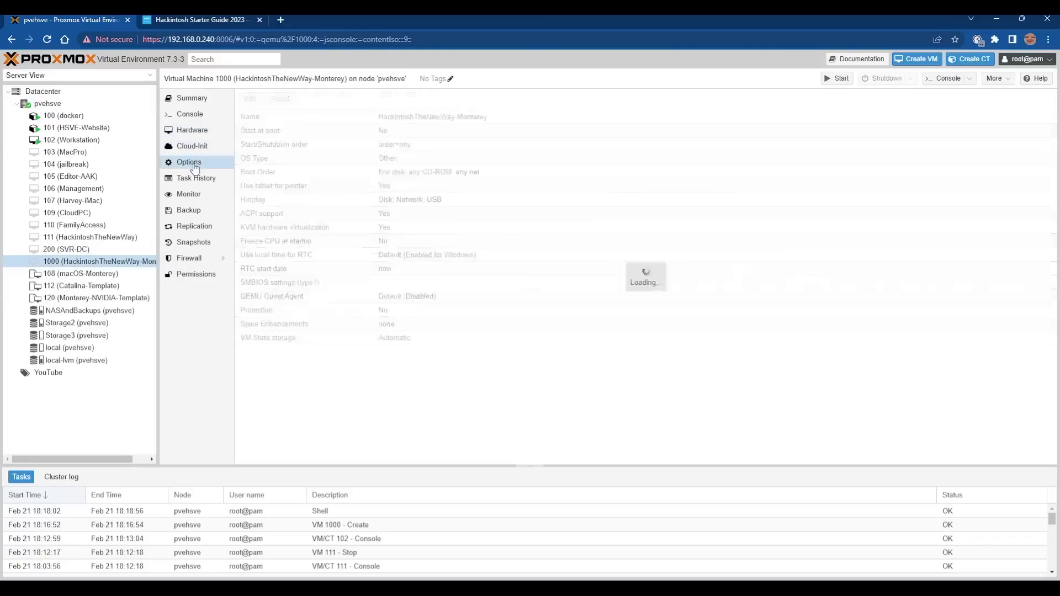
pyautogui.click(87, 262)
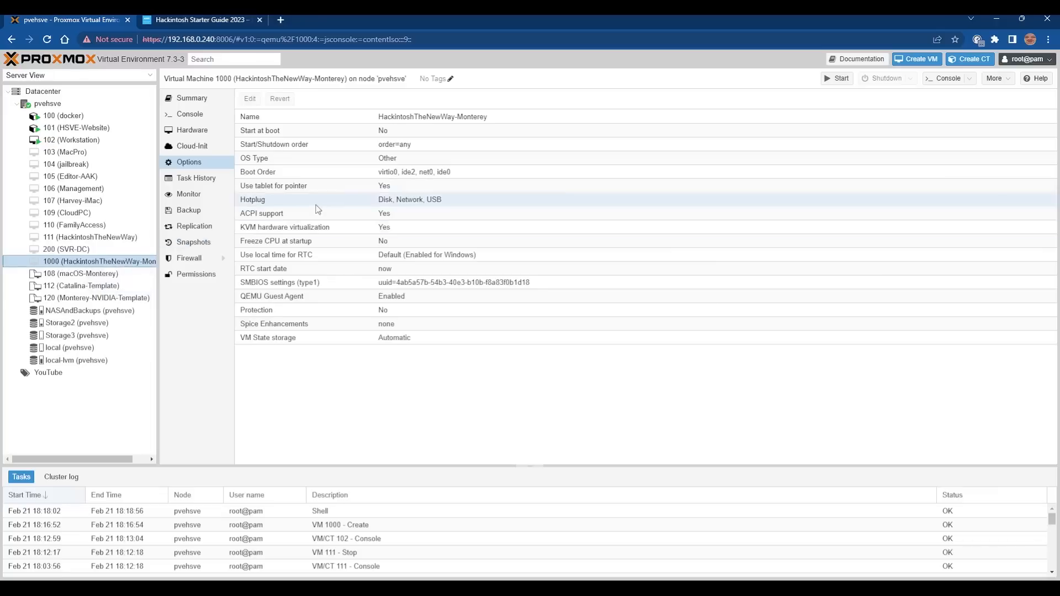
pyautogui.doubleClick(425, 172)
pyautogui.moveTo(470, 297); pyautogui.dragTo(475, 288)
pyautogui.moveTo(484, 330); pyautogui.dragTo(483, 296)
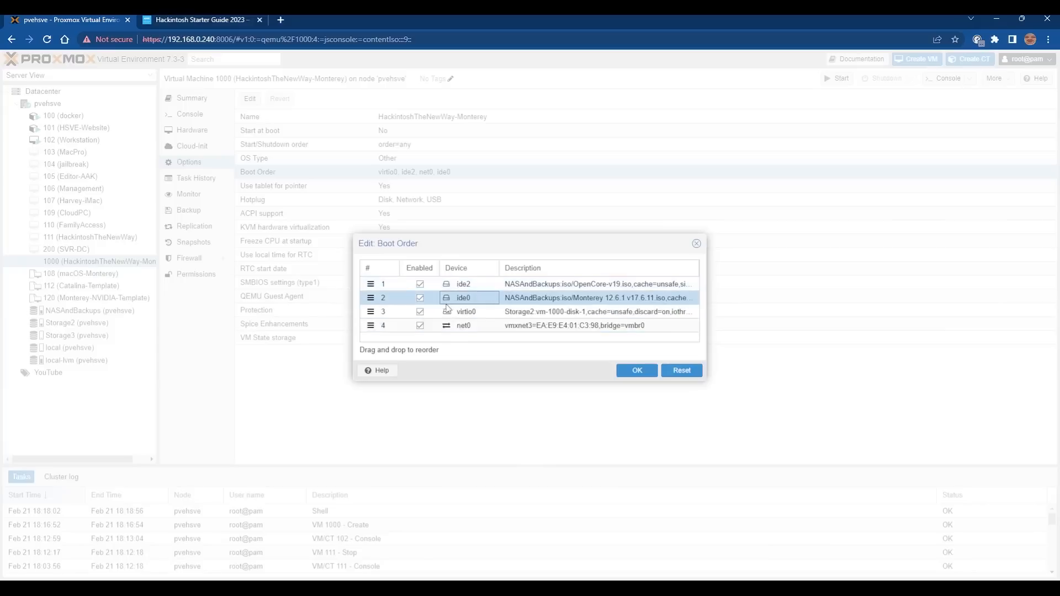
pyautogui.click(421, 327)
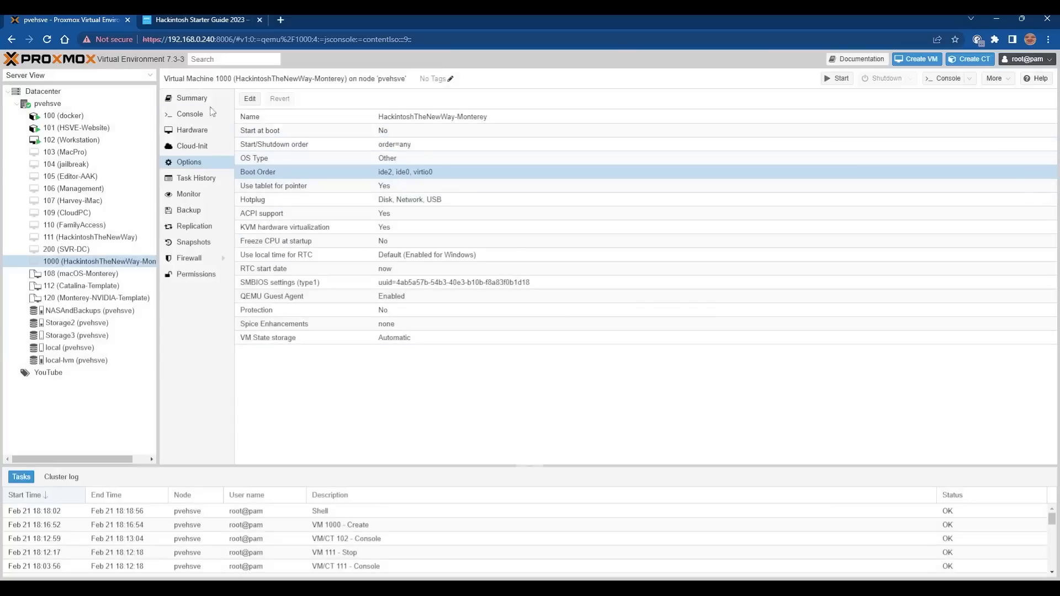
pyautogui.click(190, 113)
# Start VM 1000 and show its console full screen.
pyautogui.click(646, 288)
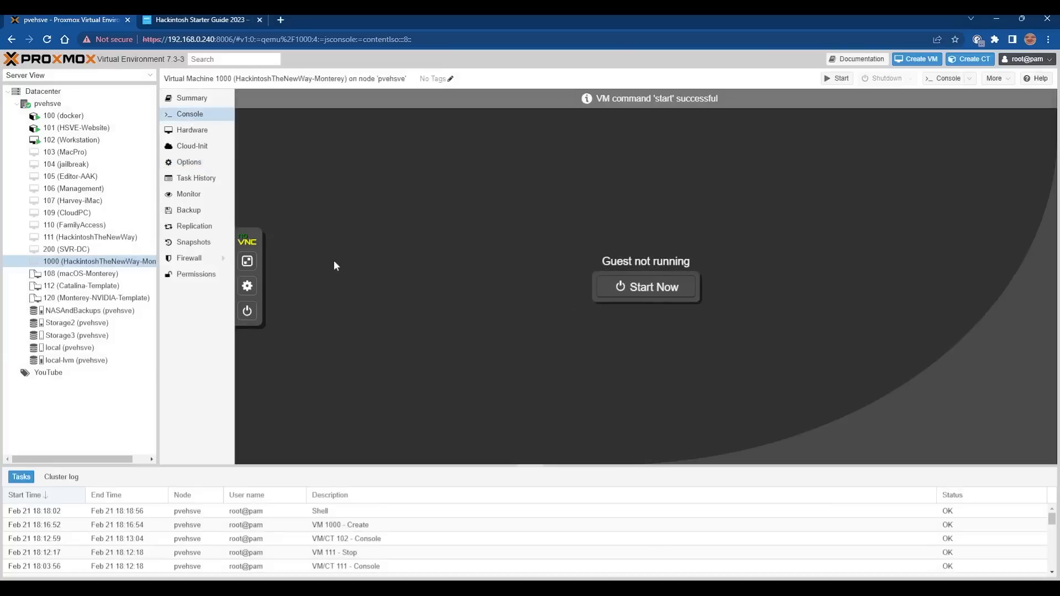
pyautogui.click(247, 261)
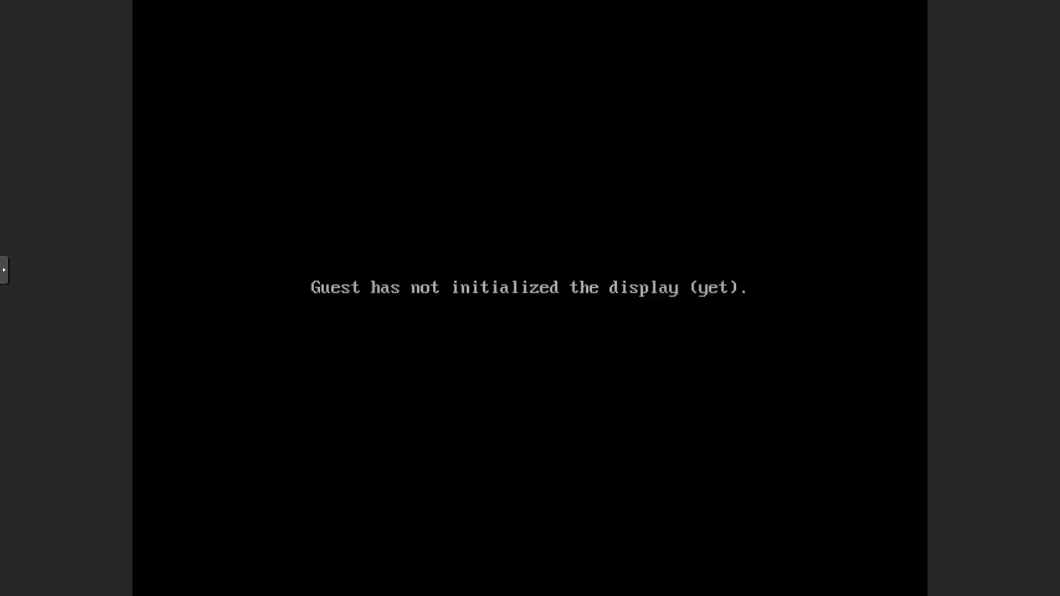
pyautogui.press('Escape')
pyautogui.press('Escape')
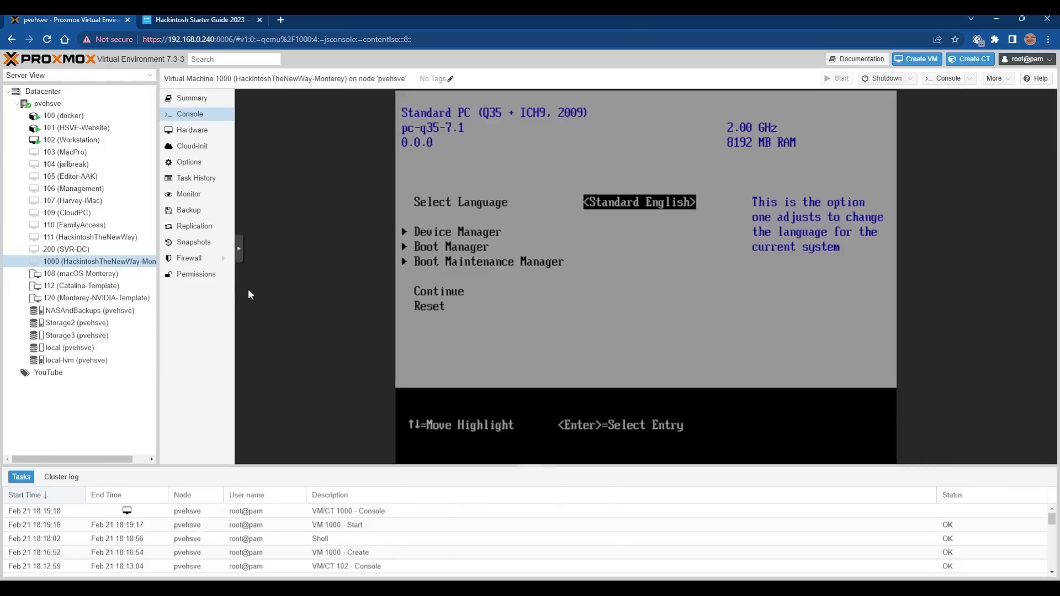
pyautogui.click(240, 247)
pyautogui.click(250, 273)
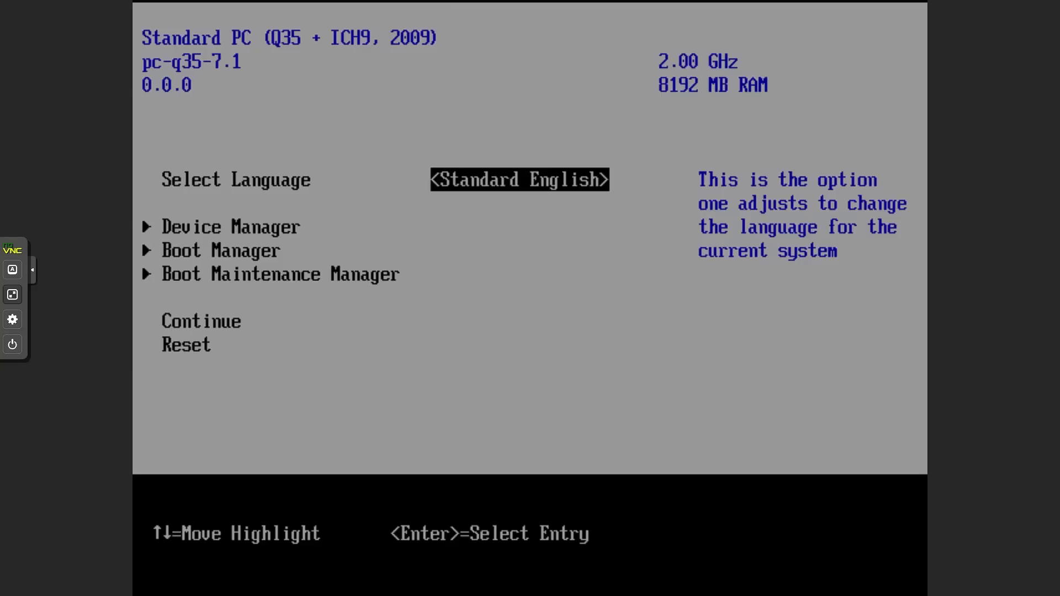
# In Device Manager's OVMF Platform Configuration, set the preferred resolution to 1920x1080 and save.
pyautogui.press('Down')
pyautogui.press('Return')
pyautogui.press('Down')
pyautogui.press('Down')
pyautogui.press('Down')
pyautogui.press('Down')
pyautogui.press('Return')
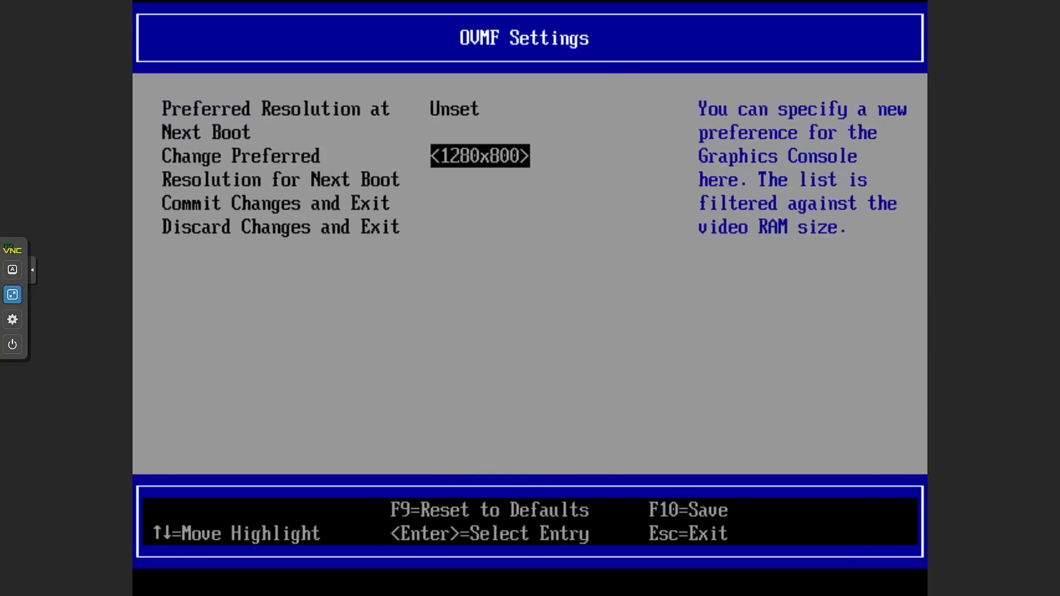
pyautogui.press('Return')
pyautogui.press('Down')
pyautogui.press('Down')
pyautogui.press('Down')
pyautogui.press('Down')
pyautogui.press('Down')
pyautogui.press('Down')
pyautogui.press('Down')
pyautogui.press('Down')
pyautogui.press('Down')
pyautogui.press('Down')
pyautogui.press('Down')
pyautogui.press('Down')
pyautogui.press('Down')
pyautogui.press('Down')
pyautogui.press('Down')
pyautogui.press('Down')
pyautogui.press('Down')
pyautogui.press('Down')
pyautogui.press('Down')
pyautogui.press('Down')
pyautogui.press('Up')
pyautogui.press('Up')
pyautogui.press('Up')
pyautogui.press('Up')
pyautogui.press('Up')
pyautogui.press('Up')
pyautogui.press('Return')
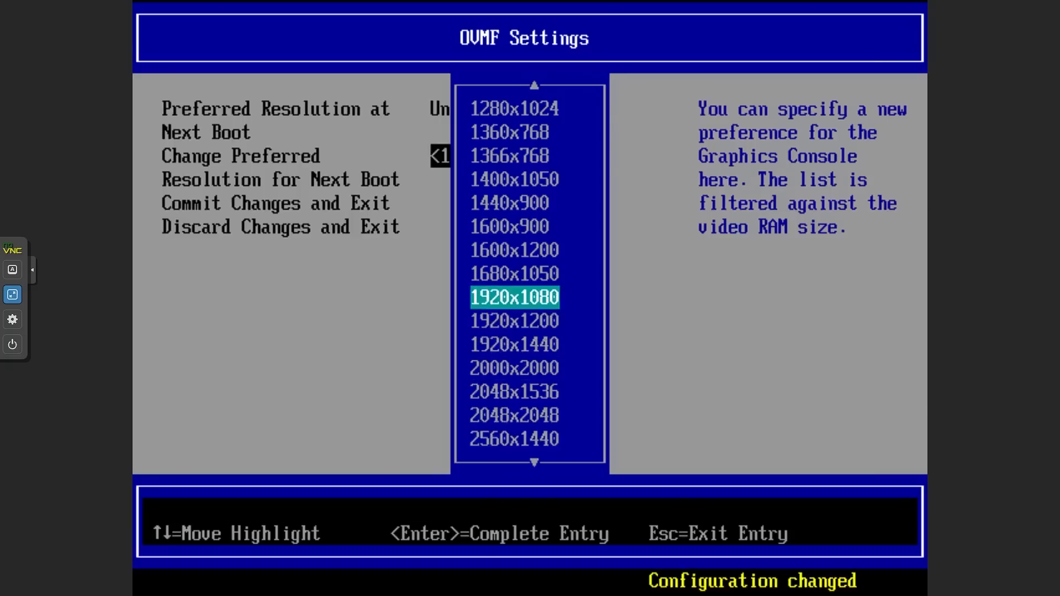
pyautogui.press('Escape')
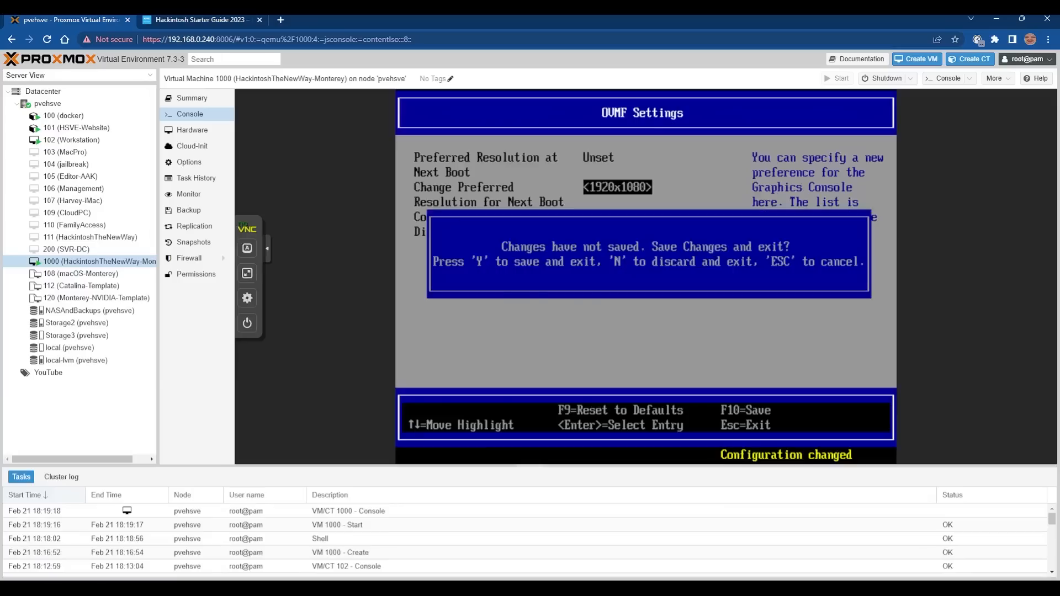
pyautogui.press('y')
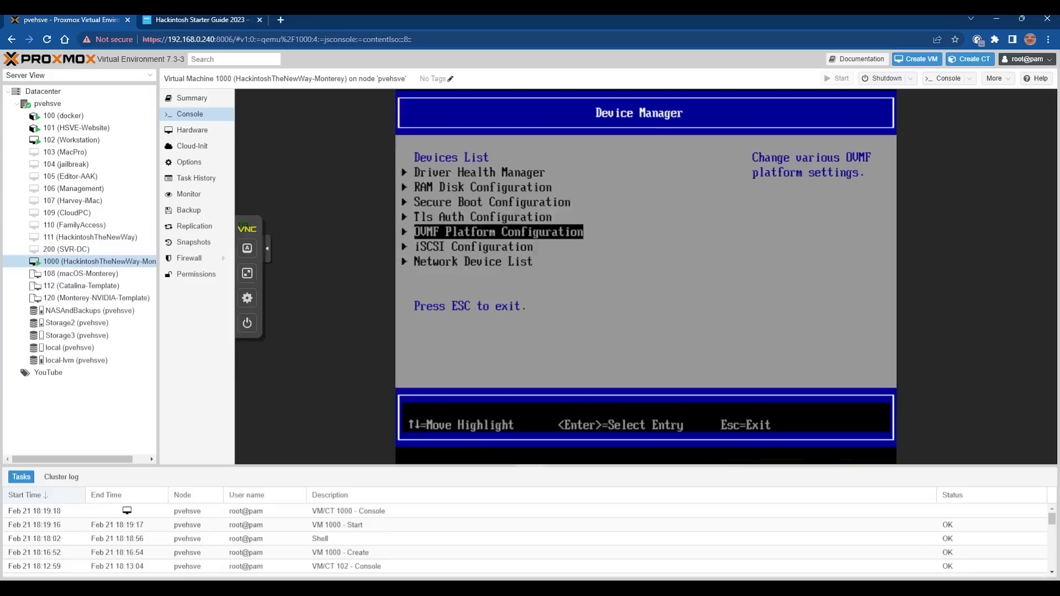
# Reset the VM from the firmware's main menu to apply the resolution.
pyautogui.press('Escape')
pyautogui.press('Down')
pyautogui.press('Down')
pyautogui.press('Down')
pyautogui.press('Down')
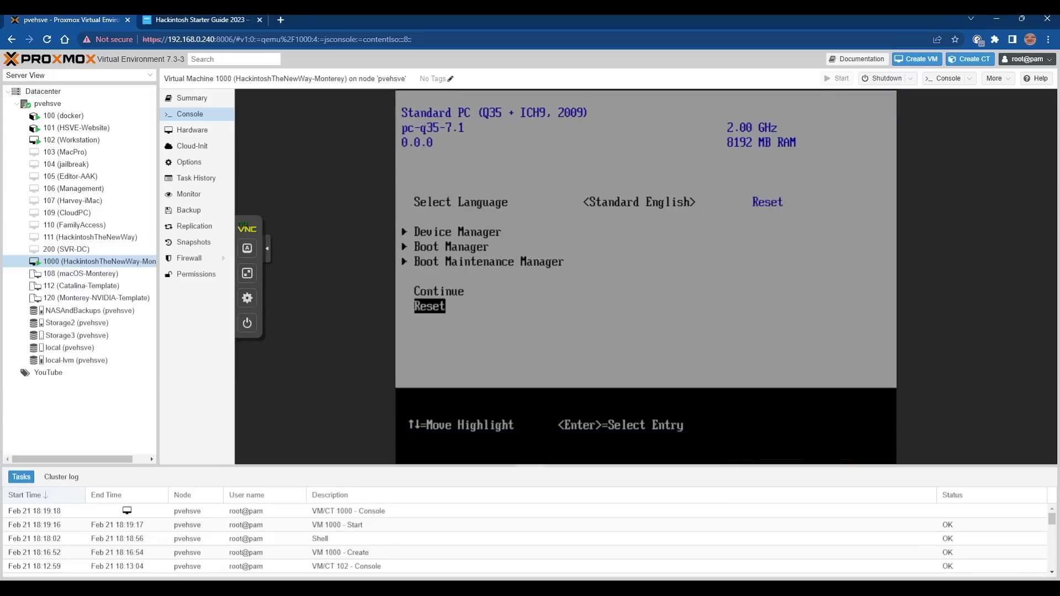
pyautogui.click(247, 273)
pyautogui.press('Return')
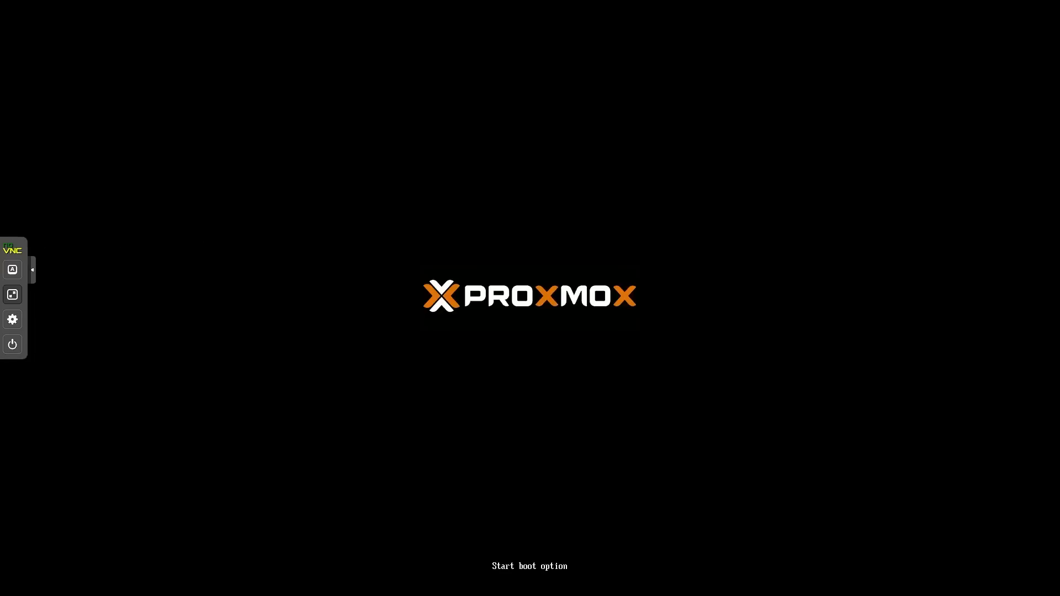
# From OpenCore's UEFI Shell, skip startup.nsh and run fs0:\System\Library\CoreServices\boot.efi.
pyautogui.click(32, 279)
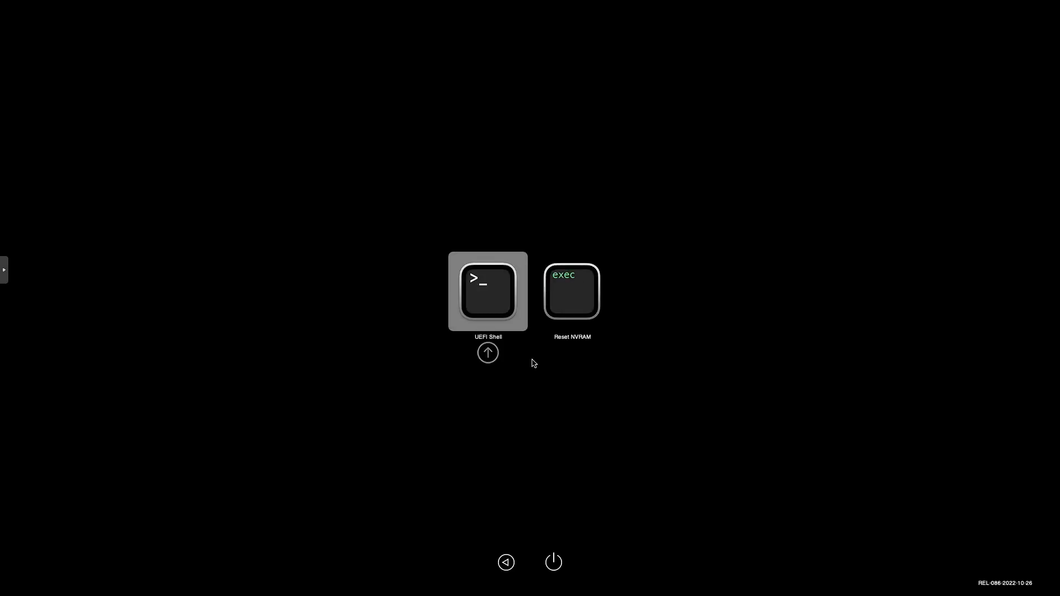
pyautogui.press('Return')
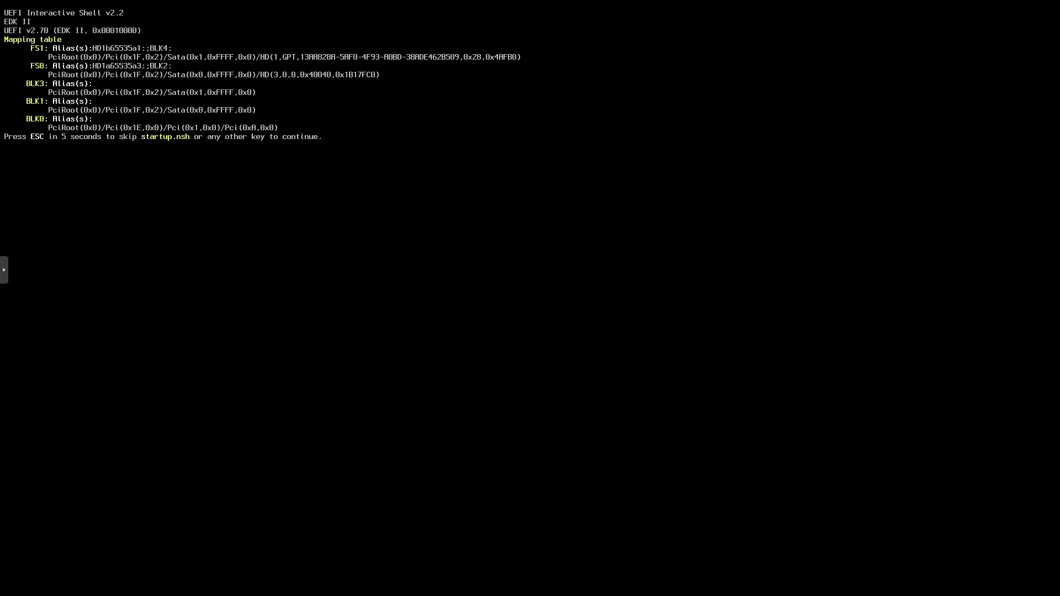
pyautogui.press('Escape')
pyautogui.write('fs0')
pyautogui.write(':\\System\\Library\\CoreServices\\boot.efi')
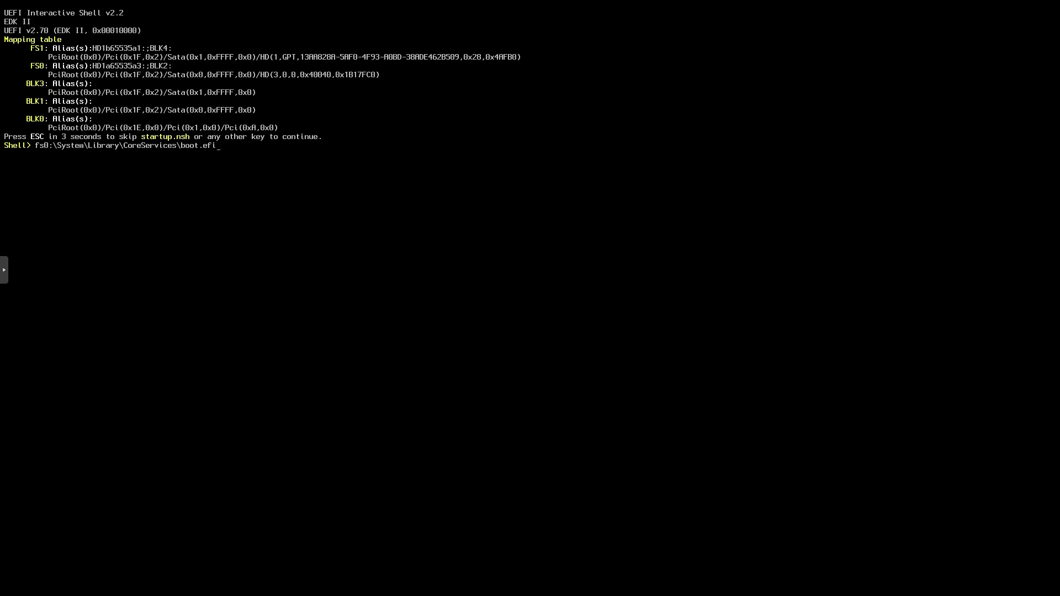
pyautogui.press('Return')
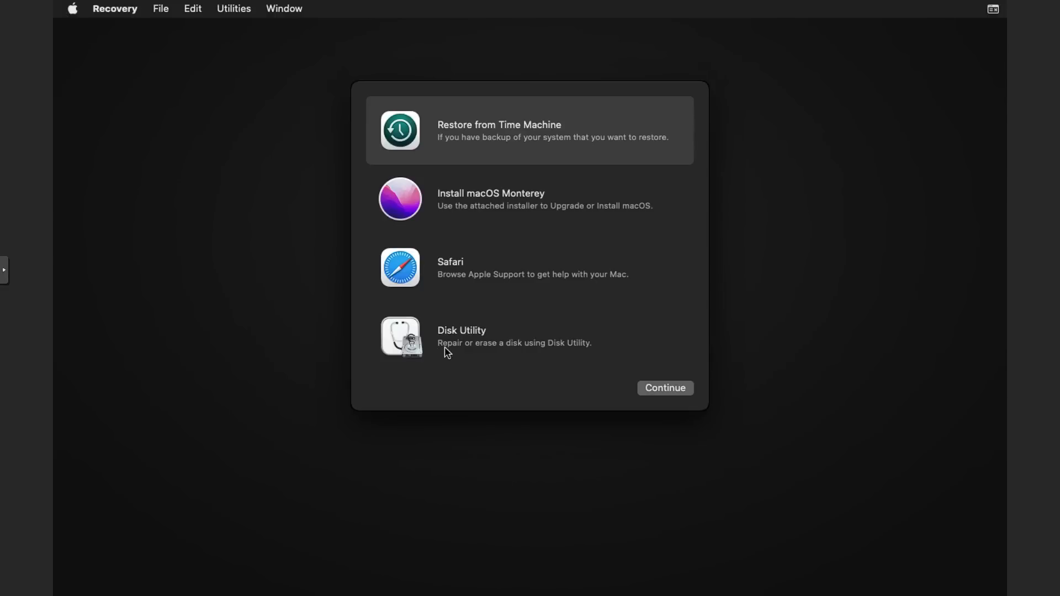
# Open Disk Utility, show all devices, and select the VirtIO Block Media disk.
pyautogui.click(493, 343)
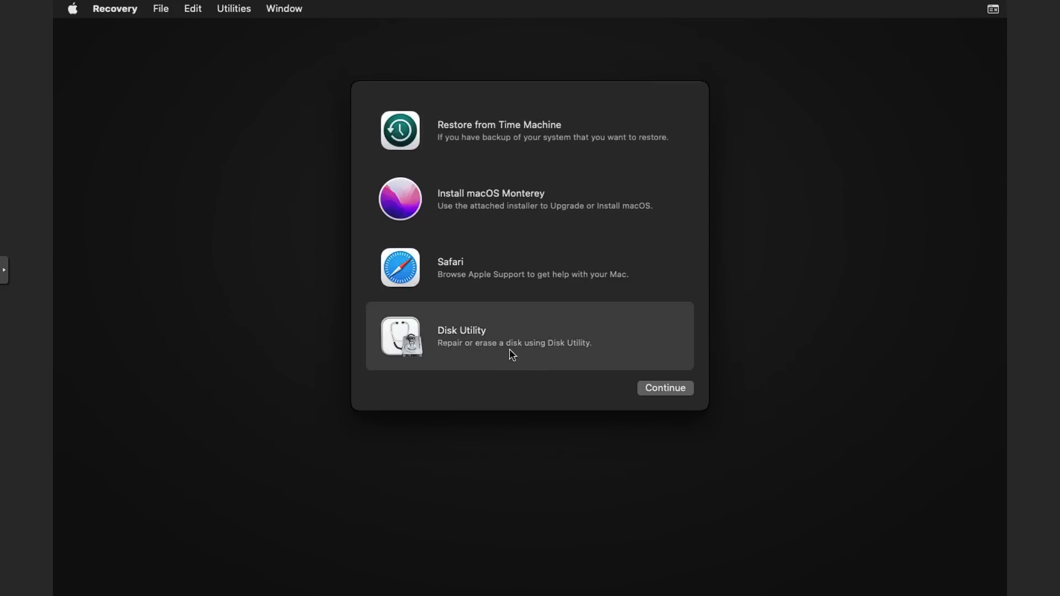
pyautogui.click(656, 389)
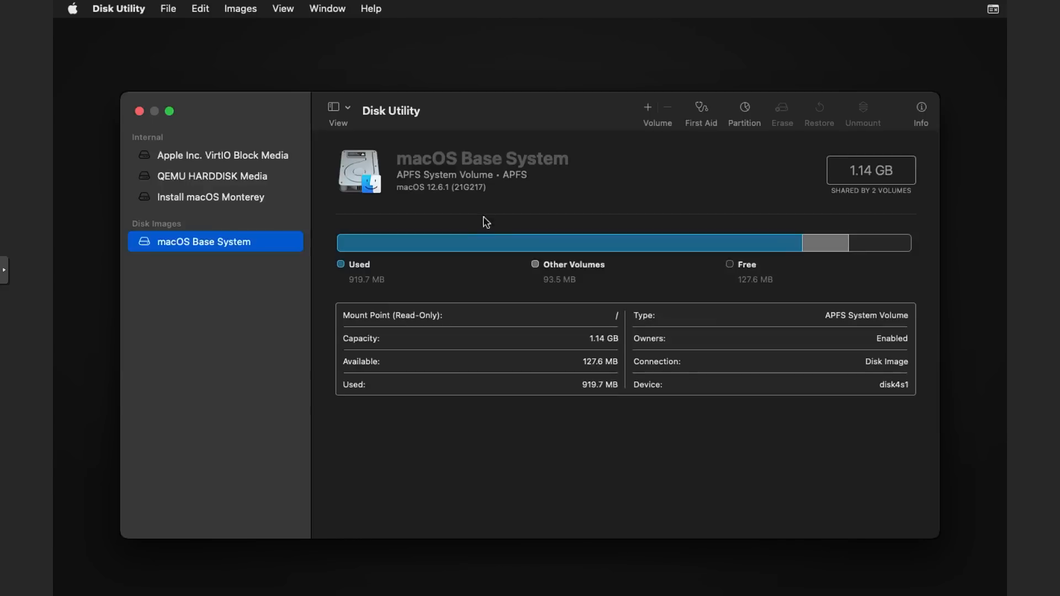
pyautogui.click(339, 107)
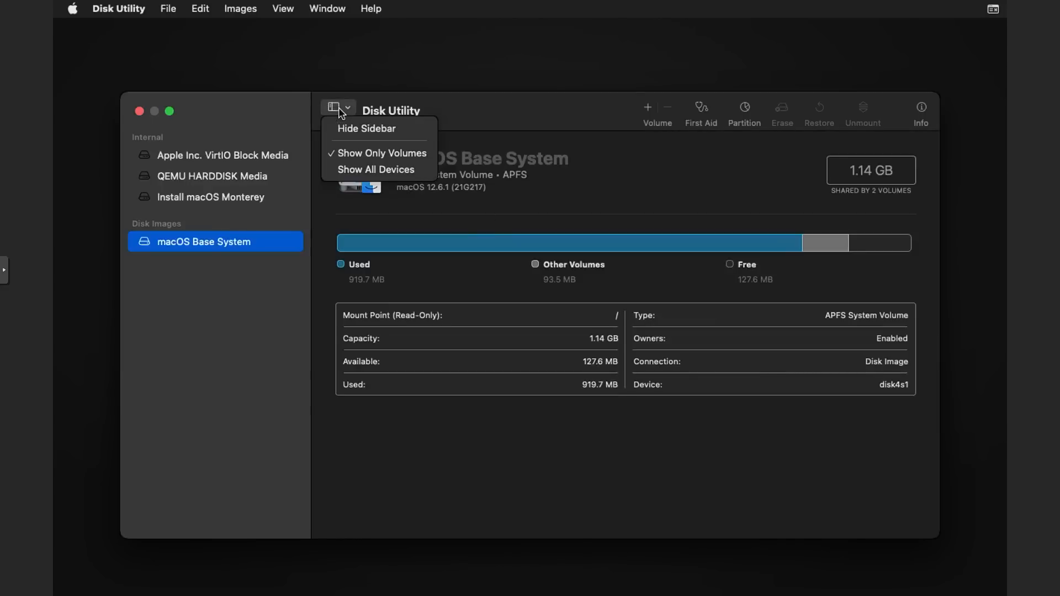
pyautogui.click(364, 170)
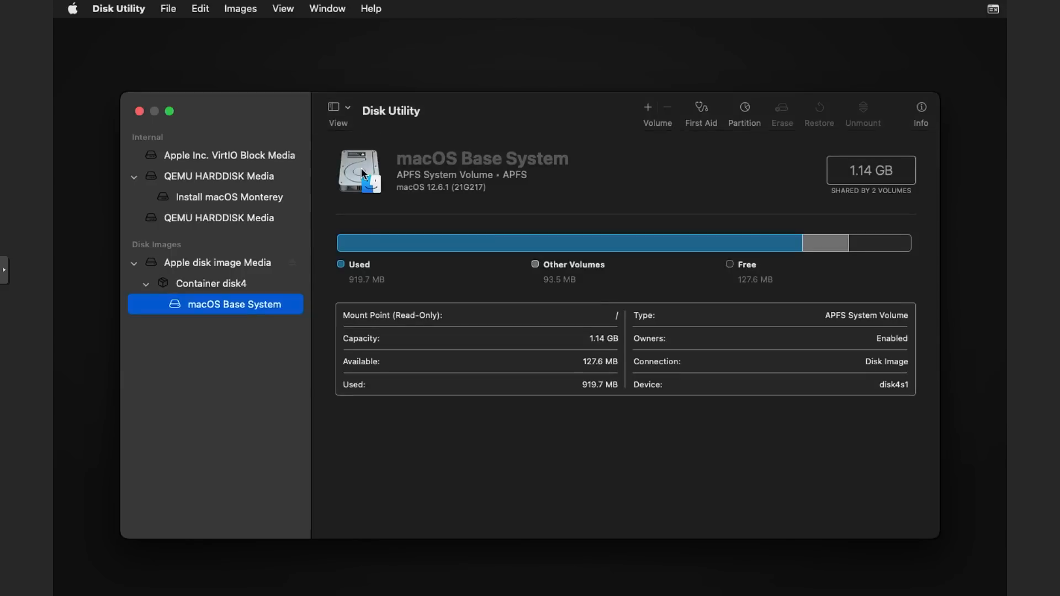
pyautogui.click(229, 157)
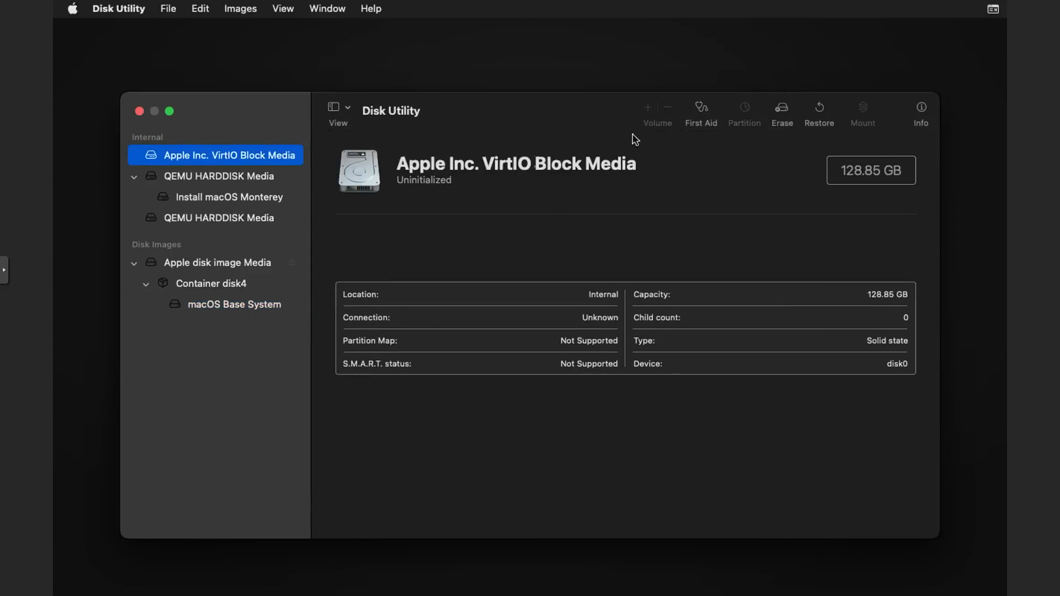
# Erase the VirtIO disk as APFS named 'macOS' and close Disk Utility.
pyautogui.click(780, 111)
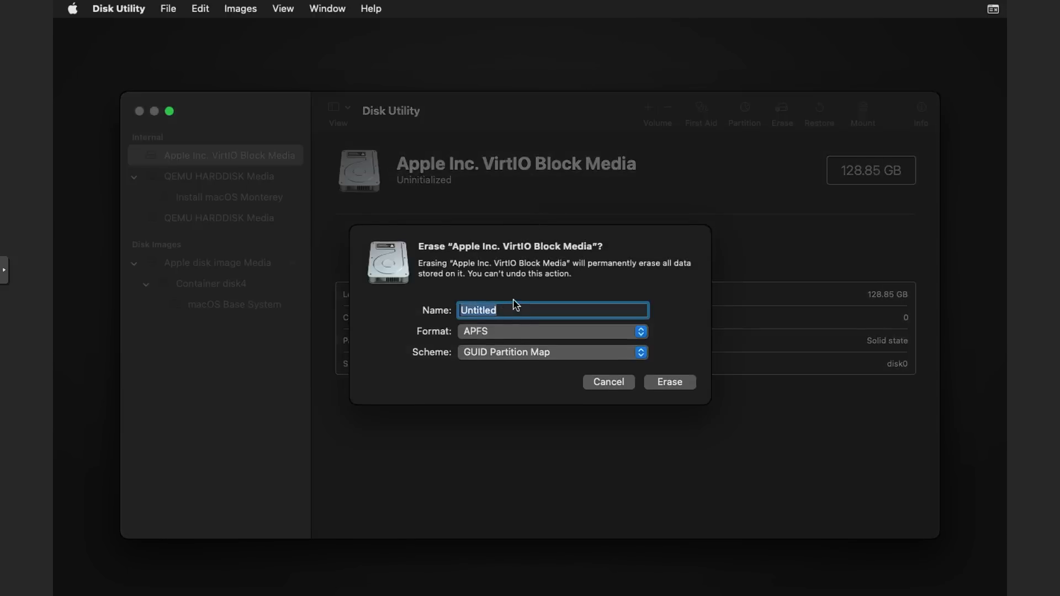
pyautogui.write('macOS')
pyautogui.click(674, 381)
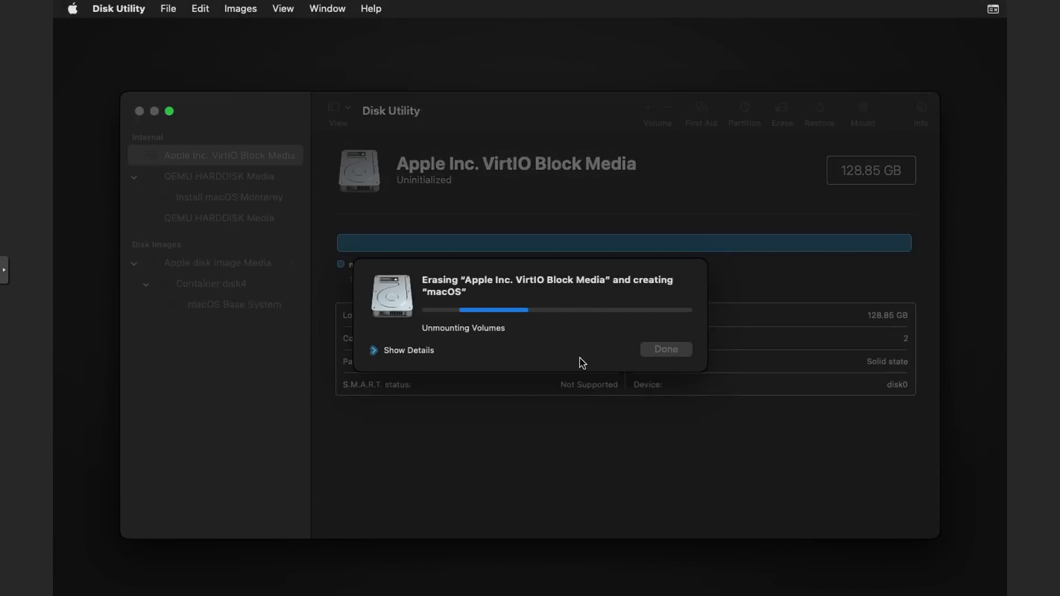
pyautogui.click(667, 350)
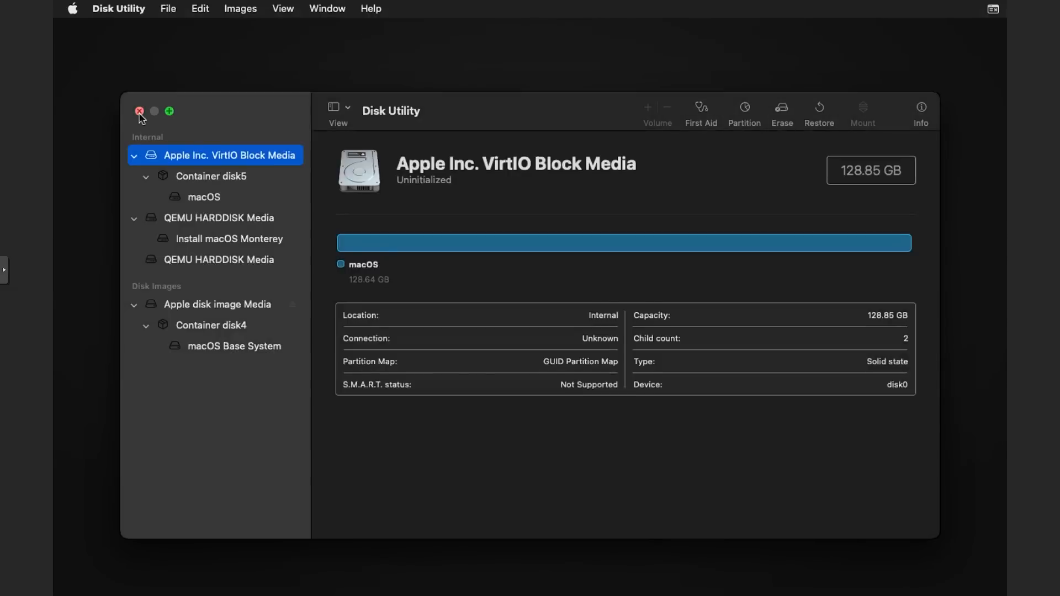
pyautogui.click(140, 112)
pyautogui.click(467, 204)
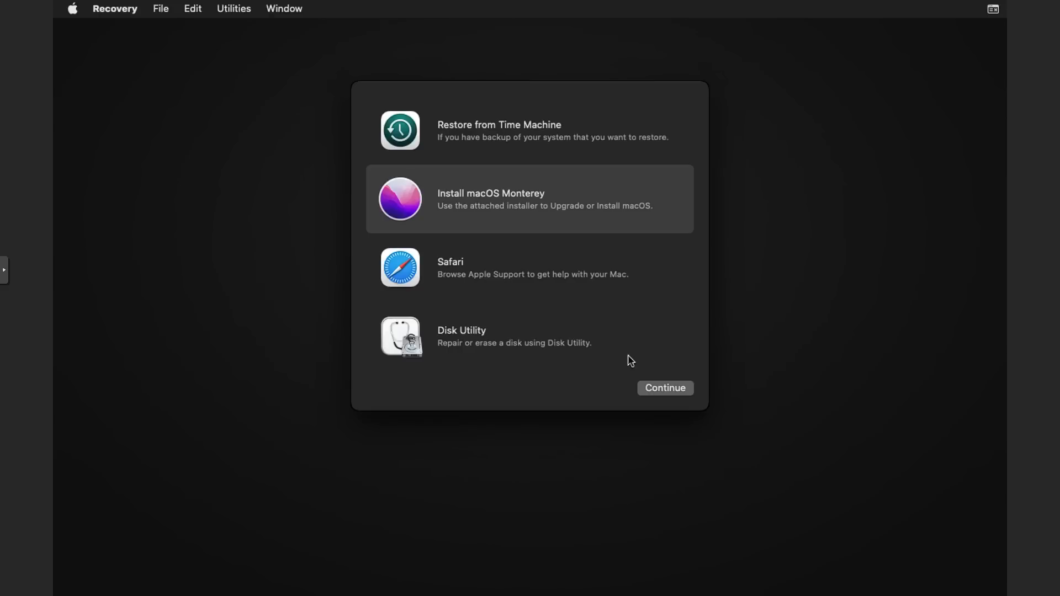
# Launch Install macOS Monterey, agree to the licence, and install onto the 'macOS' disk.
pyautogui.doubleClick(572, 192)
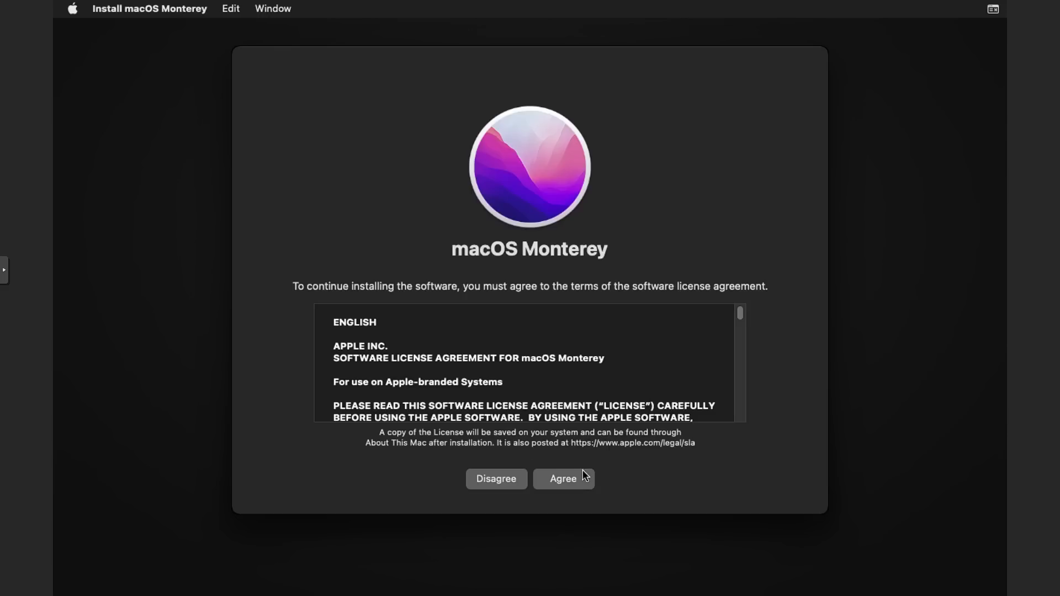
pyautogui.click(577, 476)
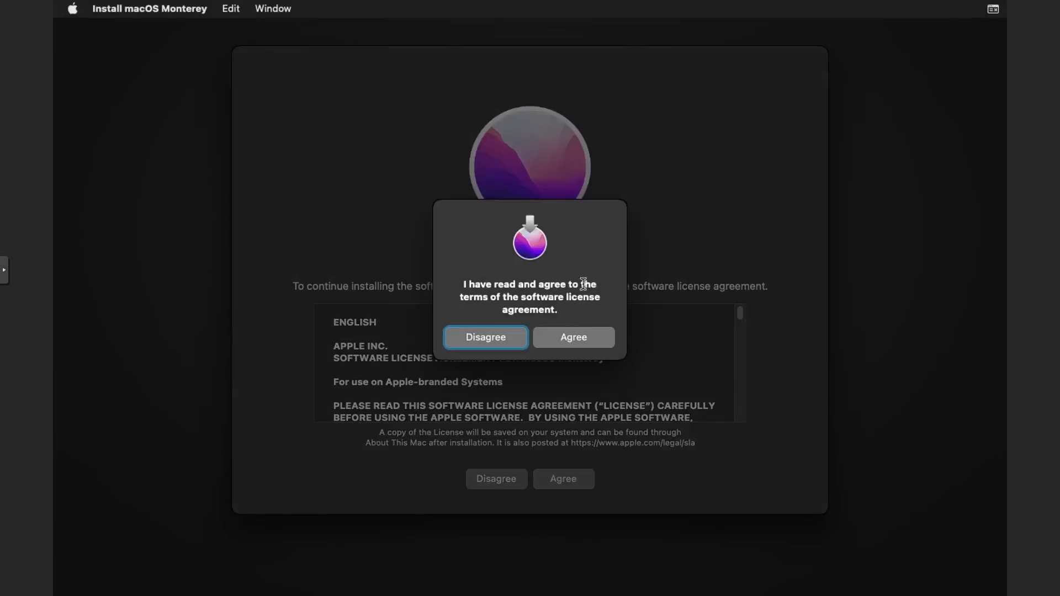
pyautogui.click(580, 334)
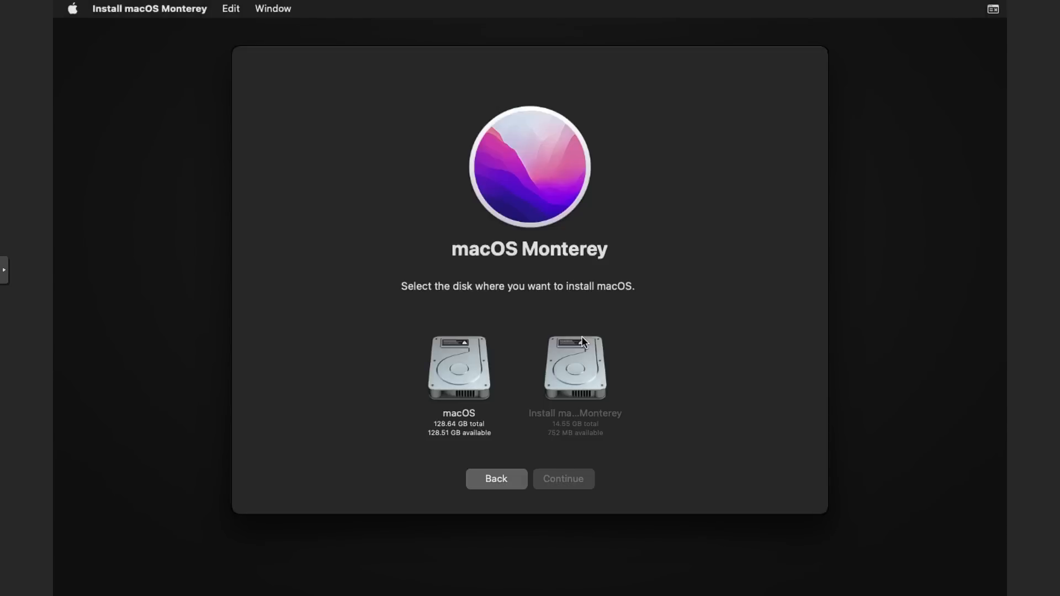
pyautogui.click(455, 372)
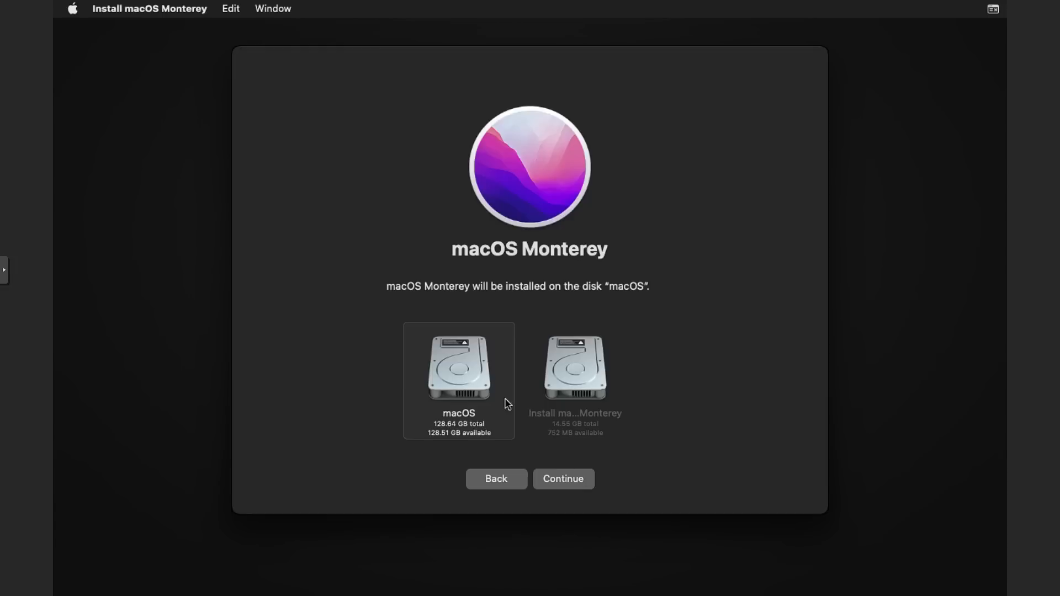
pyautogui.click(564, 479)
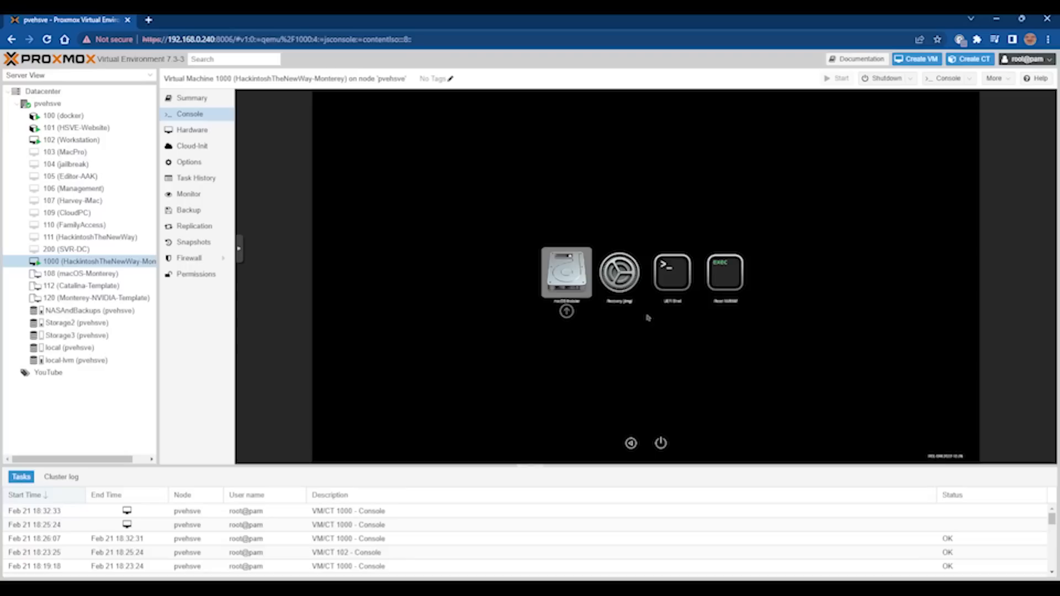
# Boot the macOS installer entry, then the installed macOS disk, with the console full screen.
pyautogui.press('Return')
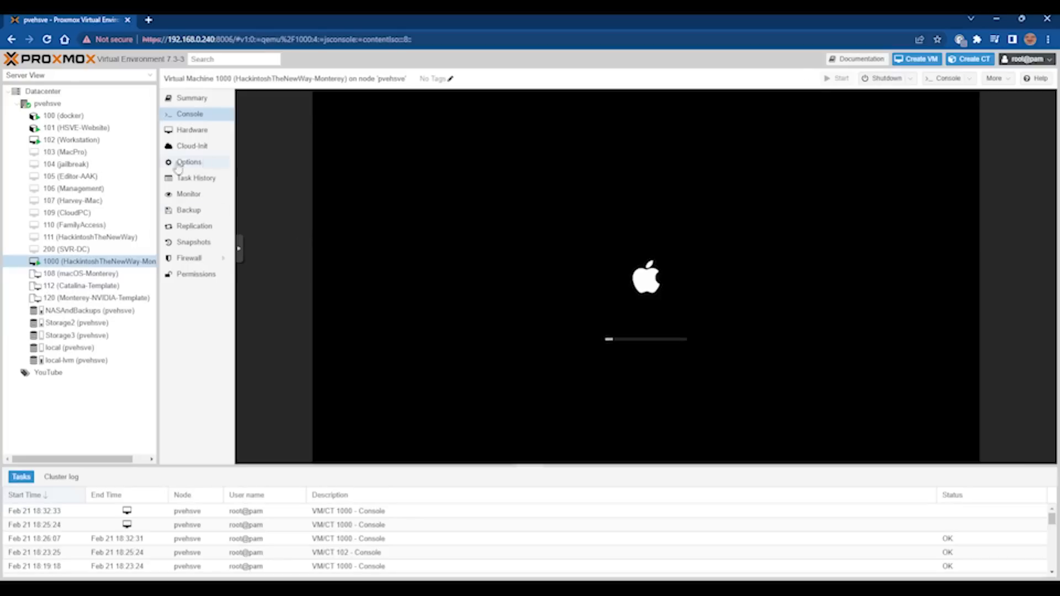
pyautogui.click(241, 251)
pyautogui.click(247, 272)
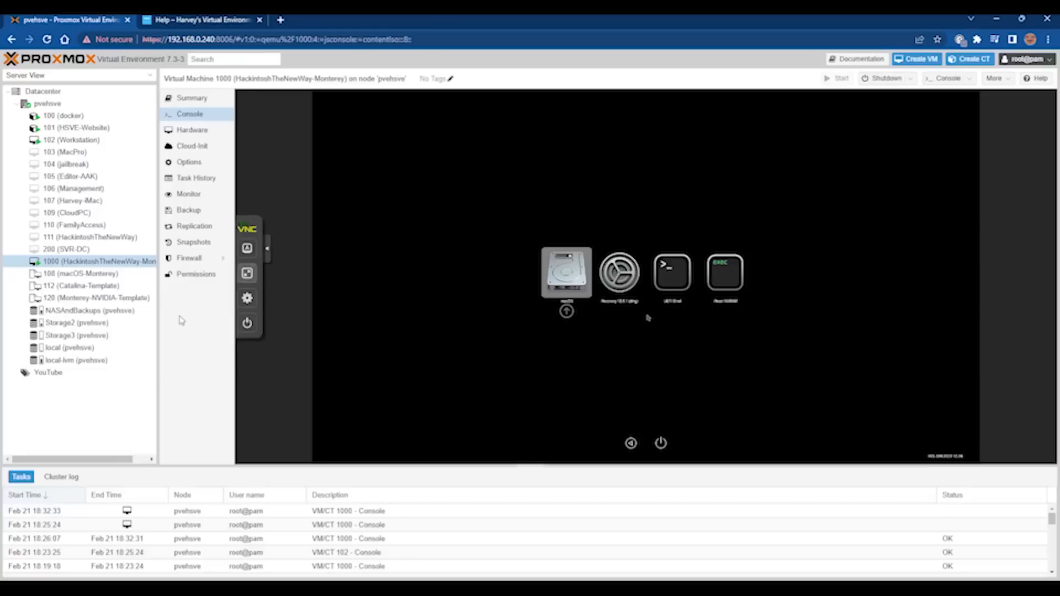
pyautogui.click(247, 273)
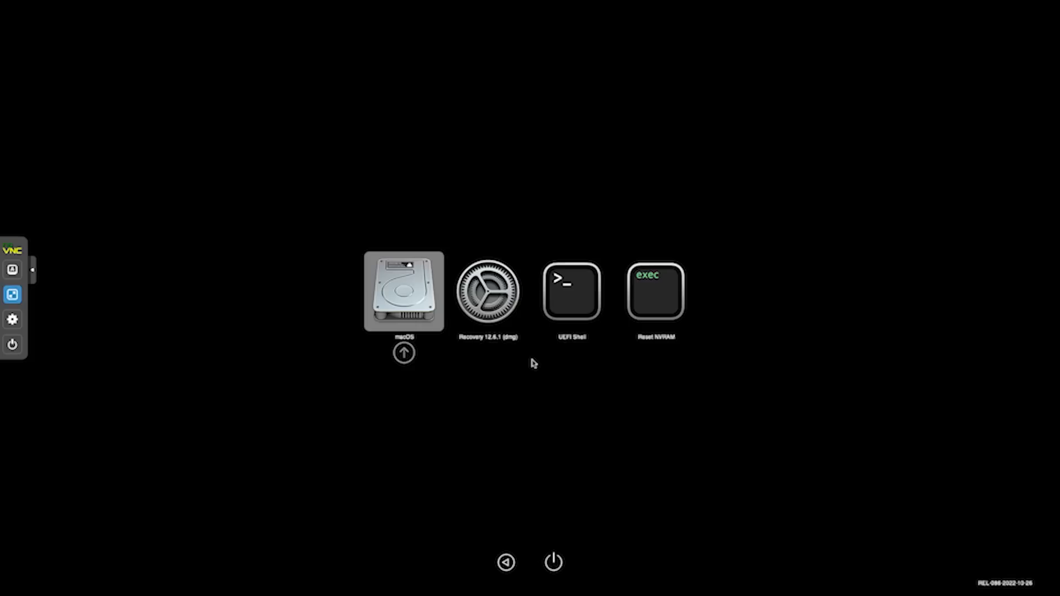
pyautogui.press('Return')
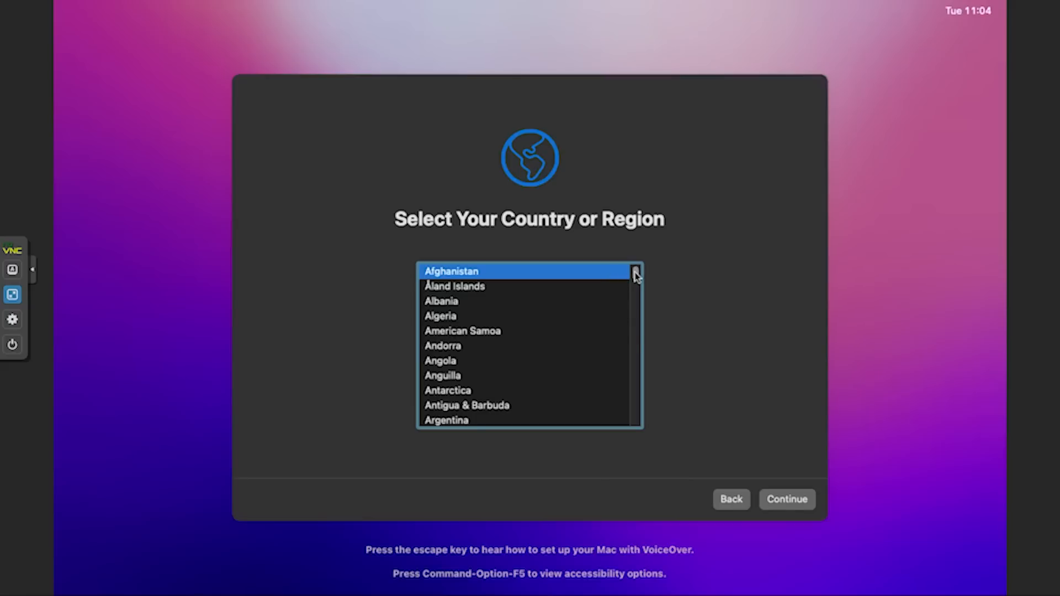
# Drag through the Setup Assistant's country or region list.
pyautogui.moveTo(634, 270); pyautogui.dragTo(639, 421)
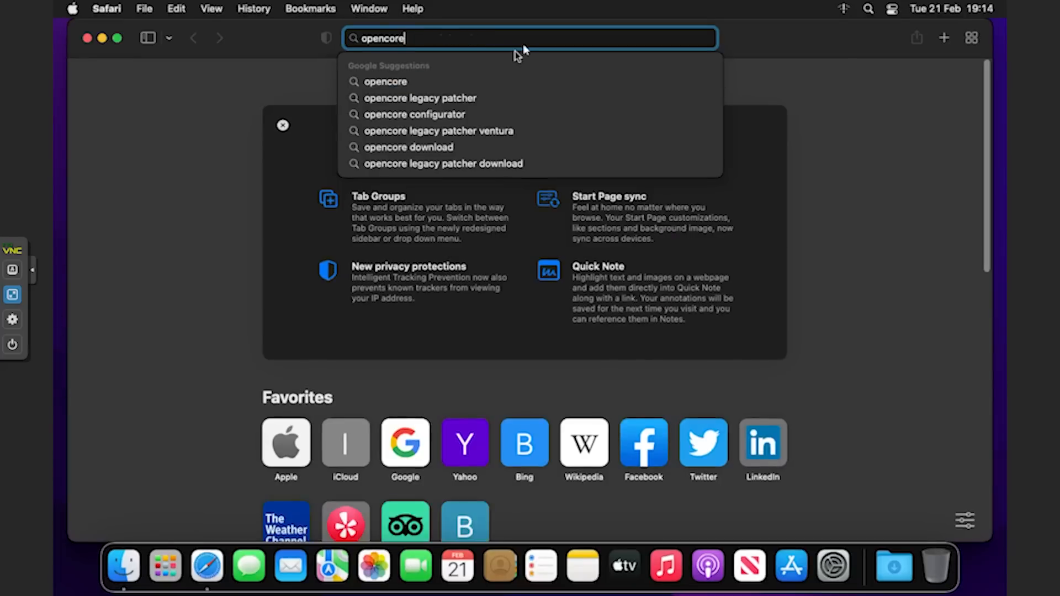
# Load the OpenCore Configurator website in Safari and dismiss its cookie notice.
pyautogui.write('co')
pyautogui.press('Down')
pyautogui.press('Return')
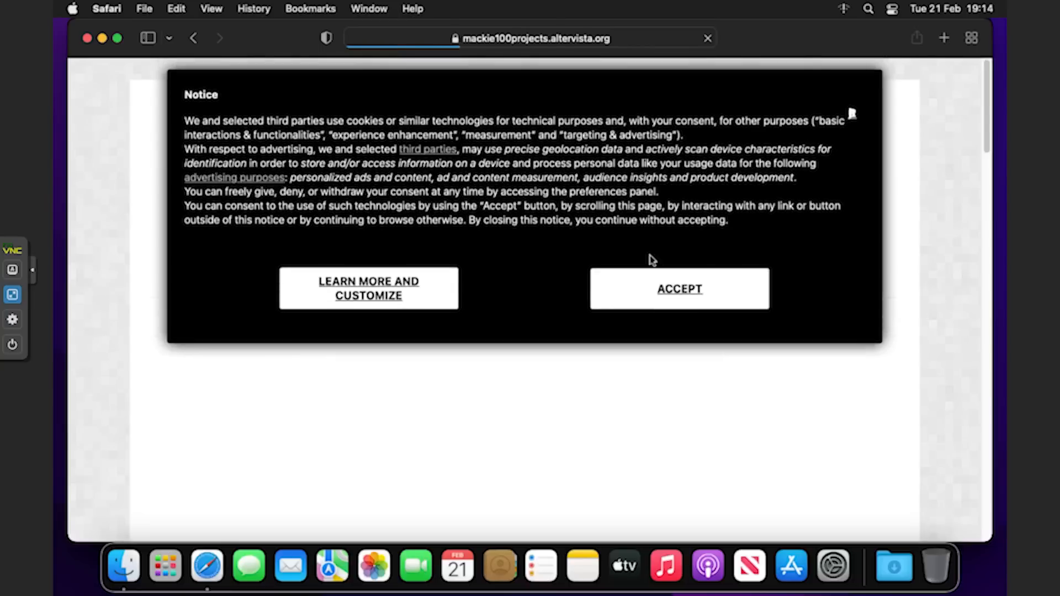
pyautogui.click(686, 302)
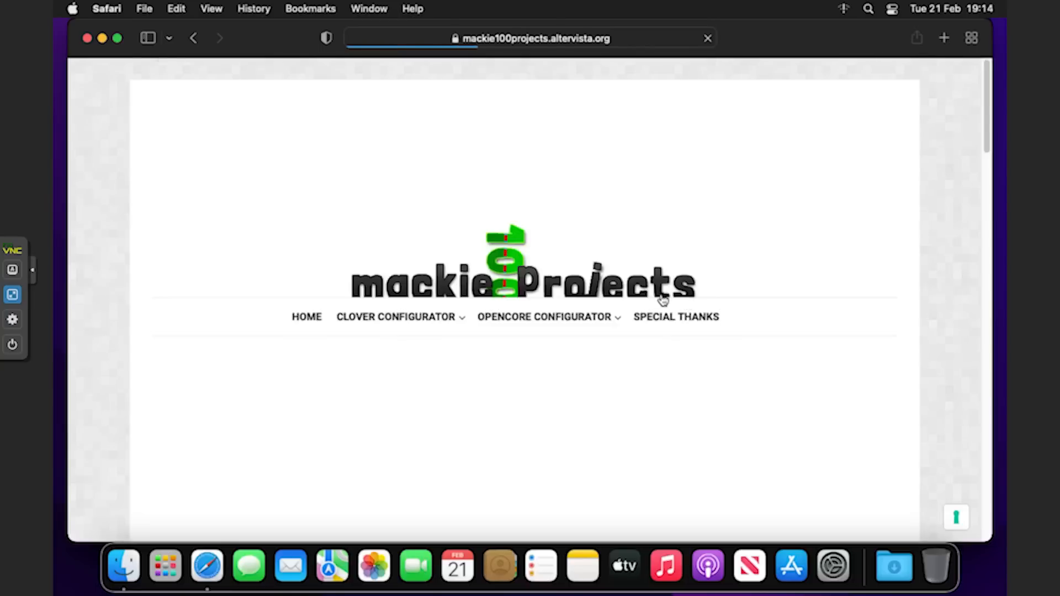
pyautogui.moveTo(596, 320)
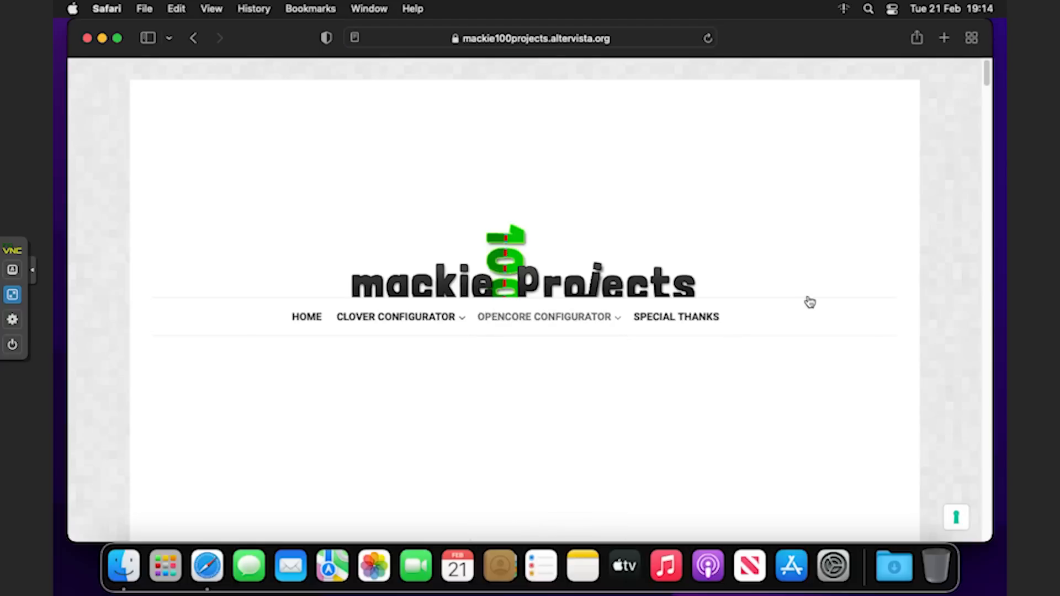
pyautogui.scroll(-10, 807, 300)
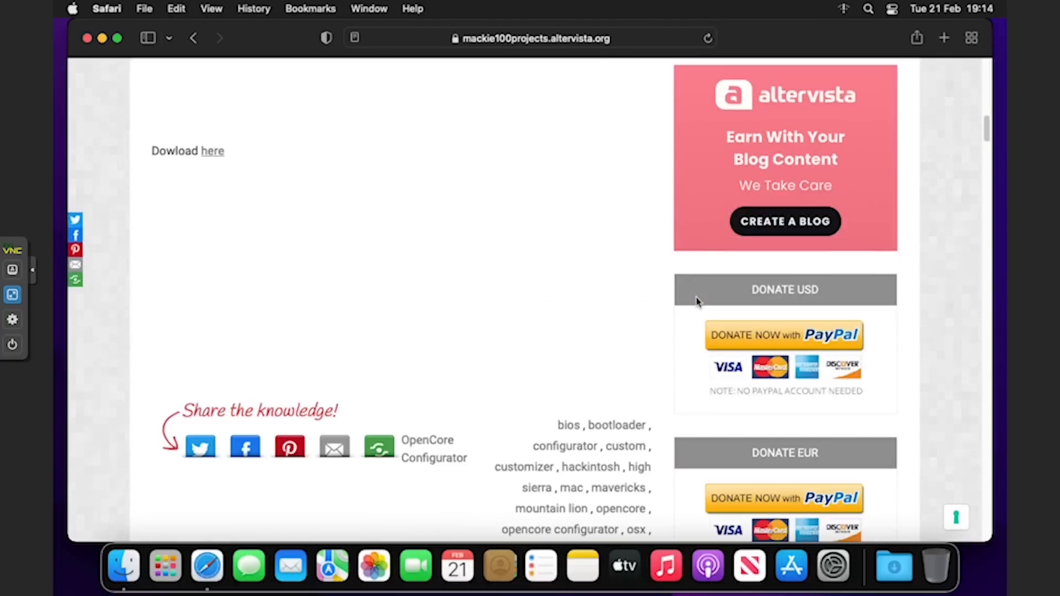
# Download OpenCore Configurator 2.66.1.0 from the download page, allowing downloads from the site.
pyautogui.click(219, 154)
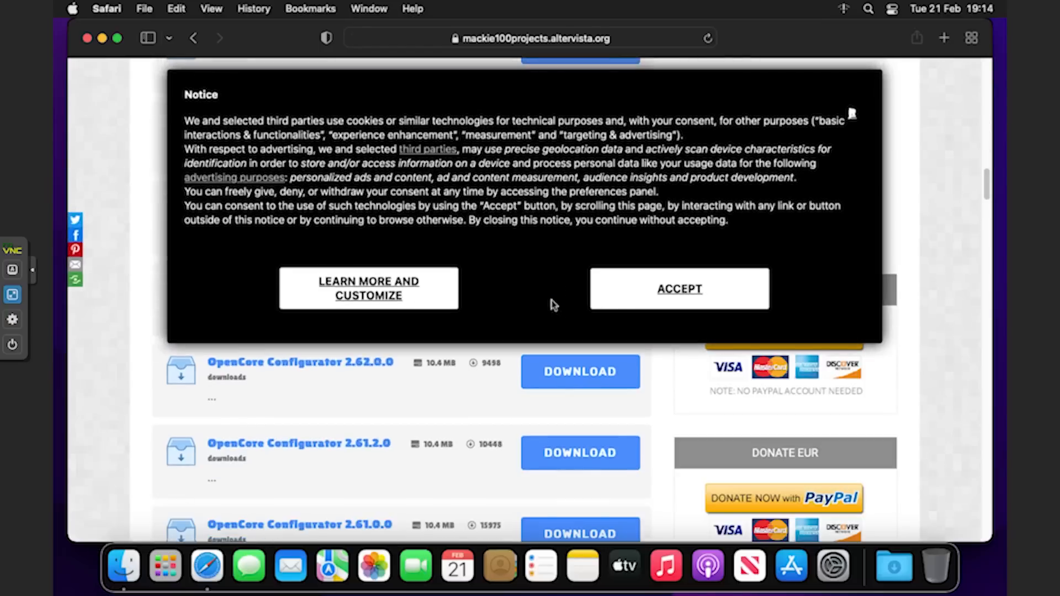
pyautogui.click(677, 289)
pyautogui.scroll(2, 550, 259)
pyautogui.scroll(10, 554, 232)
pyautogui.scroll(-3, 553, 238)
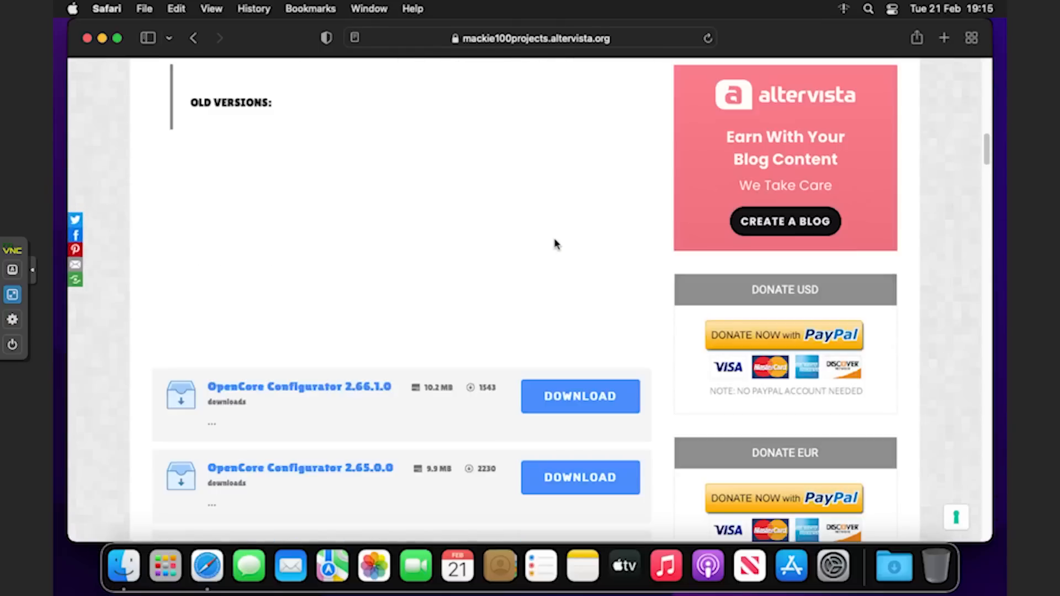
pyautogui.click(559, 398)
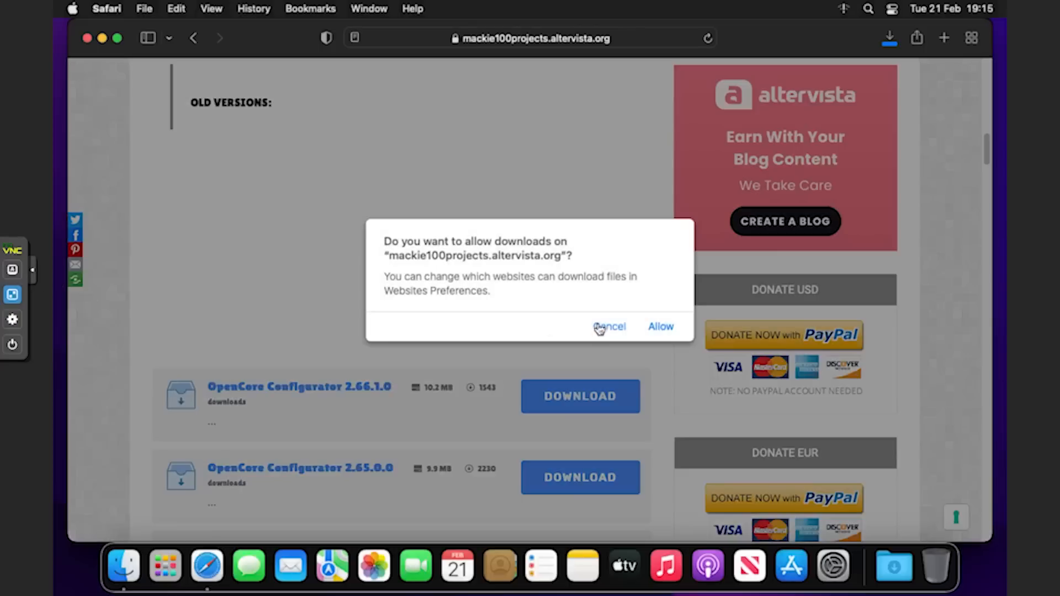
pyautogui.click(658, 328)
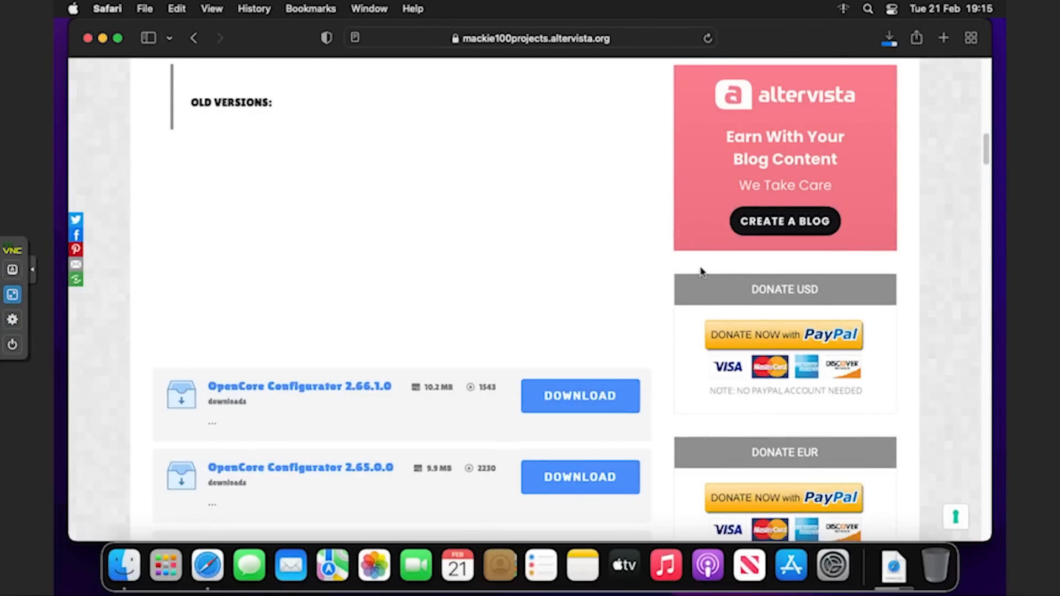
# Reveal the downloaded OpenCore Configurator app in Finder from Safari's downloads list.
pyautogui.click(886, 42)
pyautogui.rightClick(834, 113)
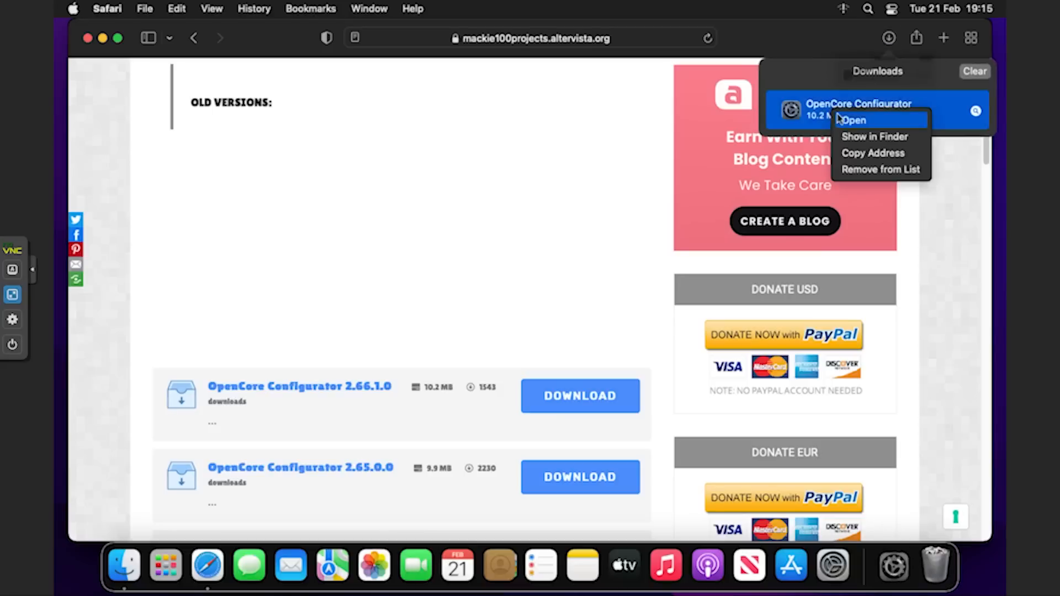
pyautogui.click(975, 112)
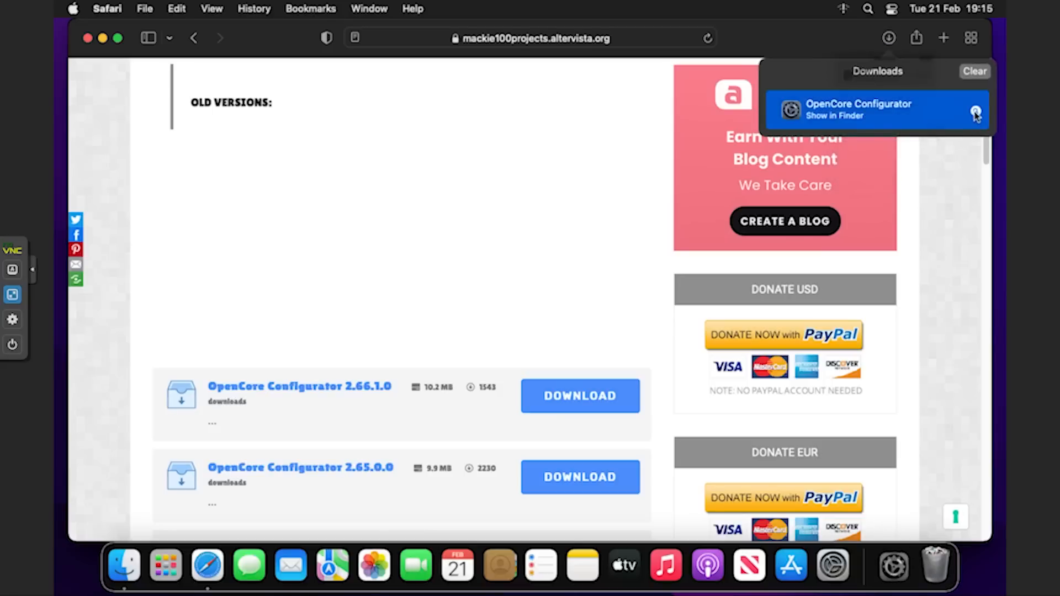
pyautogui.click(976, 112)
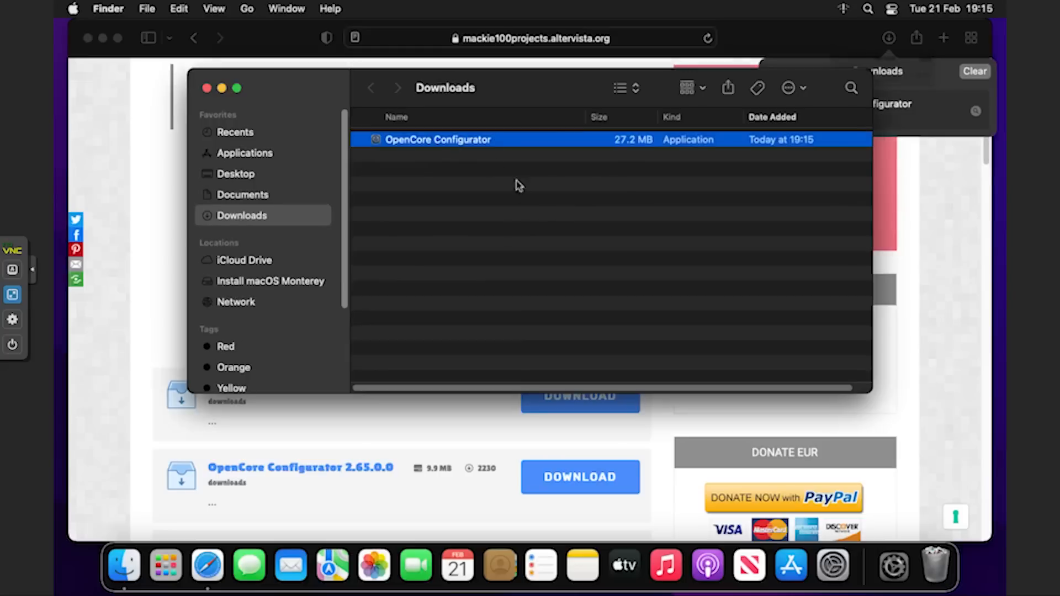
# Open OpenCore Configurator past the unverified-developer warning and bring up Tools > Mount EFI.
pyautogui.rightClick(443, 144)
pyautogui.click(460, 148)
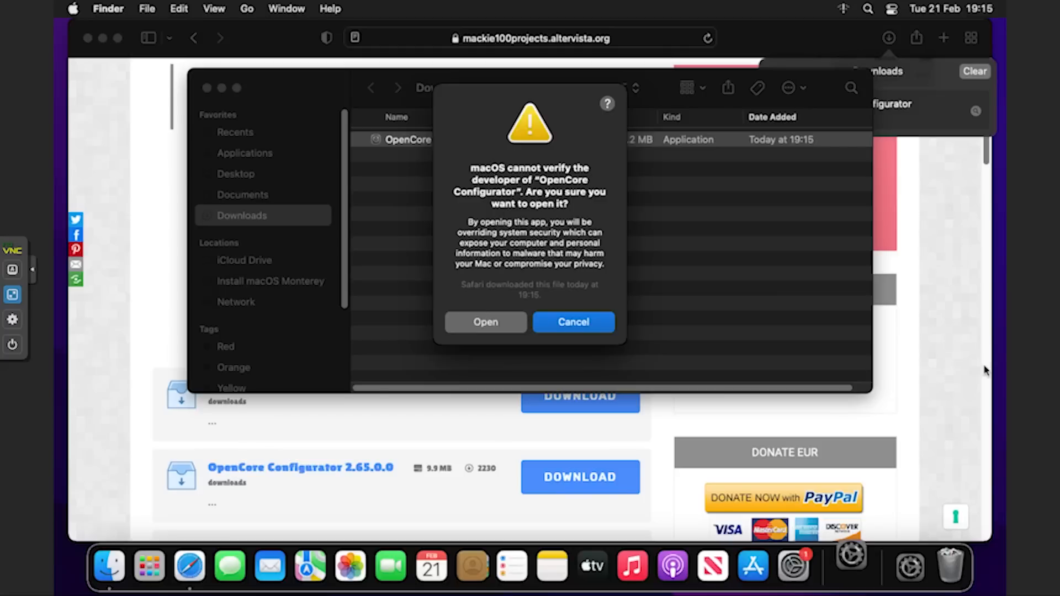
pyautogui.click(495, 322)
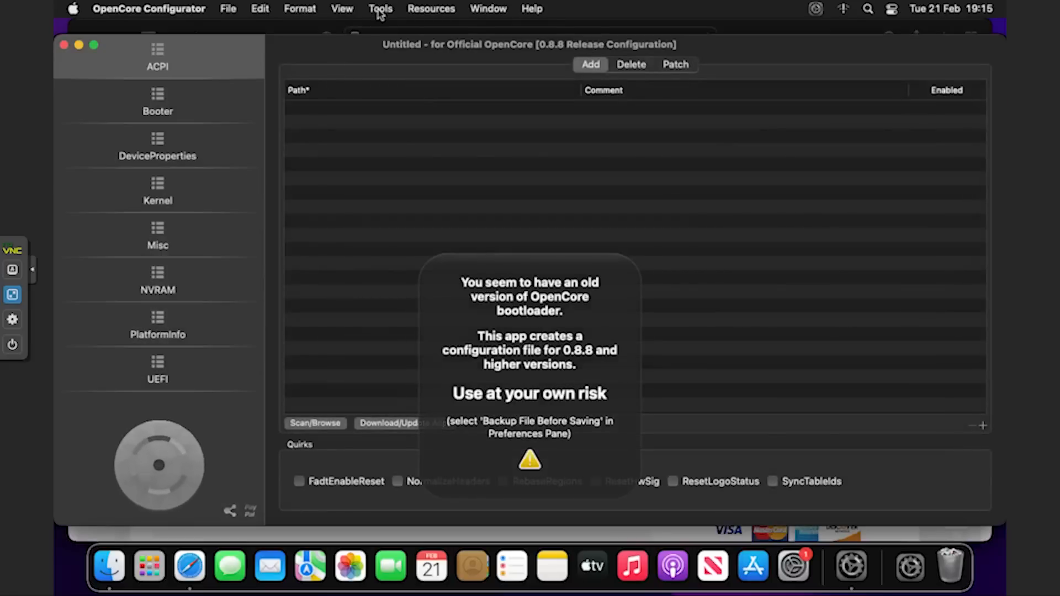
pyautogui.click(380, 16)
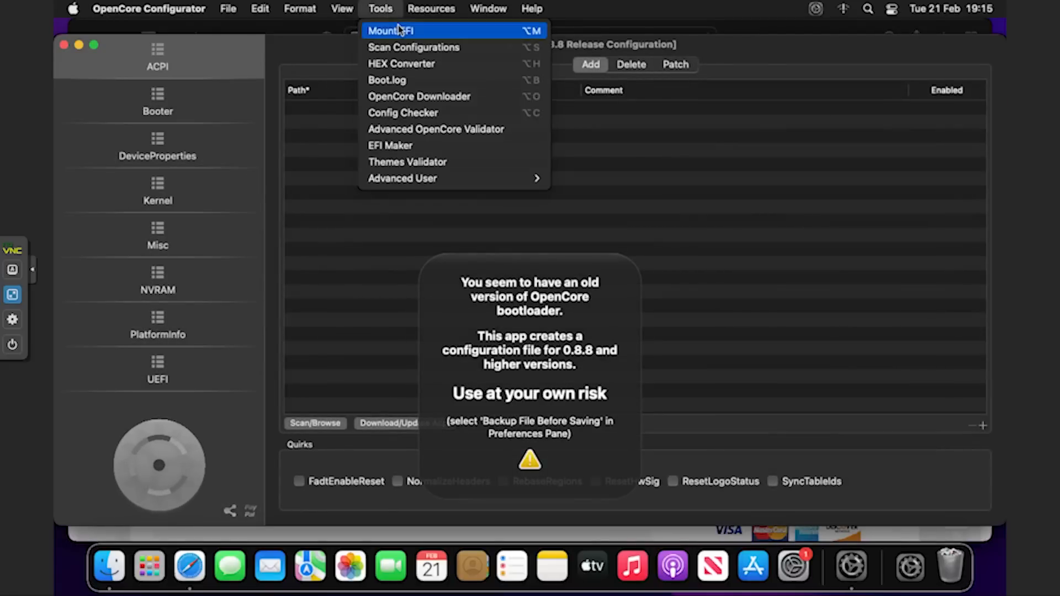
pyautogui.click(399, 28)
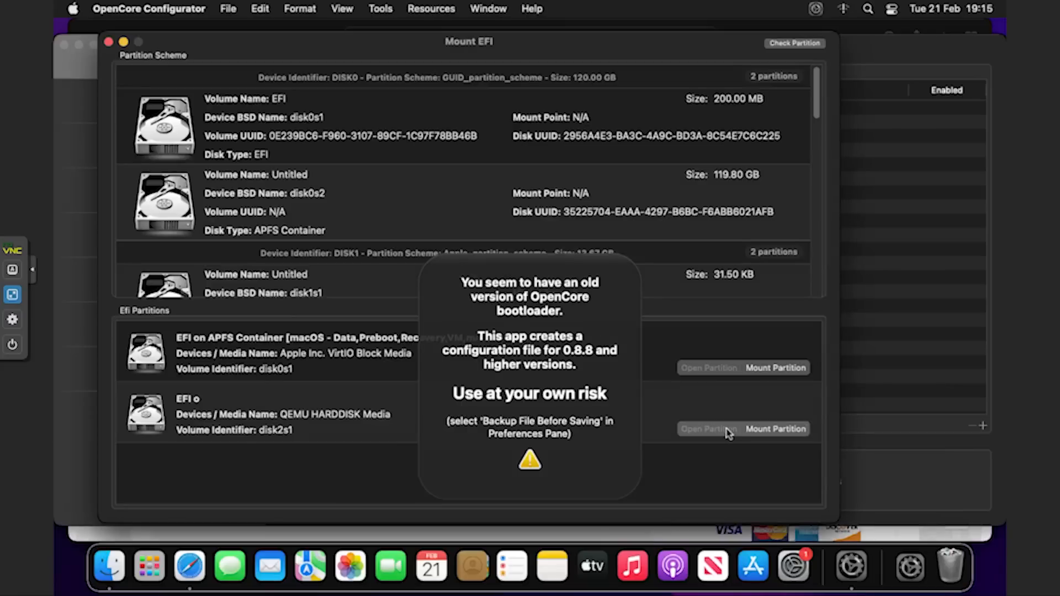
# Mount the QEMU hard disk's EFI partition (disk2s1) with the admin password and open it.
pyautogui.click(766, 430)
pyautogui.write('••••••••')
pyautogui.press('Return')
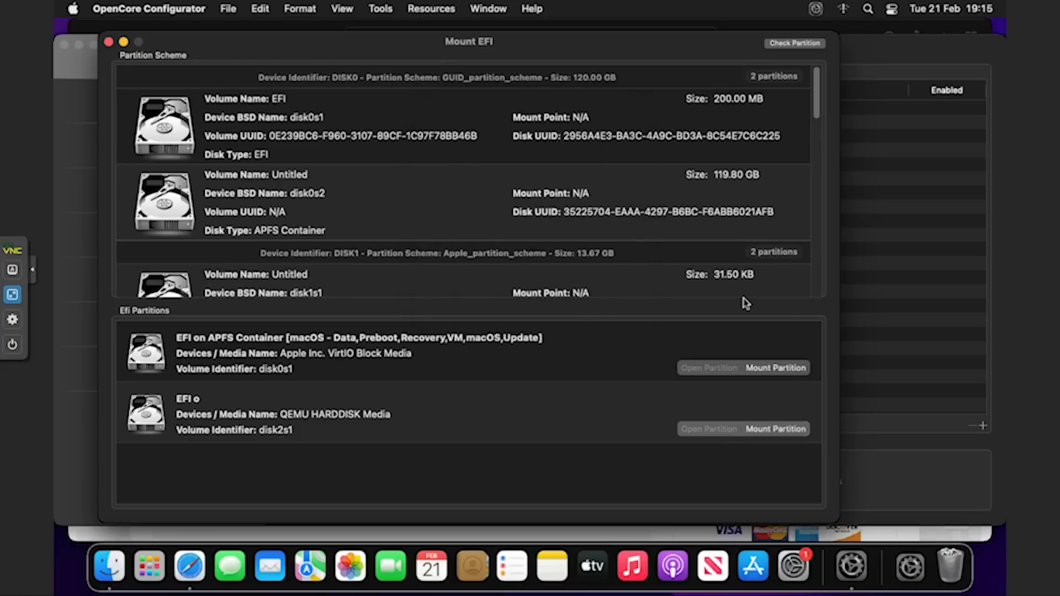
pyautogui.click(709, 430)
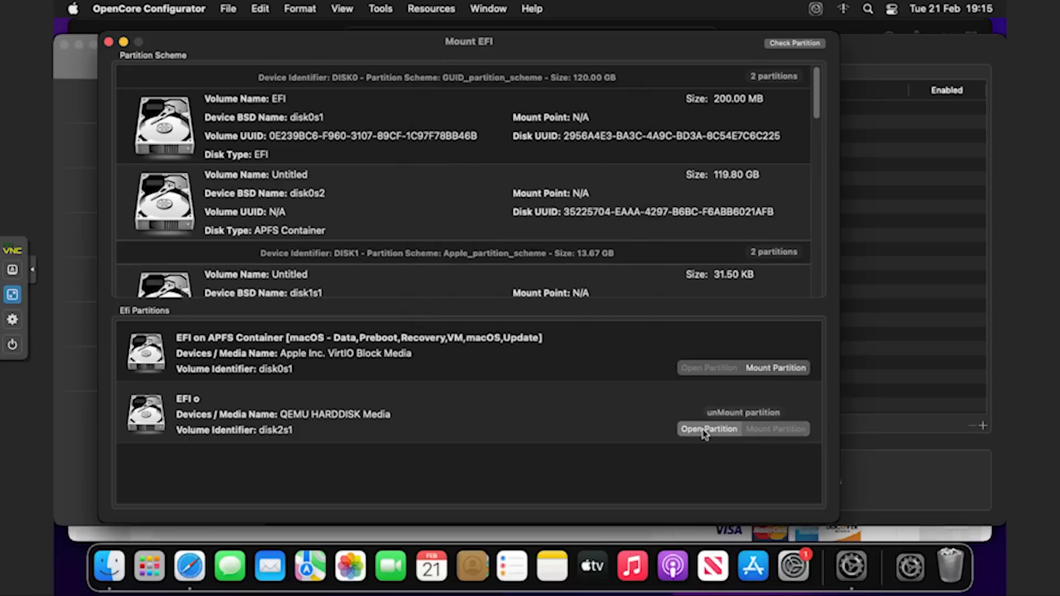
# Copy the EFI folder to the Desktop, then mount the VirtIO disk's EFI partition (disk0s1).
pyautogui.click(432, 159)
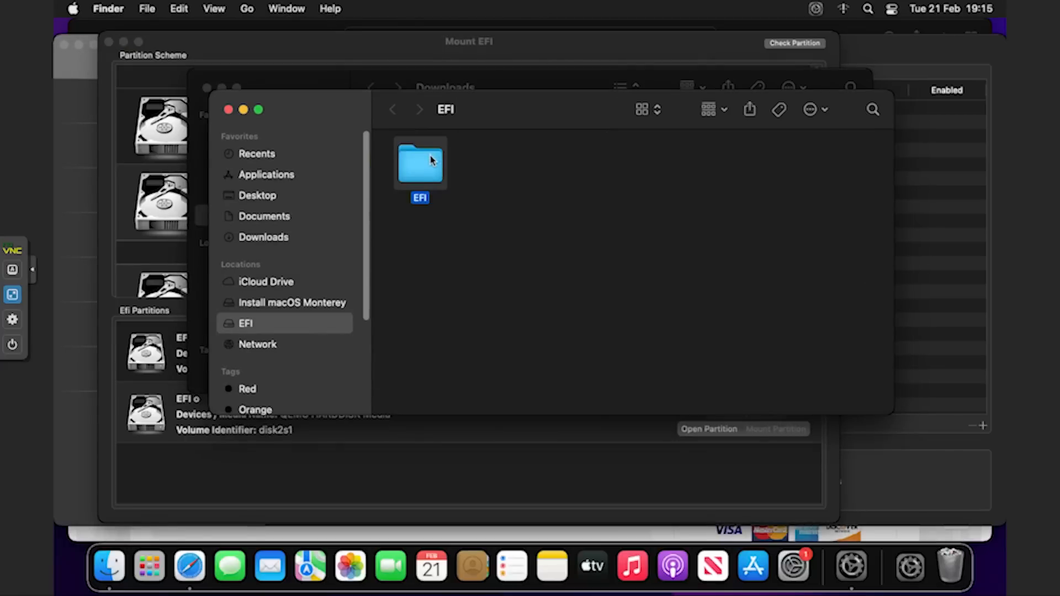
pyautogui.rightClick(432, 160)
pyautogui.click(473, 317)
pyautogui.click(308, 190)
pyautogui.rightClick(523, 262)
pyautogui.click(548, 309)
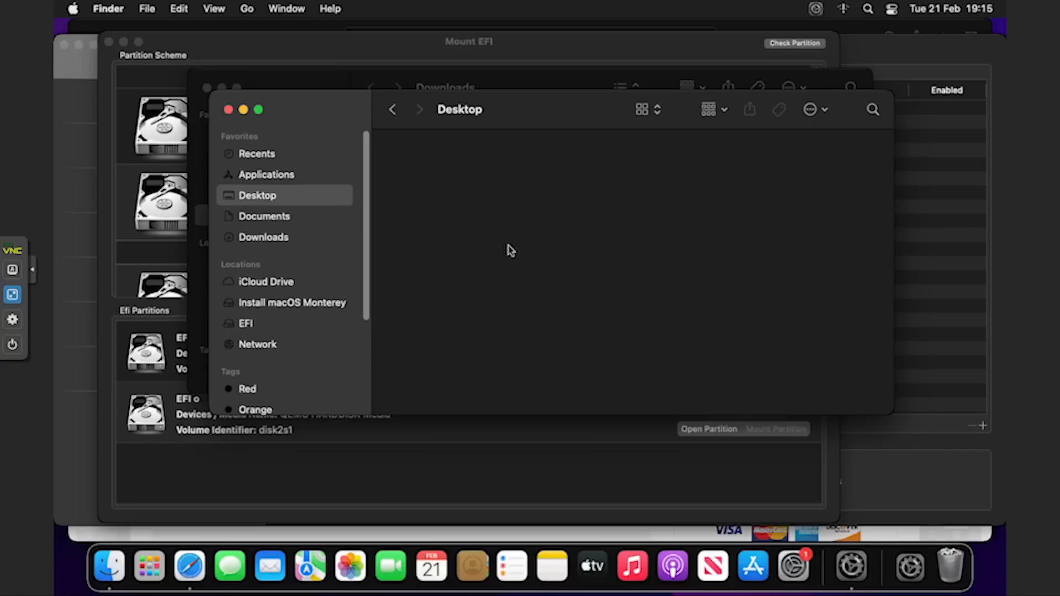
pyautogui.rightClick(500, 232)
pyautogui.click(541, 263)
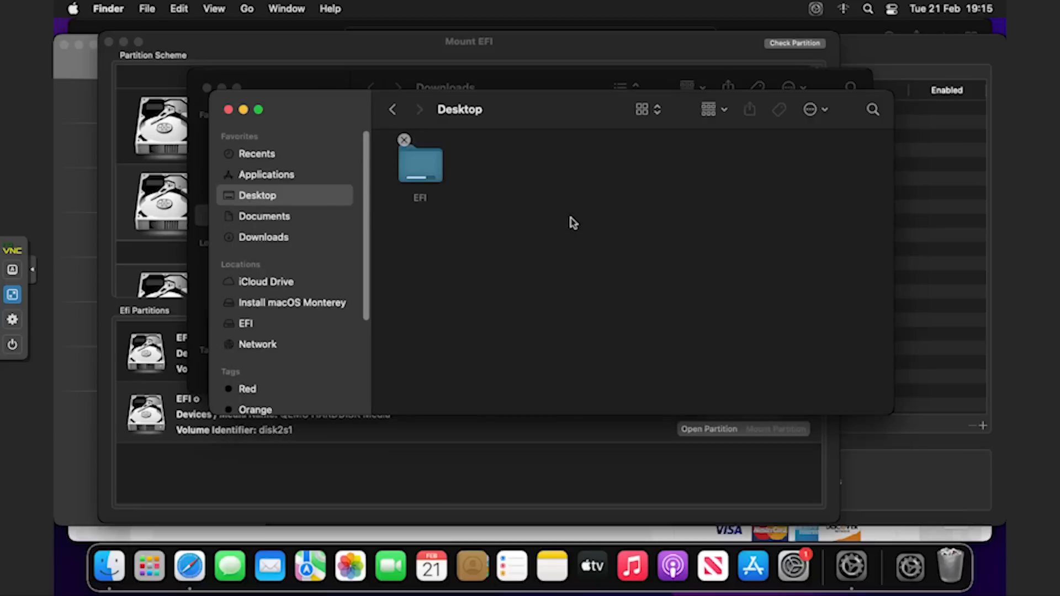
pyautogui.click(610, 434)
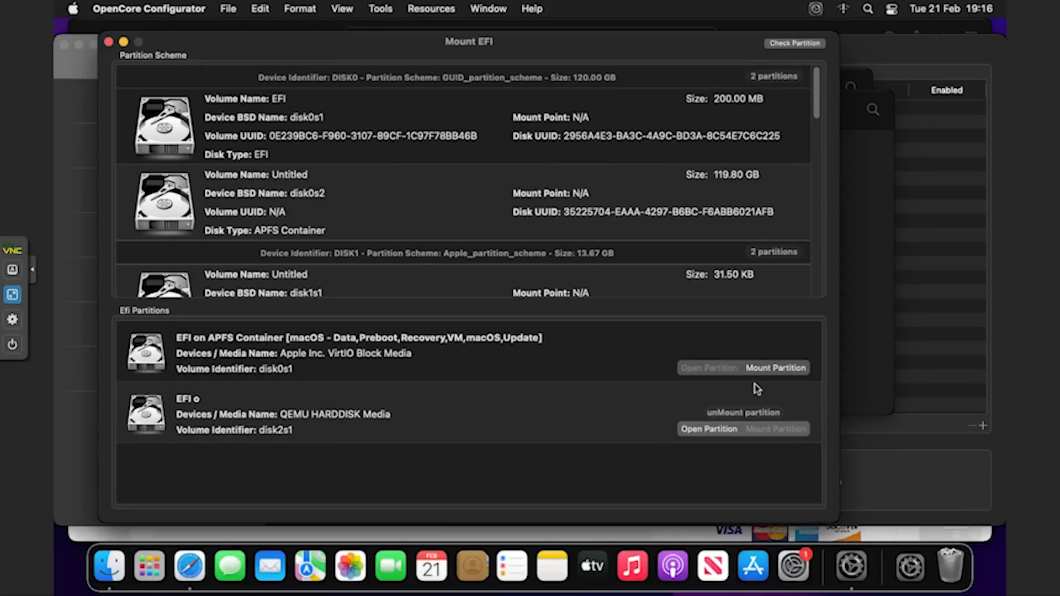
pyautogui.click(757, 363)
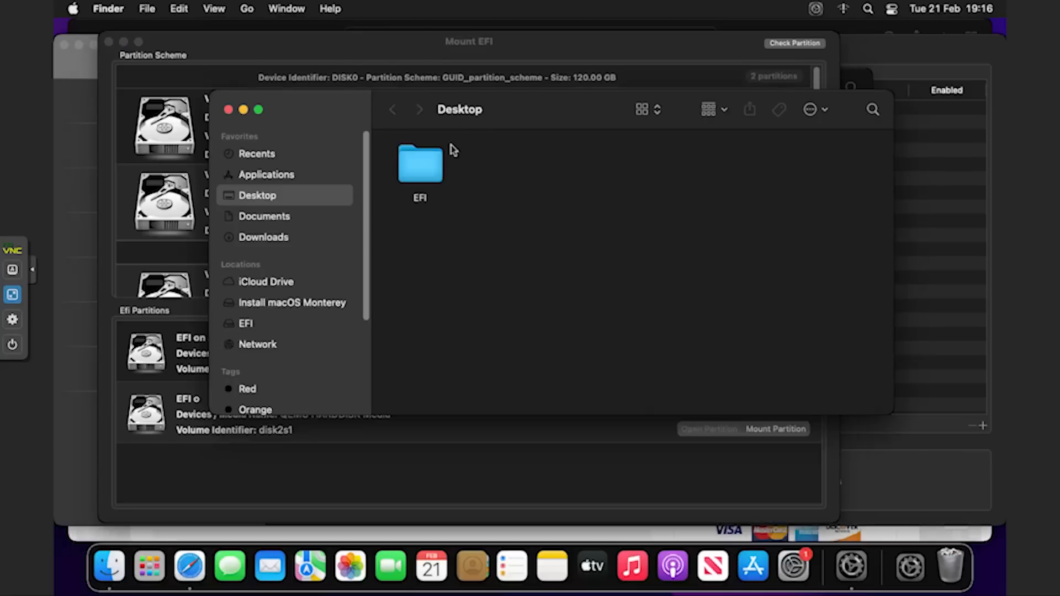
# Copy the Desktop EFI folder into the newly mounted VirtIO EFI partition.
pyautogui.rightClick(420, 160)
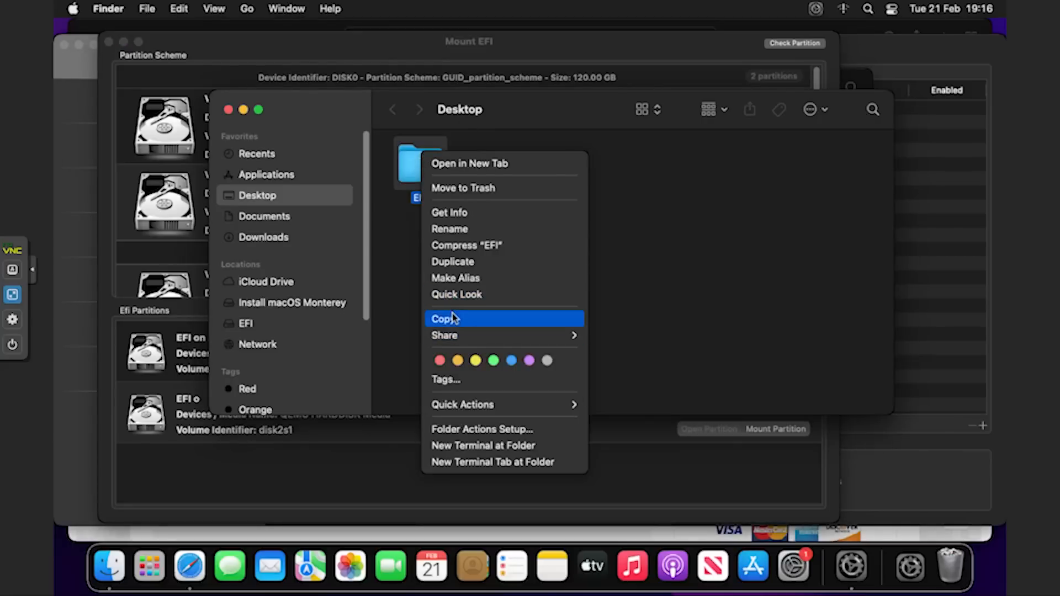
pyautogui.click(451, 319)
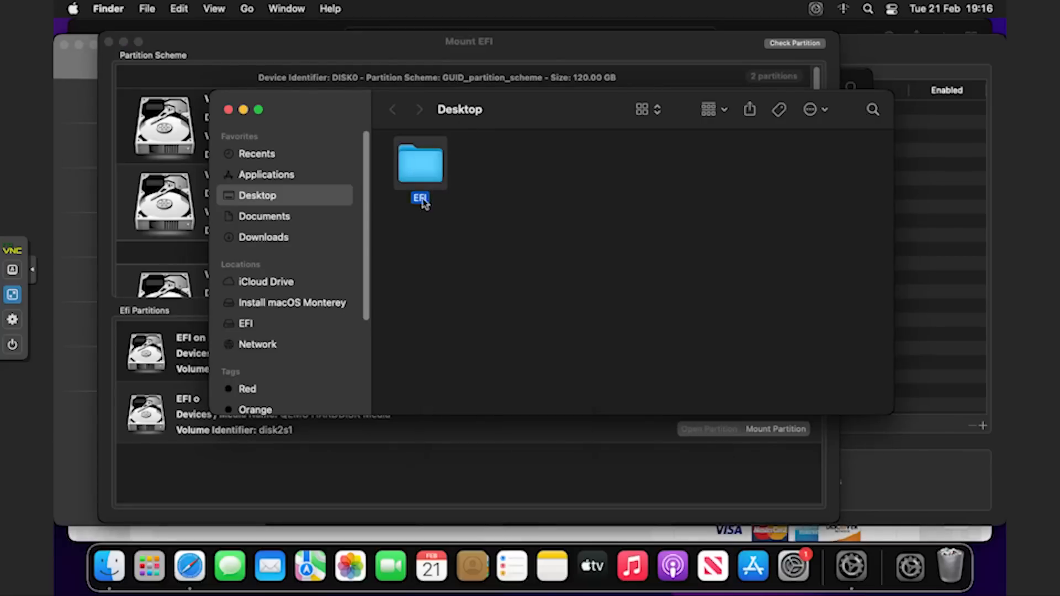
pyautogui.click(851, 566)
pyautogui.click(688, 368)
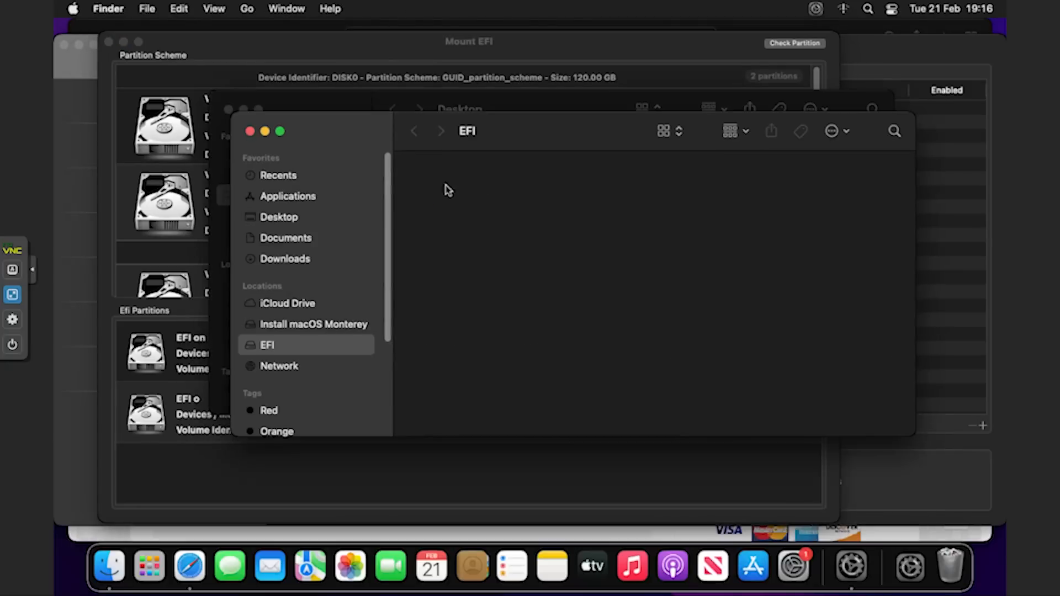
pyautogui.rightClick(454, 176)
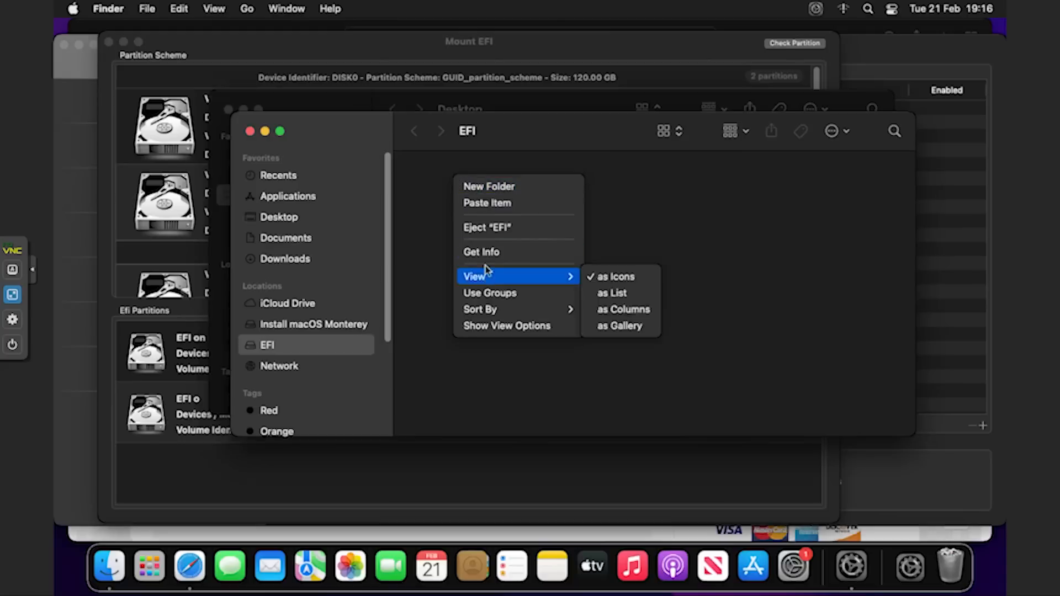
pyautogui.click(491, 204)
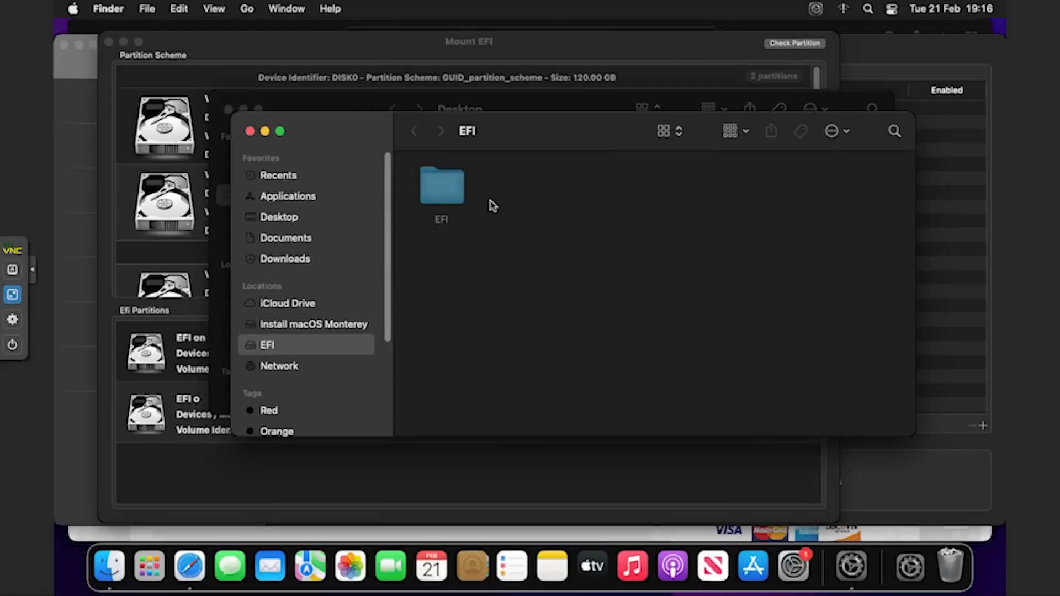
# Open EFI/OC/config.plist from the EFI partition in OpenCore Configurator.
pyautogui.click(445, 197)
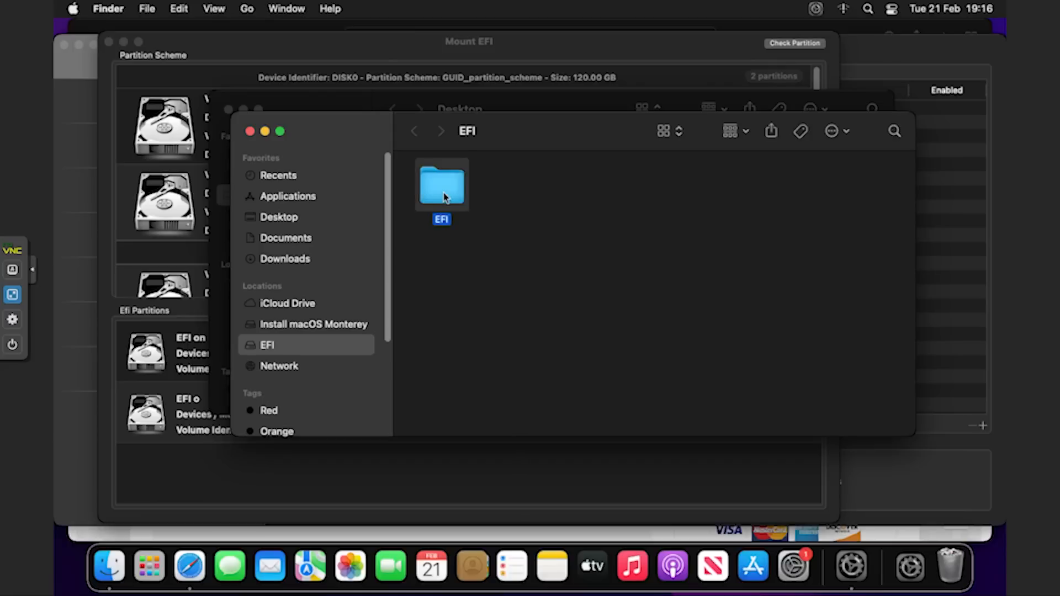
pyautogui.doubleClick(445, 198)
pyautogui.doubleClick(602, 188)
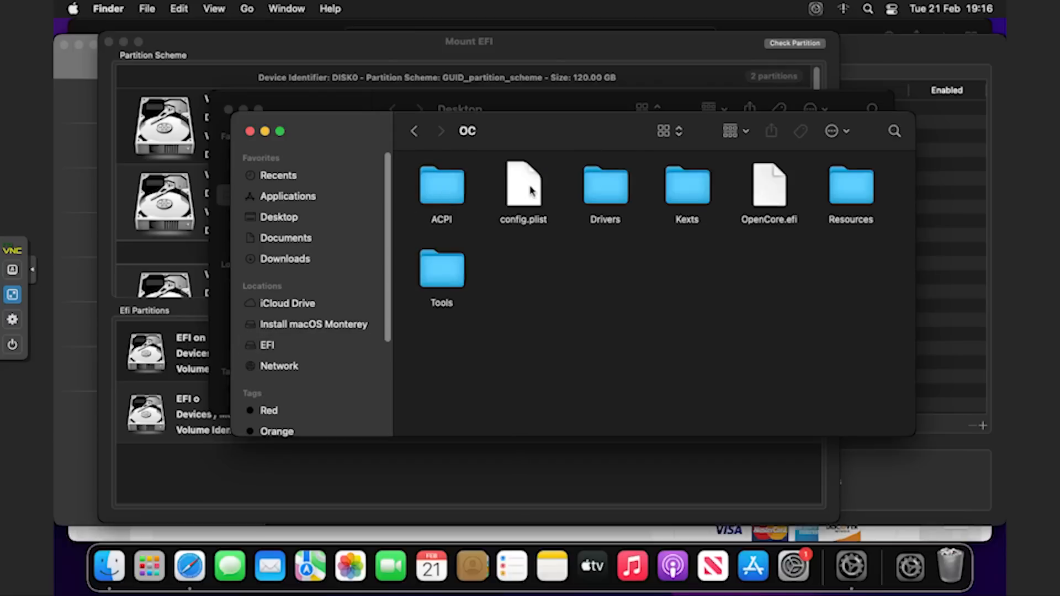
pyautogui.doubleClick(529, 190)
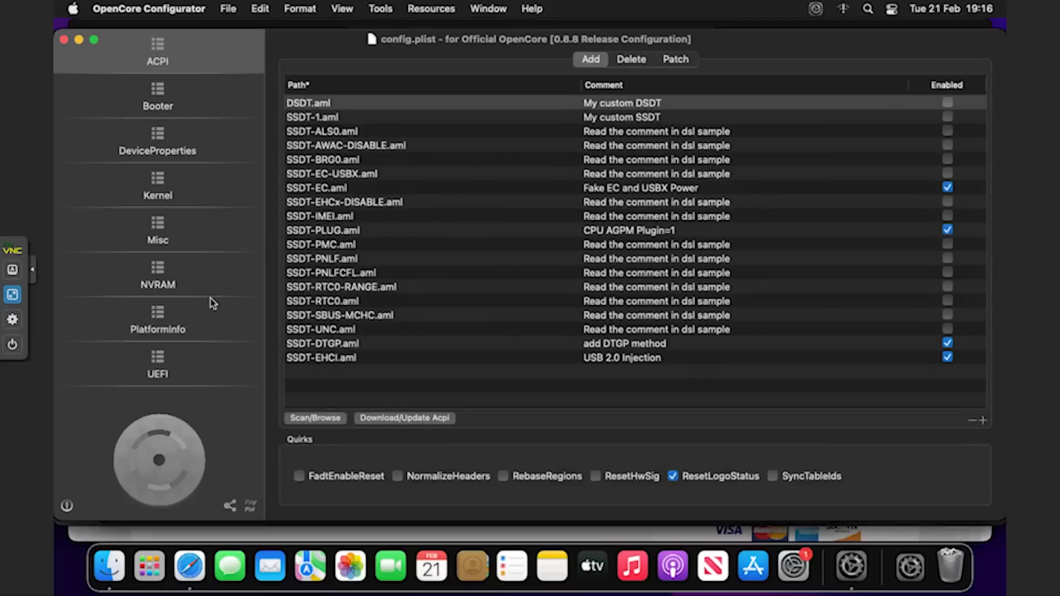
# Uncheck Show Picker in Misc > Boot.
pyautogui.click(157, 230)
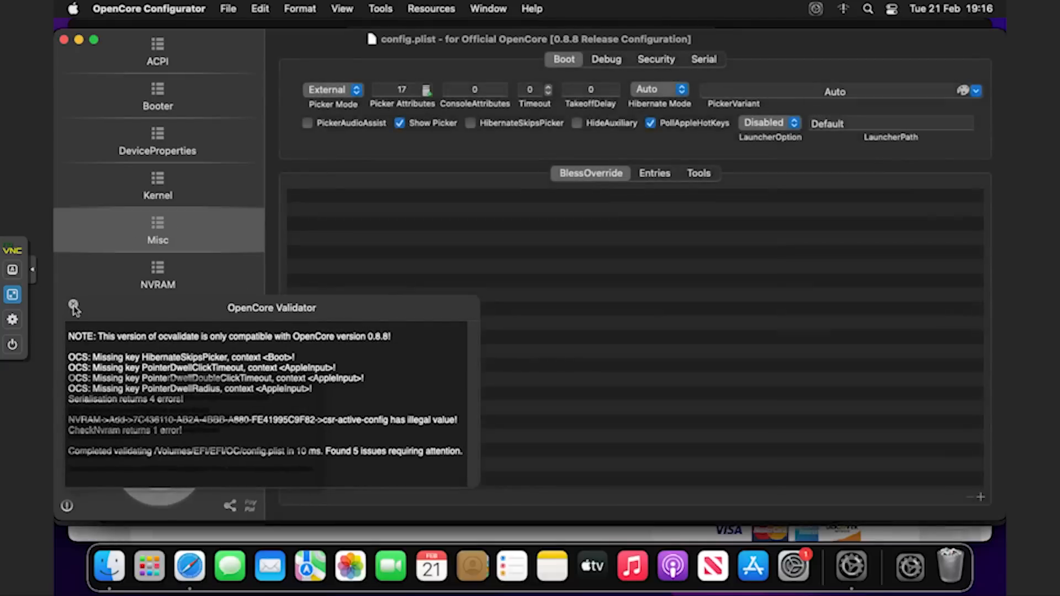
pyautogui.click(74, 306)
pyautogui.click(399, 123)
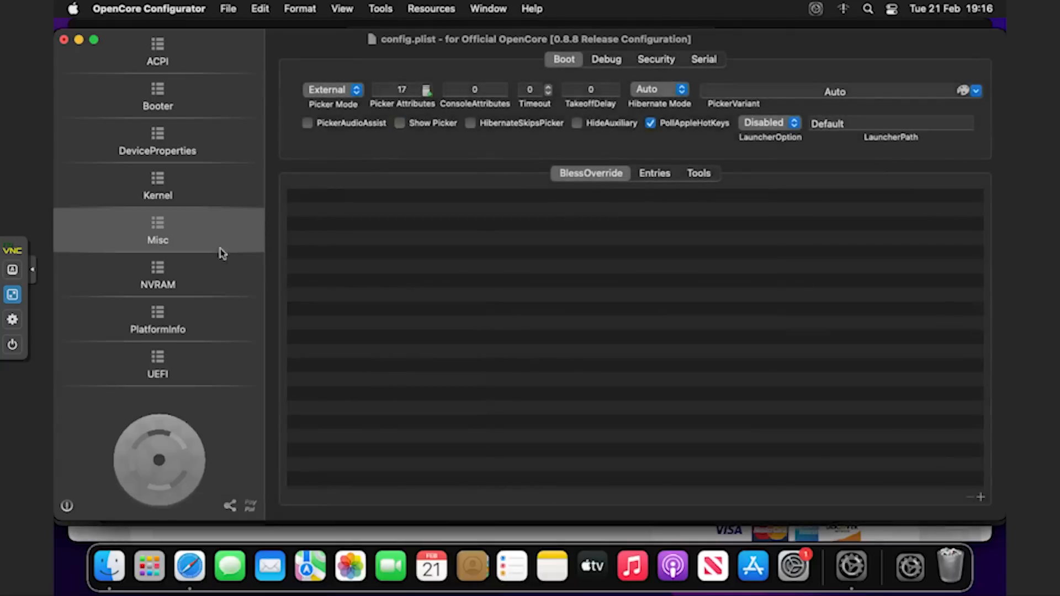
# Set the PlatformInfo SMBIOS model to iMacPro1,1 and save config.plist.
pyautogui.click(171, 318)
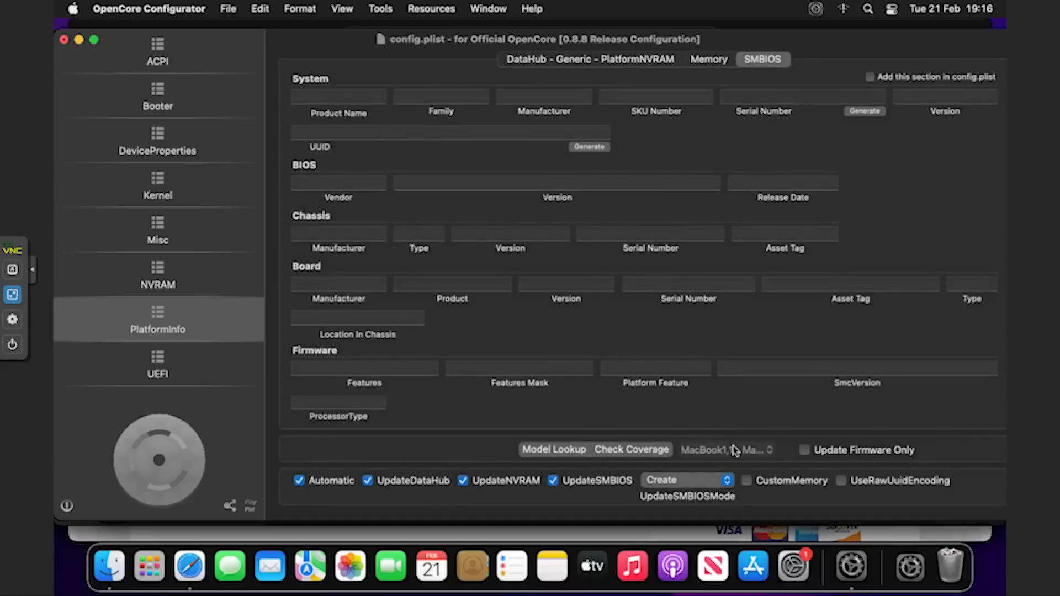
pyautogui.click(727, 456)
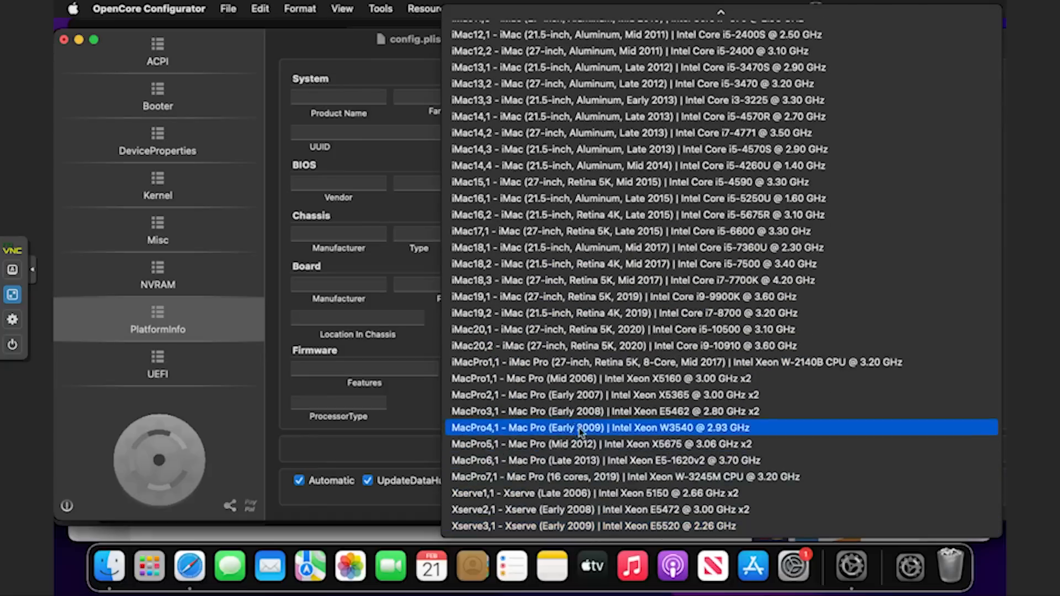
pyautogui.click(515, 364)
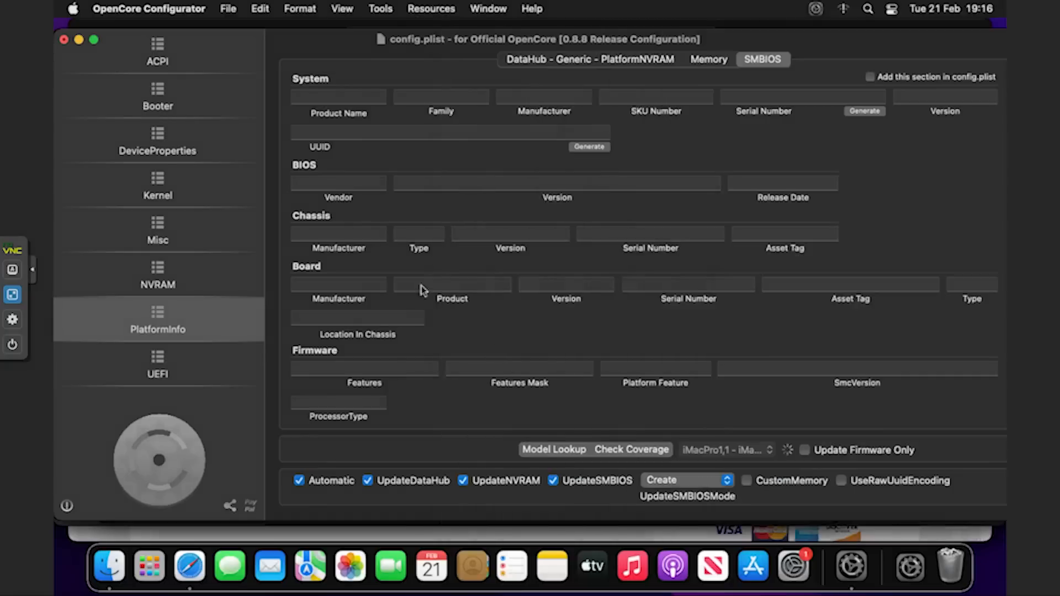
pyautogui.click(229, 9)
pyautogui.click(238, 105)
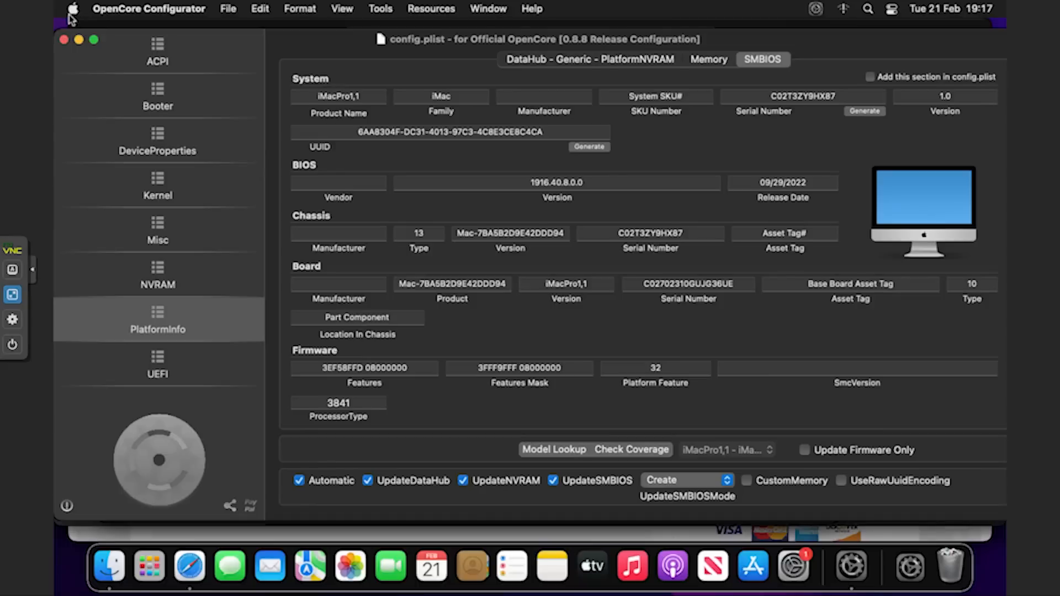
pyautogui.click(73, 9)
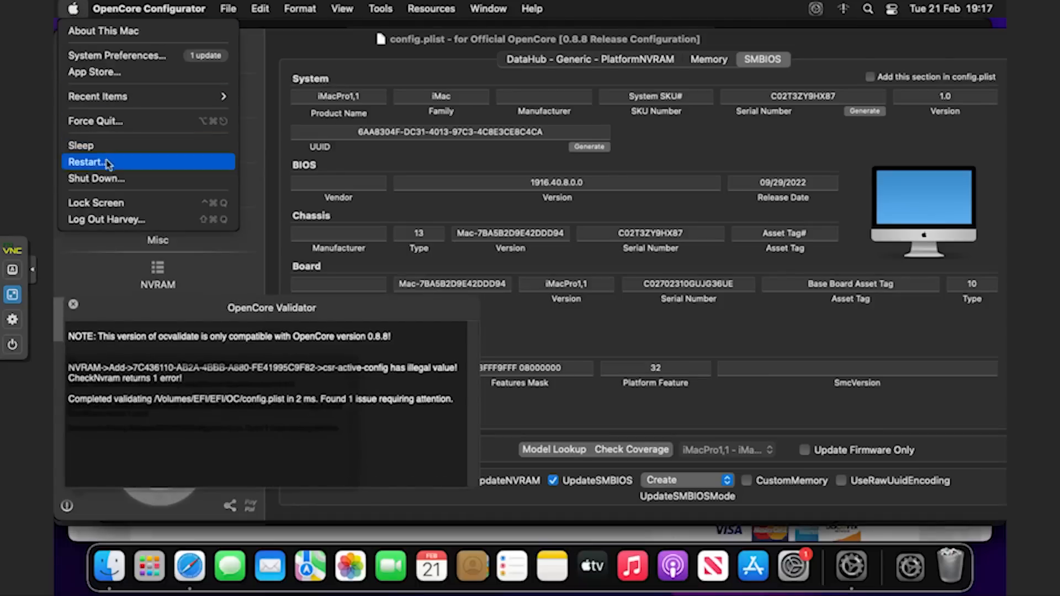
# Shut down macOS with 'Reopen windows when logging back in' unchecked.
pyautogui.click(110, 178)
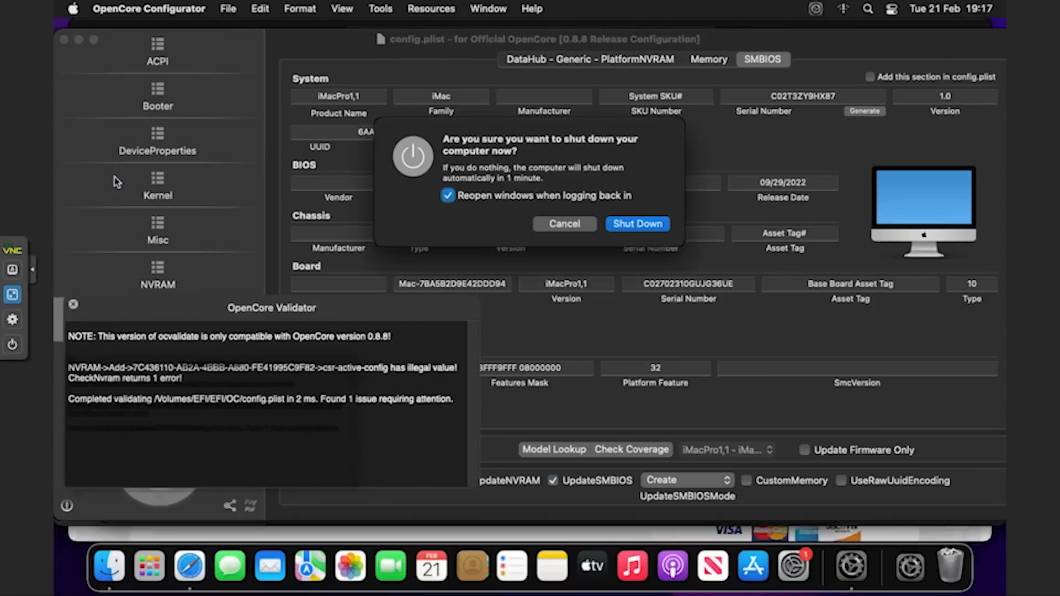
pyautogui.click(488, 196)
pyautogui.click(622, 225)
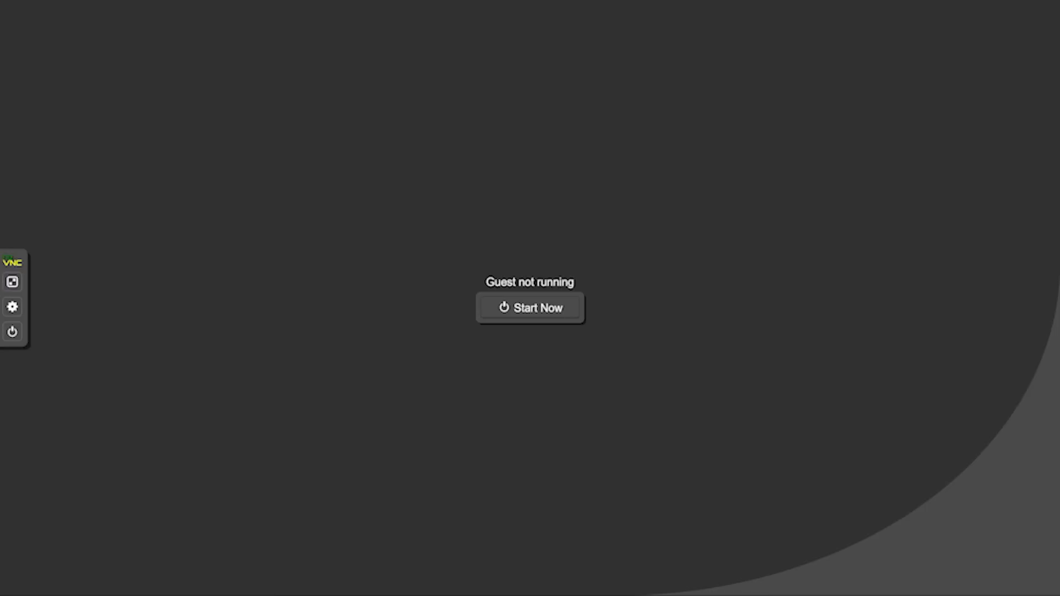
# Detach Hard Disk ide0 and the ide2 OpenCore ISO from VM 1000's hardware.
pyautogui.click(21, 290)
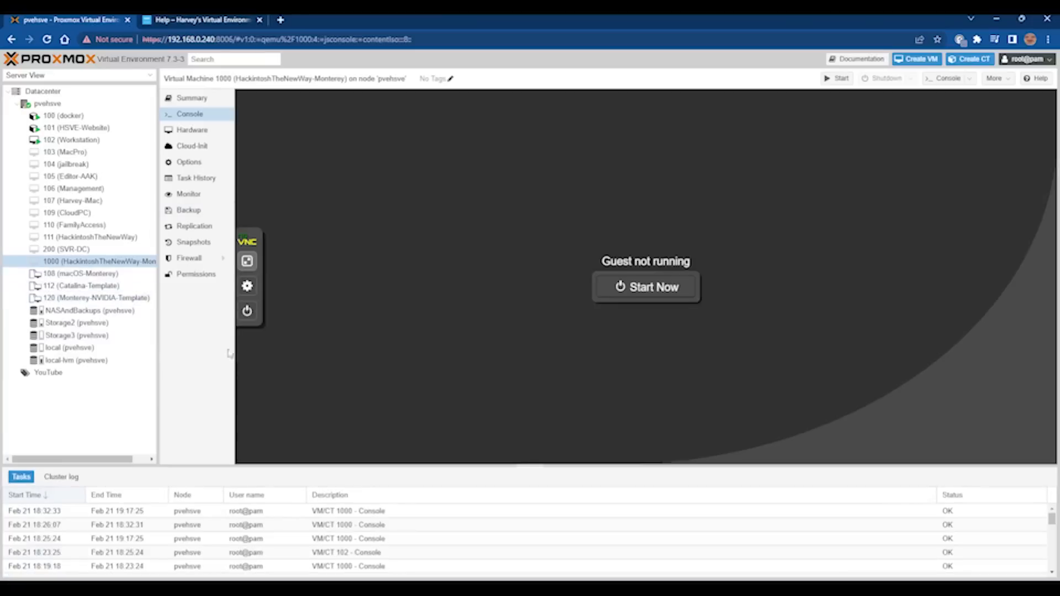
pyautogui.click(213, 131)
pyautogui.click(309, 201)
pyautogui.click(291, 98)
pyautogui.click(504, 337)
pyautogui.click(287, 200)
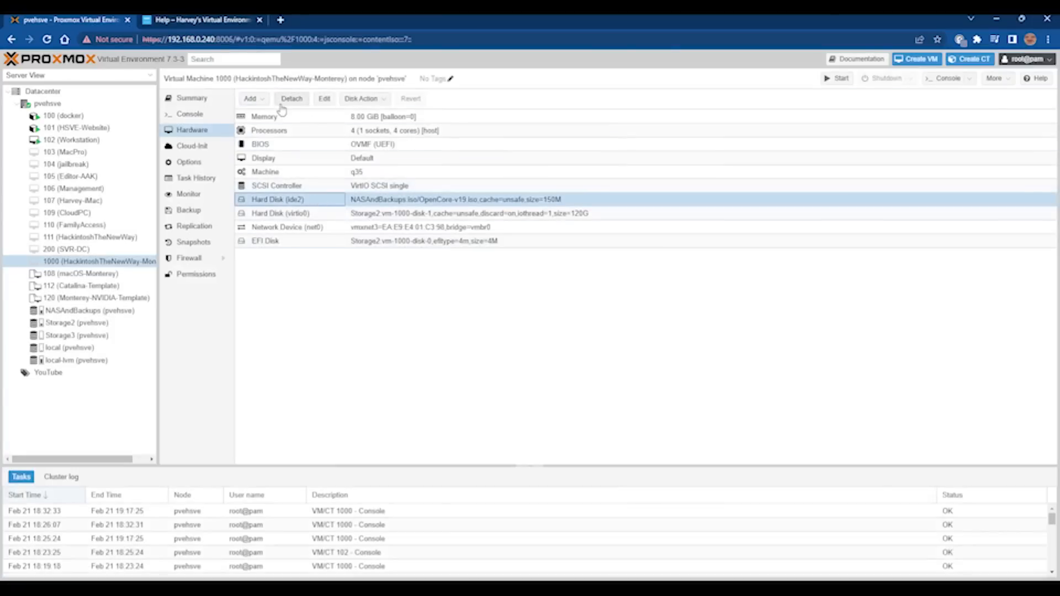
pyautogui.click(282, 99)
pyautogui.click(505, 337)
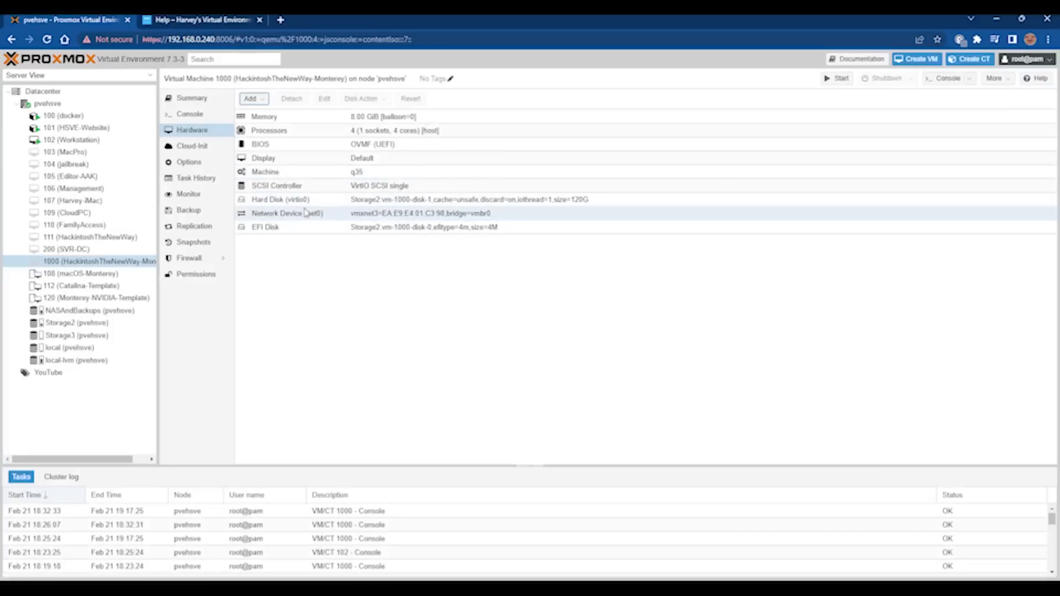
# Start VM 1000 from its console and view it full screen.
pyautogui.click(202, 115)
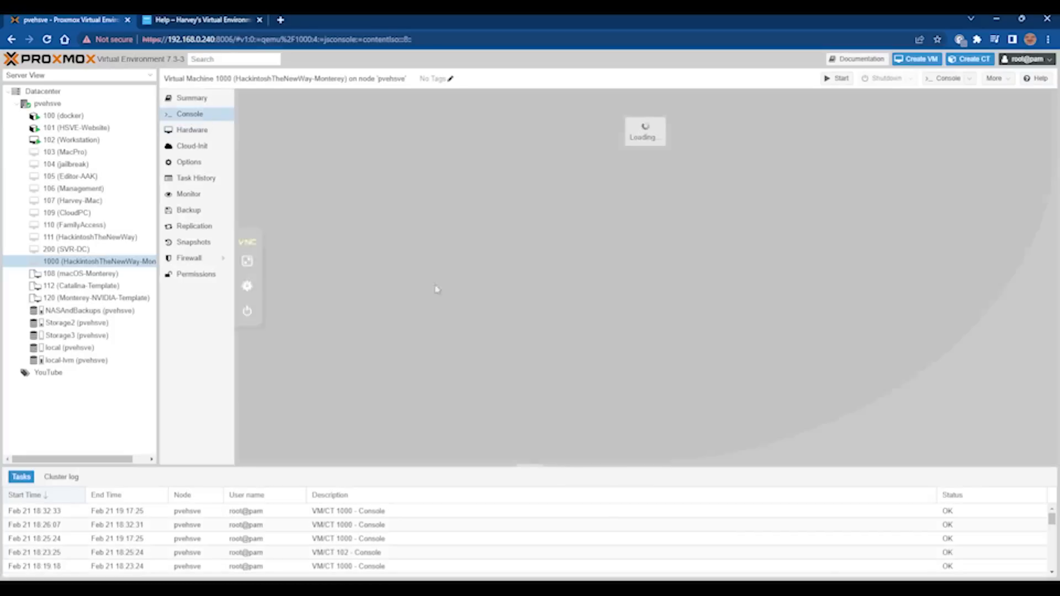
pyautogui.click(613, 287)
pyautogui.click(246, 260)
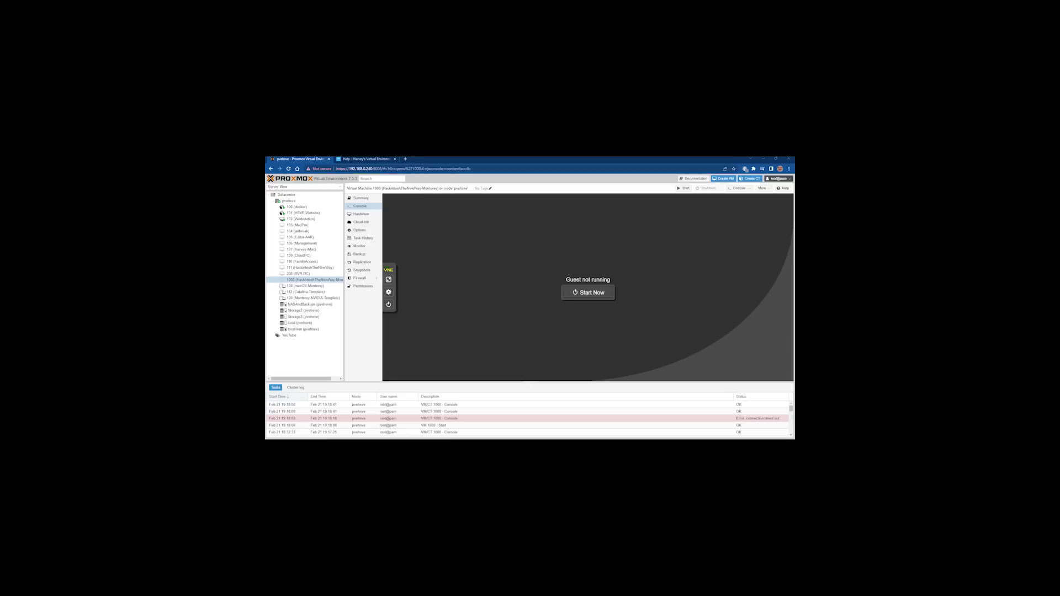
# Add PCI device 0000:01:00.0 (NVIDIA GK208) with All Functions to VM 1000, then open pvehsve's Shell.
pyautogui.click(365, 215)
pyautogui.click(391, 199)
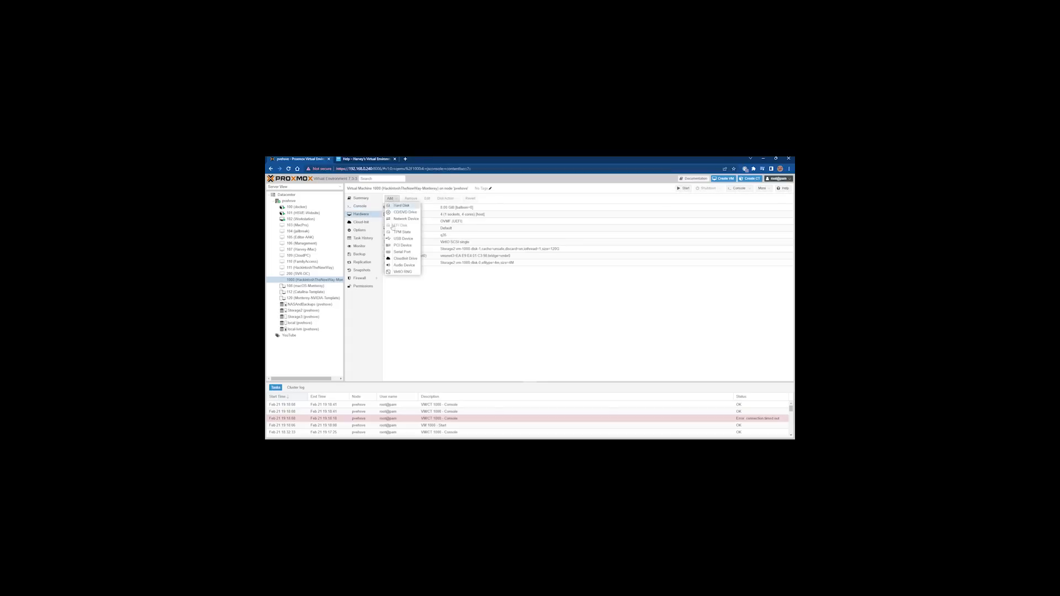
pyautogui.click(394, 248)
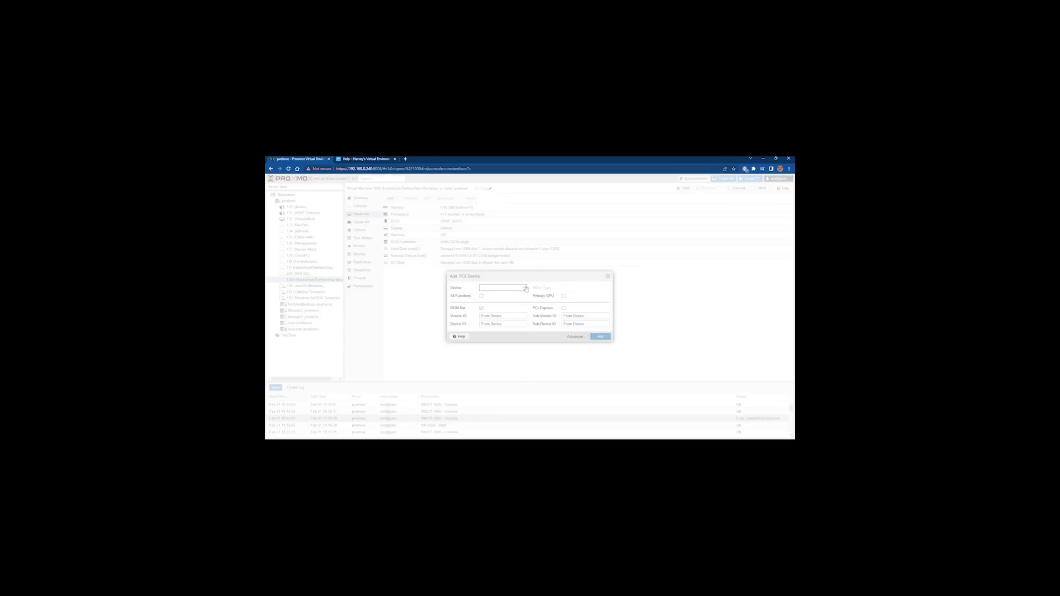
pyautogui.click(526, 289)
pyautogui.scroll(-3, 506, 342)
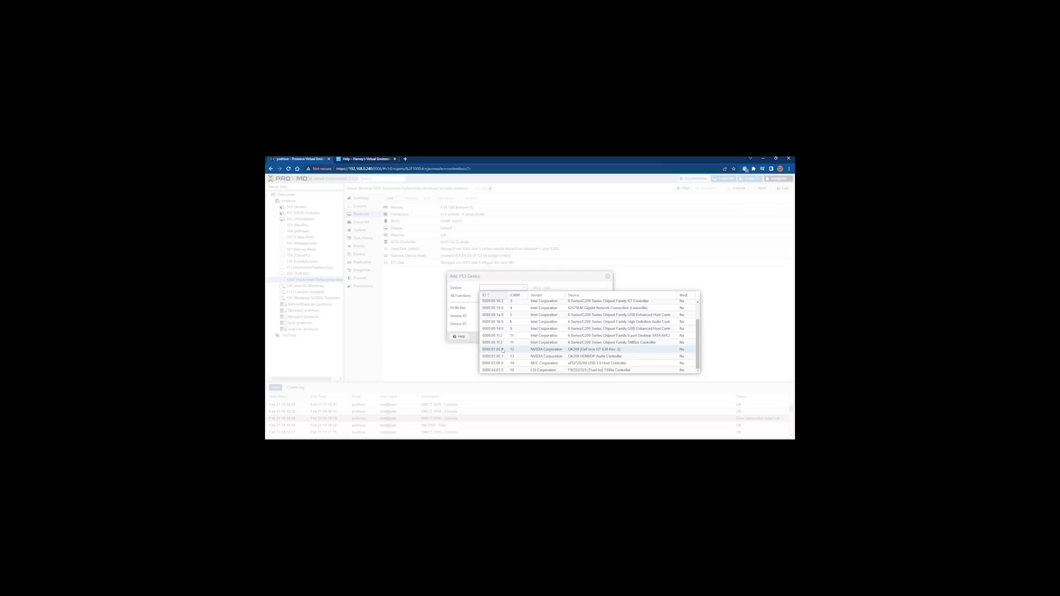
pyautogui.click(503, 350)
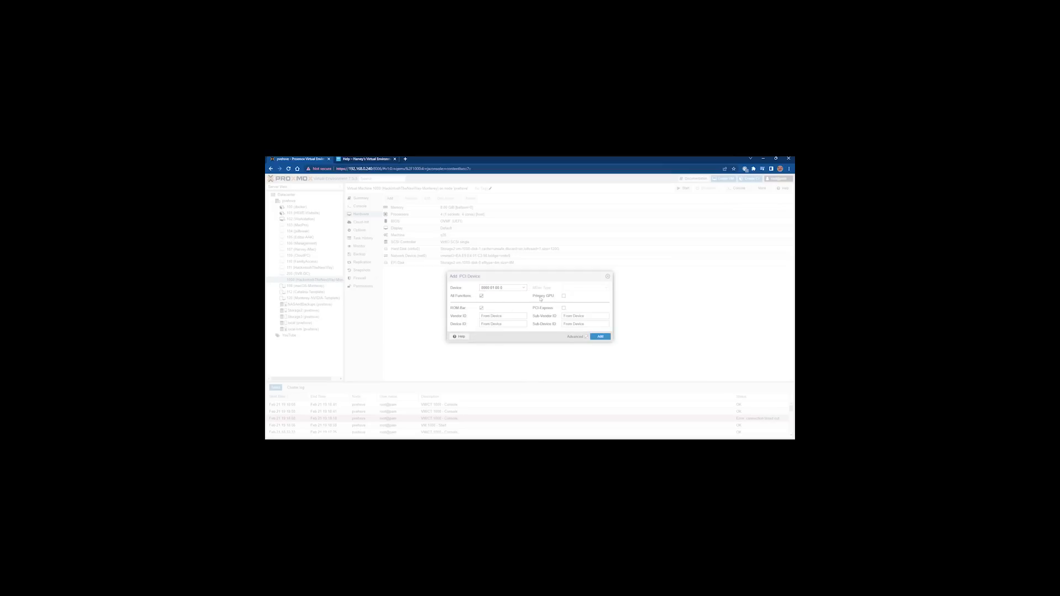
pyautogui.click(601, 337)
pyautogui.click(289, 201)
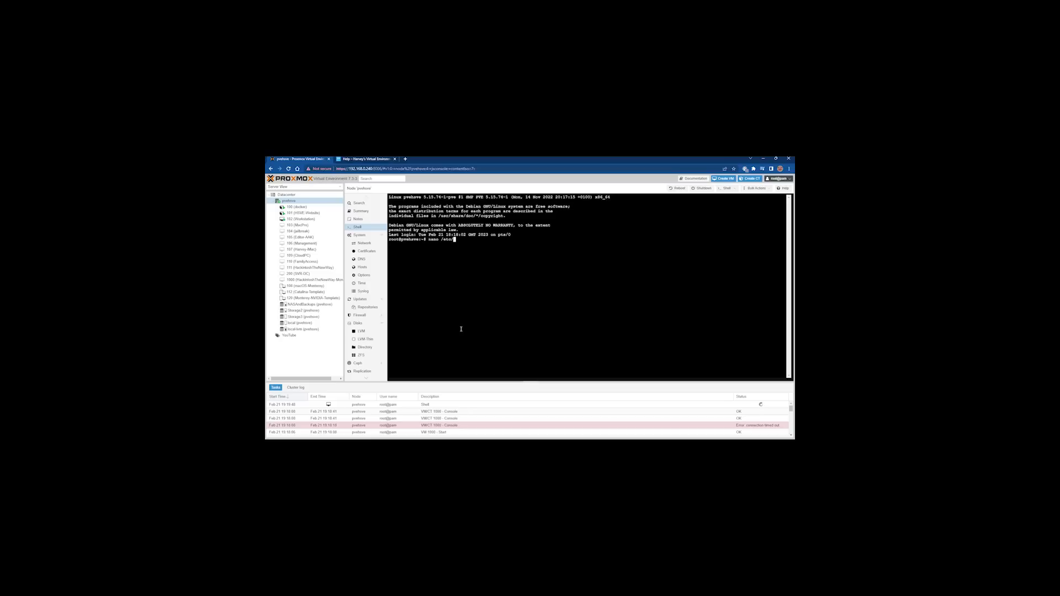
# Inspect GRUB_CMDLINE_LINUX_DEFAULT in /etc/default/grub with nano, then open VM 111's console.
pyautogui.write('nano /etc/default/grub')
pyautogui.press('Return')
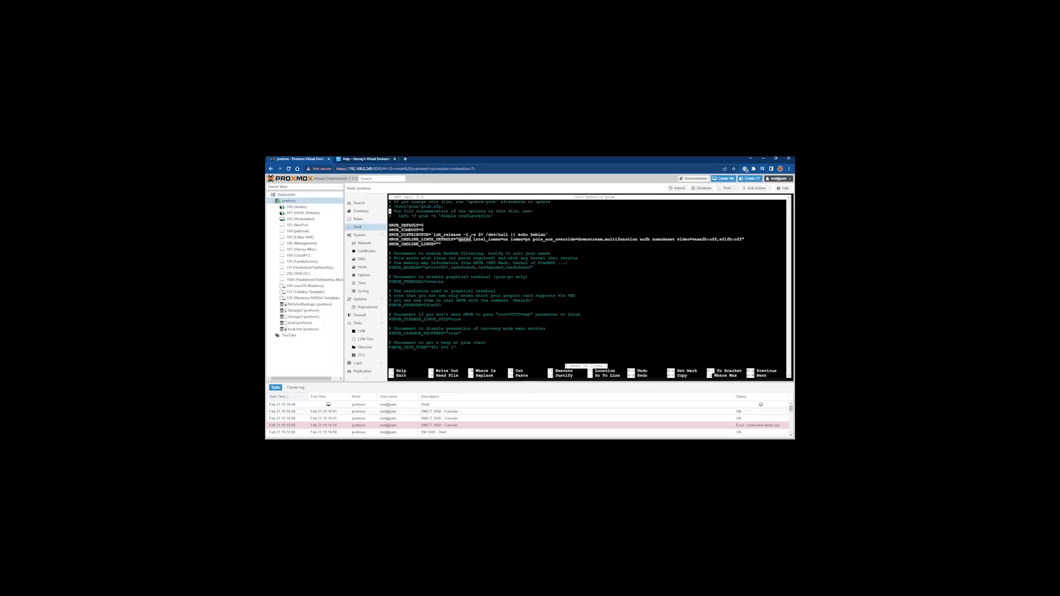
pyautogui.click(473, 240)
pyautogui.moveTo(507, 242); pyautogui.dragTo(741, 241)
pyautogui.click(747, 243)
pyautogui.hotkey('ctrl', 'x')
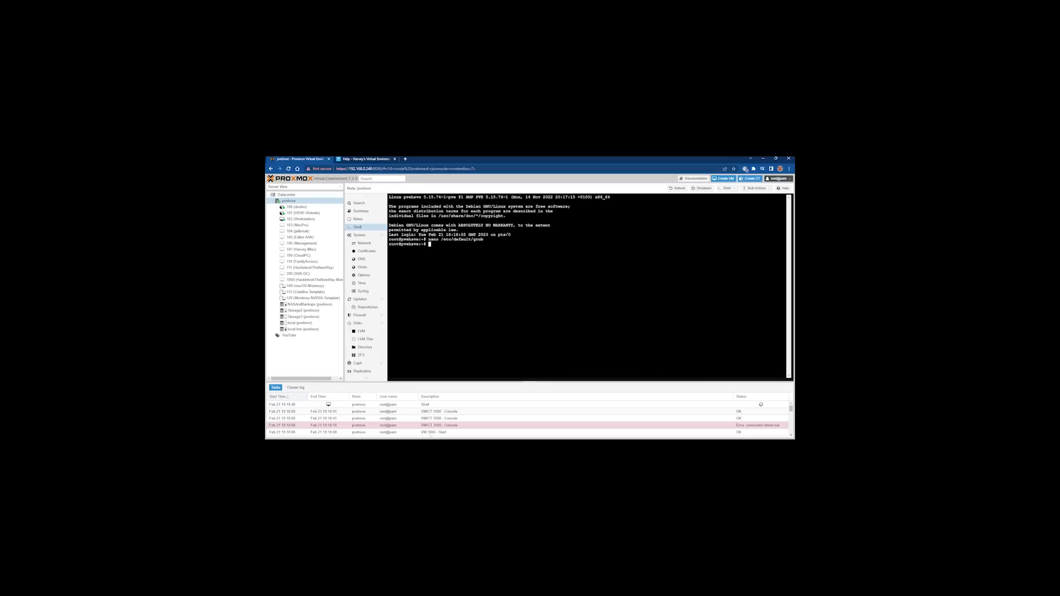
pyautogui.click(310, 267)
pyautogui.click(355, 208)
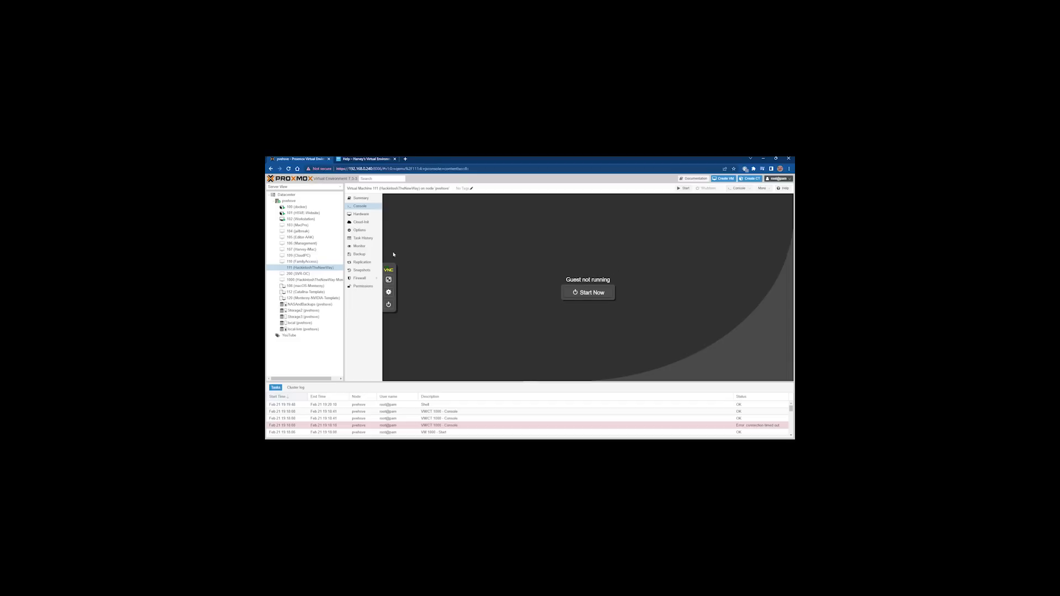
# Check VM 111's hardware, then start VM 1000 and view its console full screen.
pyautogui.click(360, 213)
pyautogui.click(360, 206)
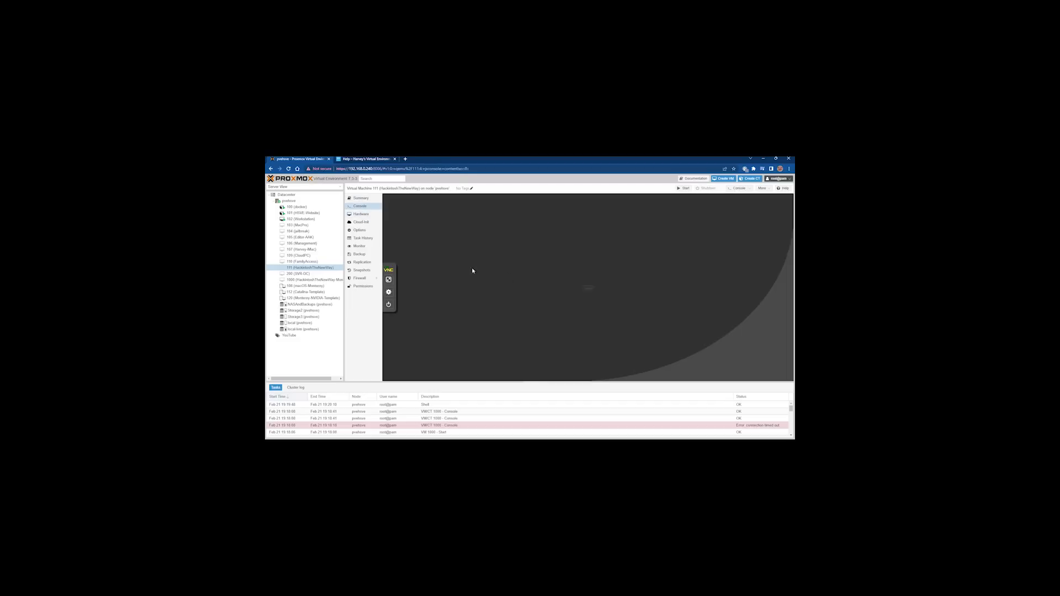
pyautogui.click(362, 214)
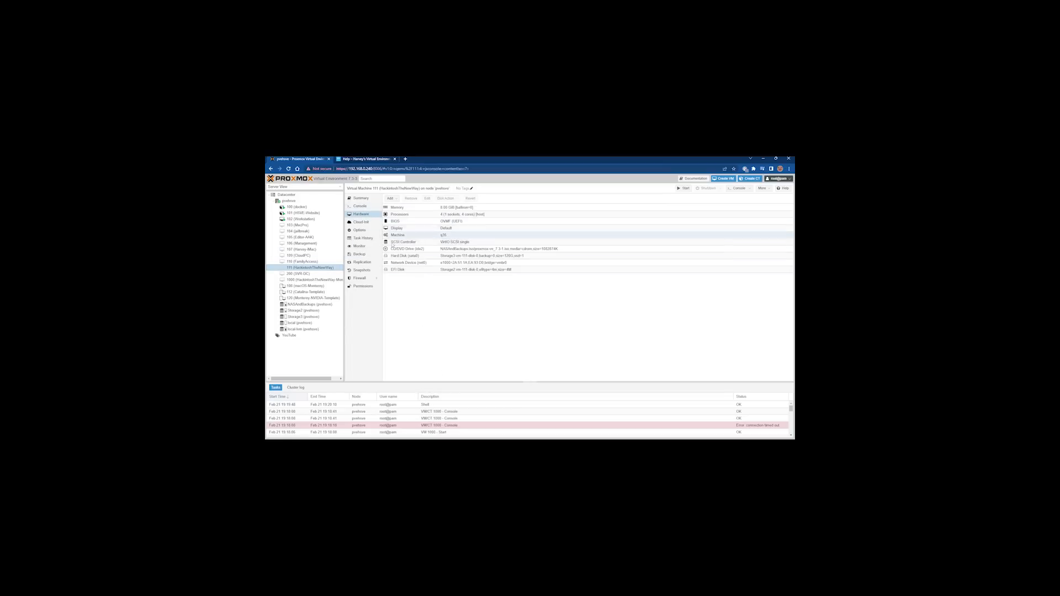
pyautogui.click(331, 280)
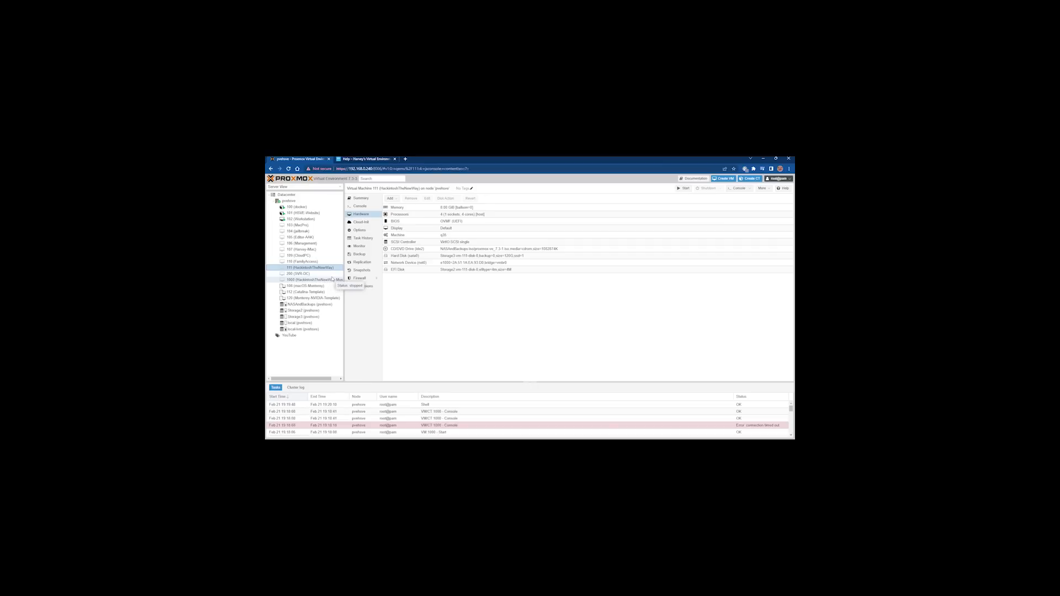
pyautogui.click(372, 207)
pyautogui.click(587, 294)
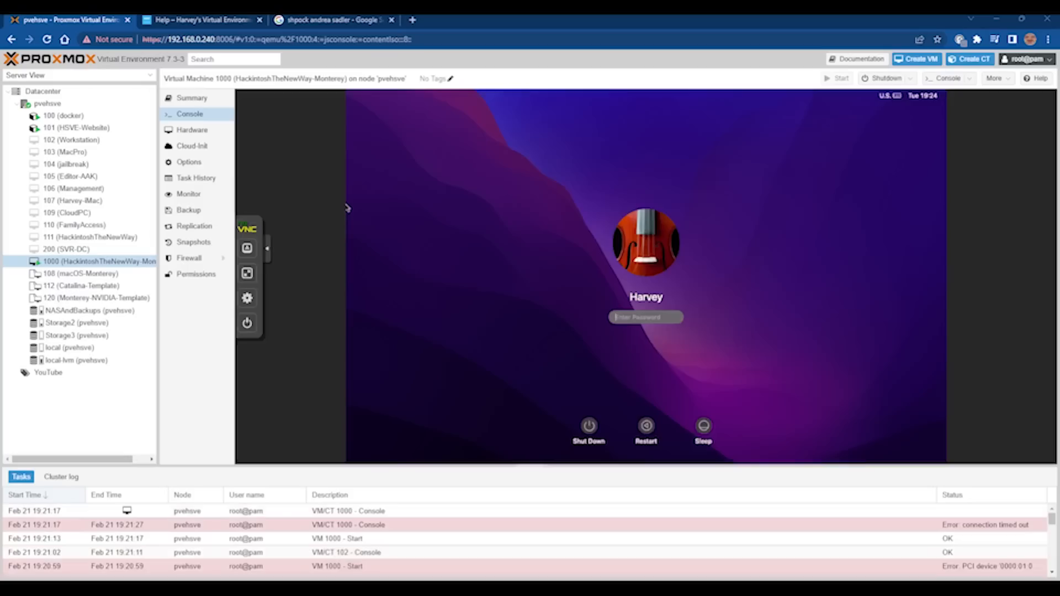
pyautogui.click(247, 273)
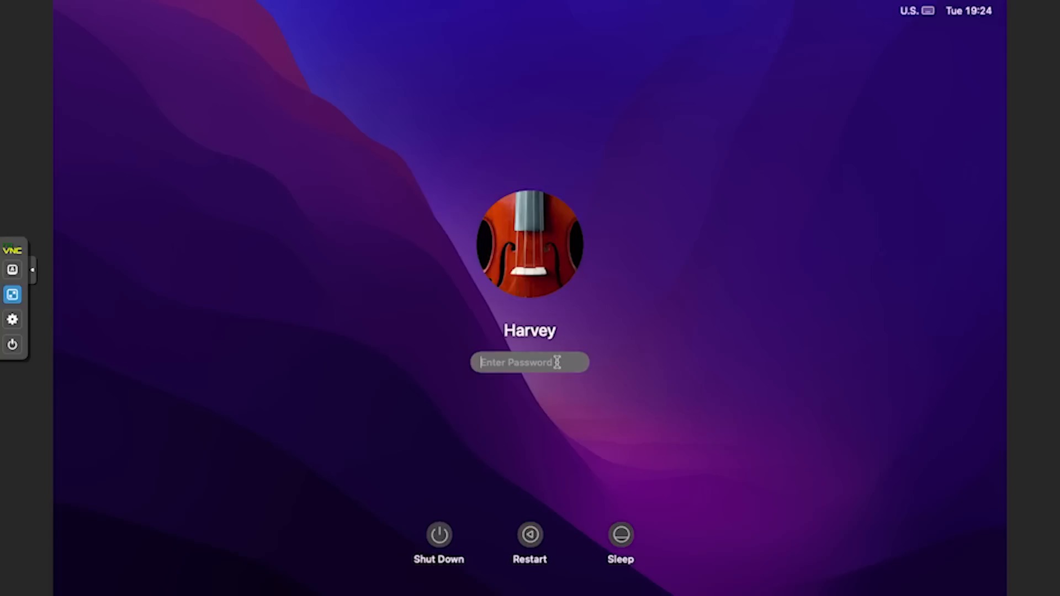
# Log in to macOS with the account password and launch Safari from the Dock.
pyautogui.write('••••••••••')
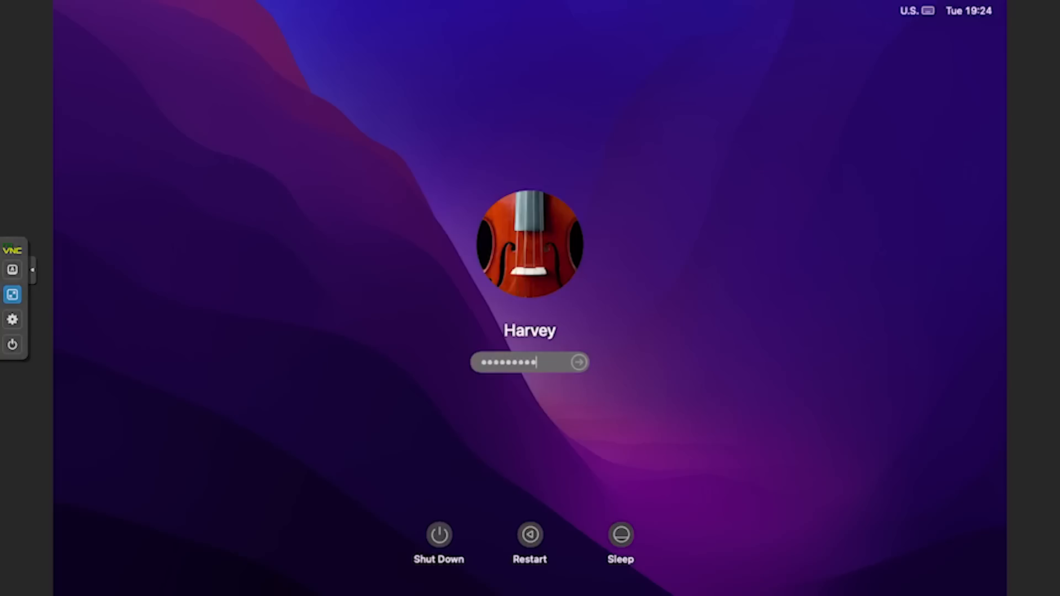
pyautogui.press('Return')
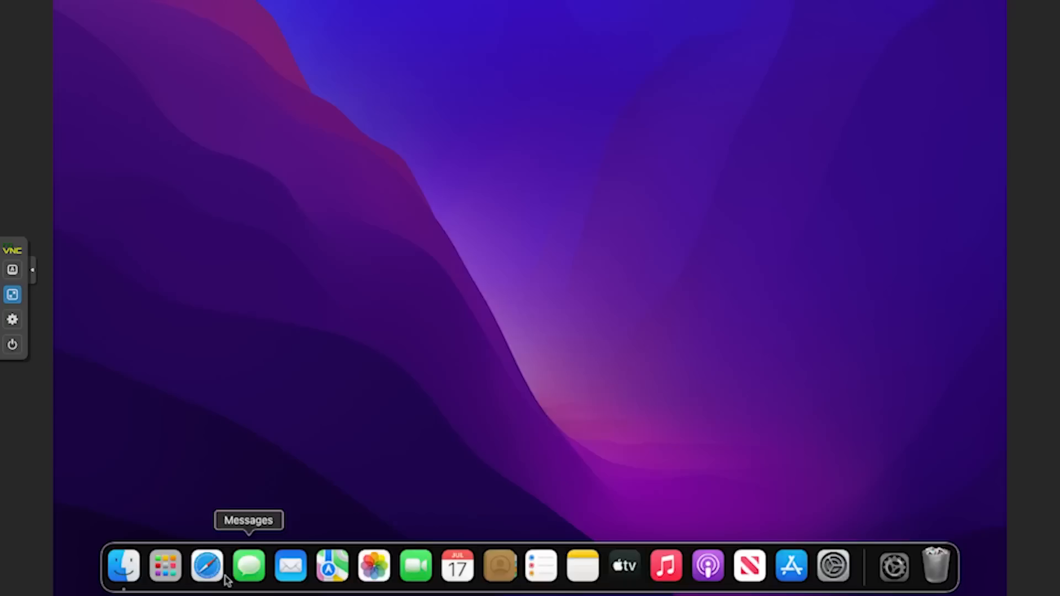
pyautogui.click(207, 565)
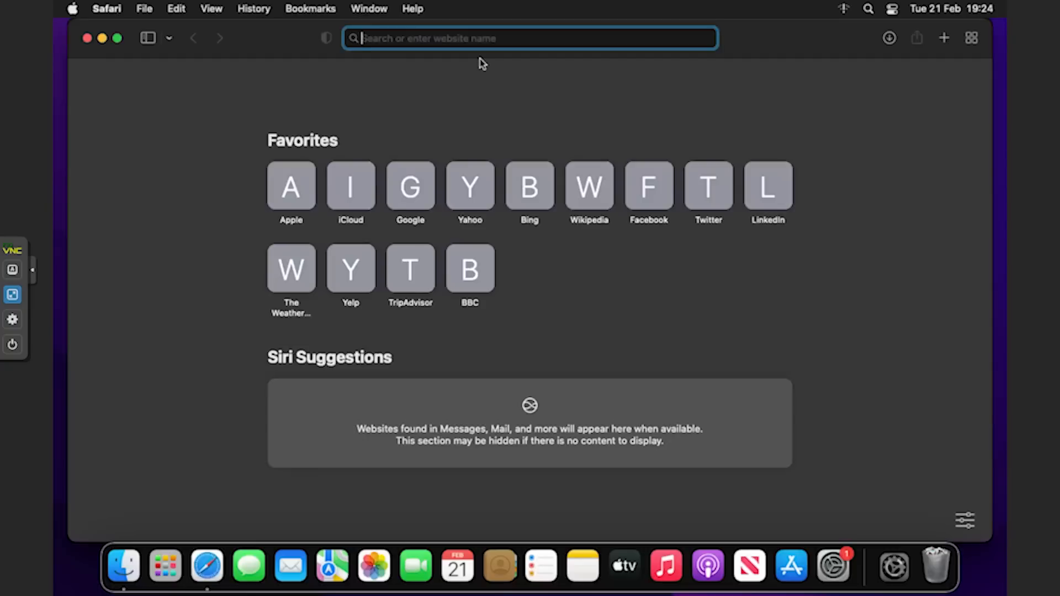
# Search Google for opencore legacy patcher and follow the Dortania docs to its GitHub releases page.
pyautogui.write('openco')
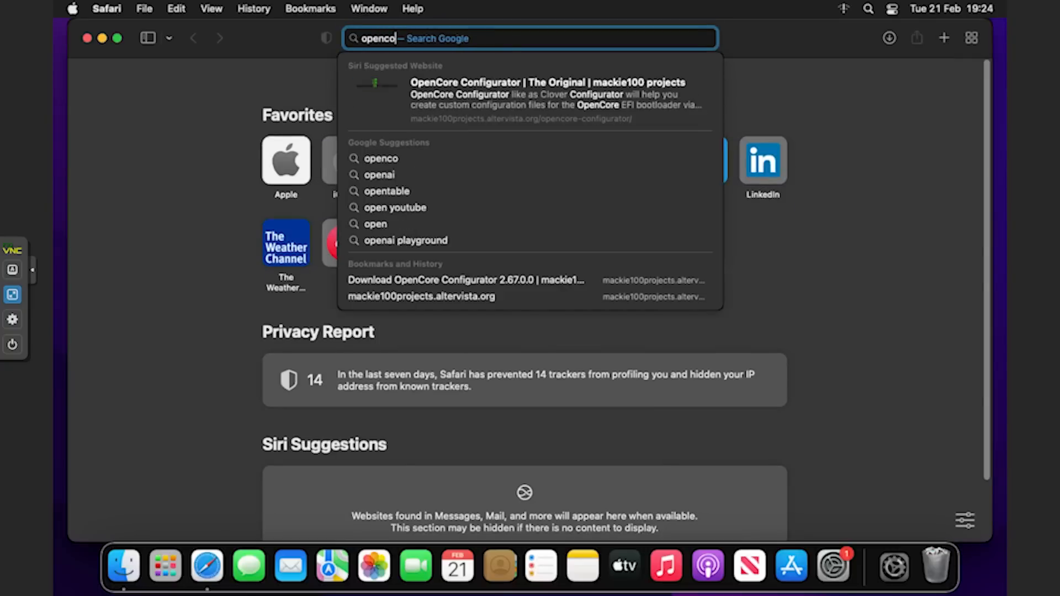
pyautogui.write('re lege')
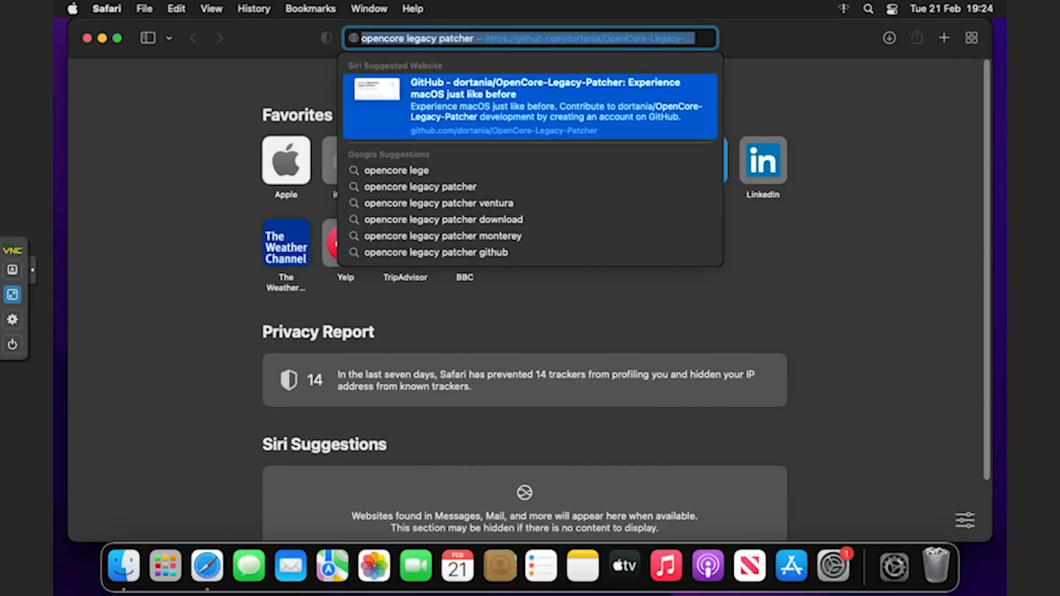
pyautogui.press('Down')
pyautogui.press('Return')
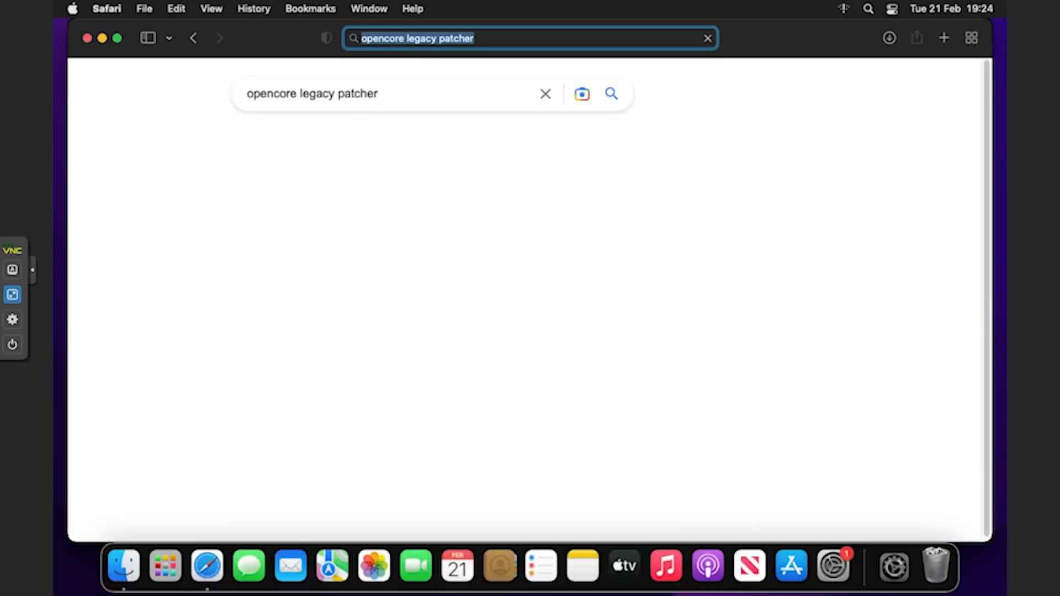
pyautogui.scroll(-5, 584, 448)
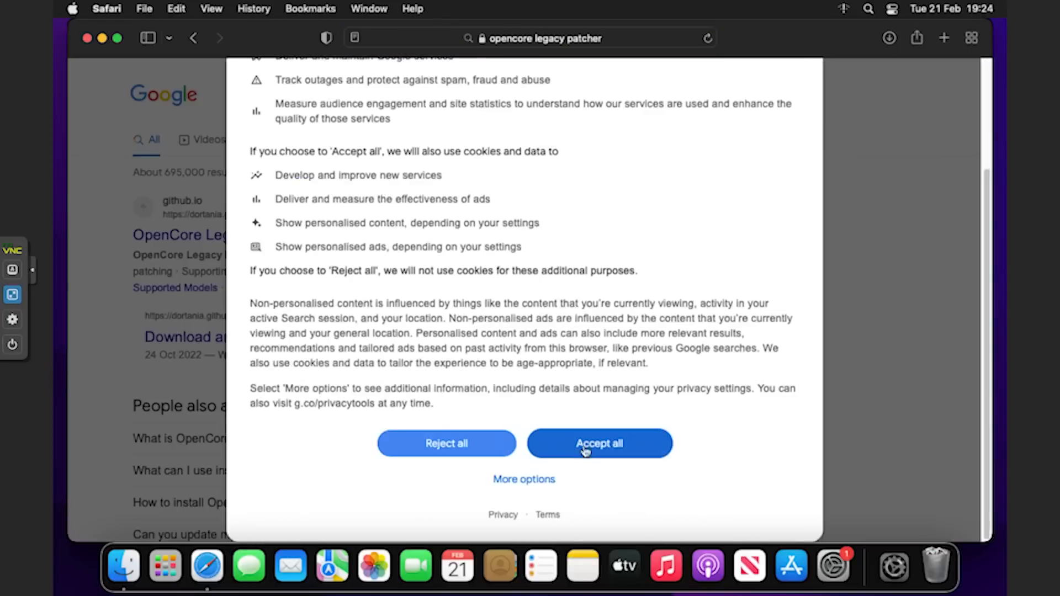
pyautogui.click(586, 444)
pyautogui.click(338, 236)
pyautogui.click(508, 494)
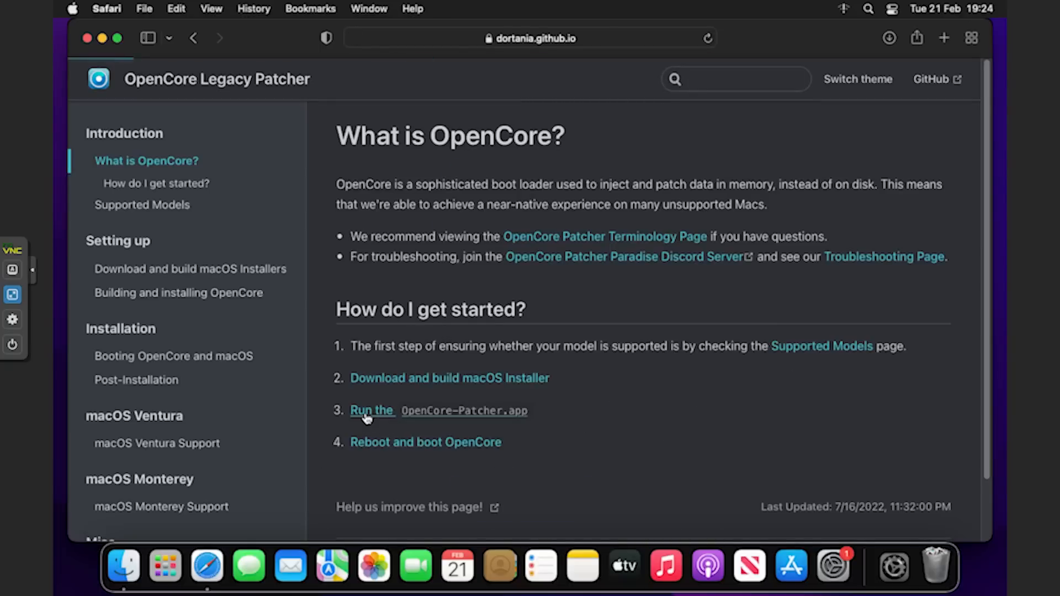
pyautogui.click(387, 411)
pyautogui.click(472, 249)
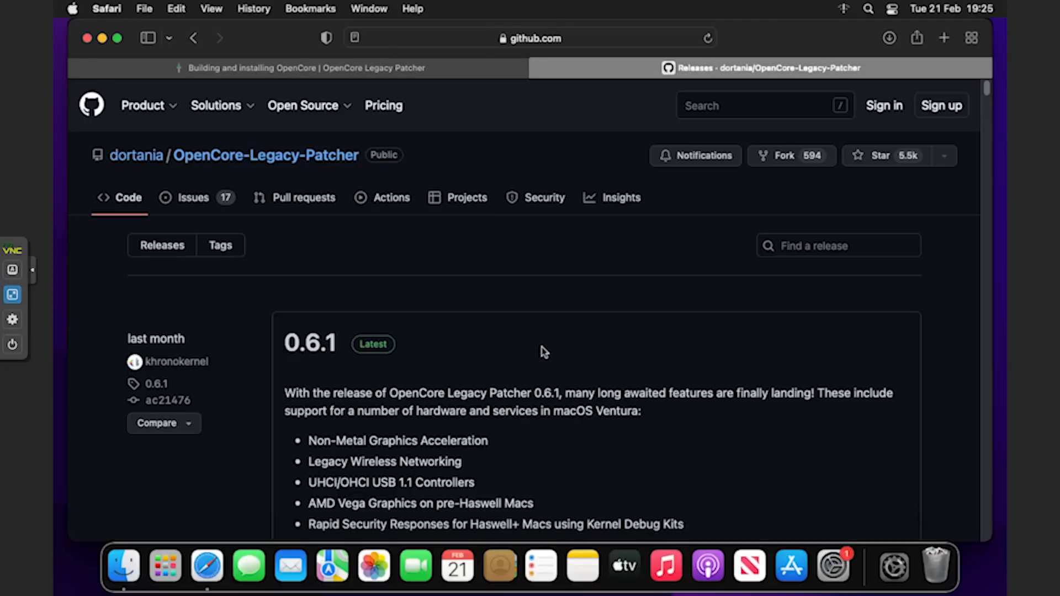
# Download OpenCore-Patcher-GUI.app.zip from the latest release's assets, allowing github.com downloads.
pyautogui.scroll(-10, 540, 353)
pyautogui.scroll(-15, 540, 354)
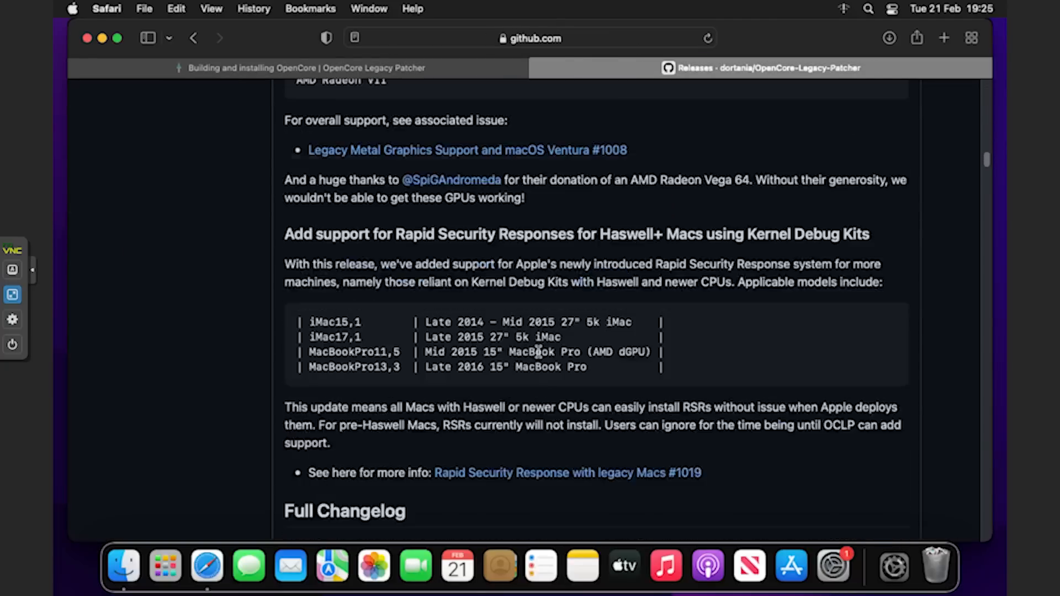
pyautogui.scroll(-15, 540, 356)
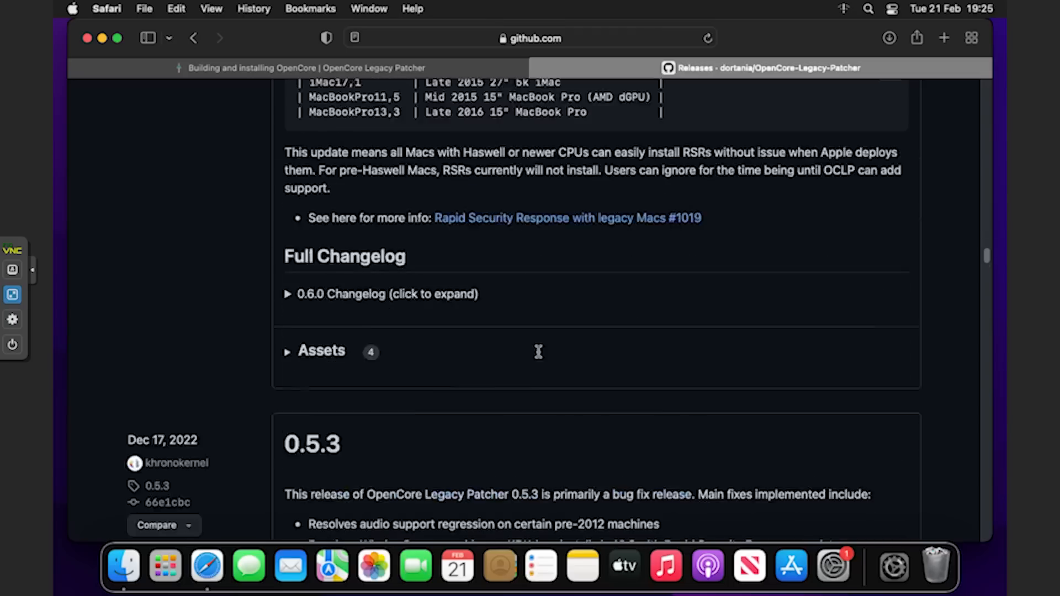
pyautogui.scroll(5, 464, 348)
pyautogui.click(323, 437)
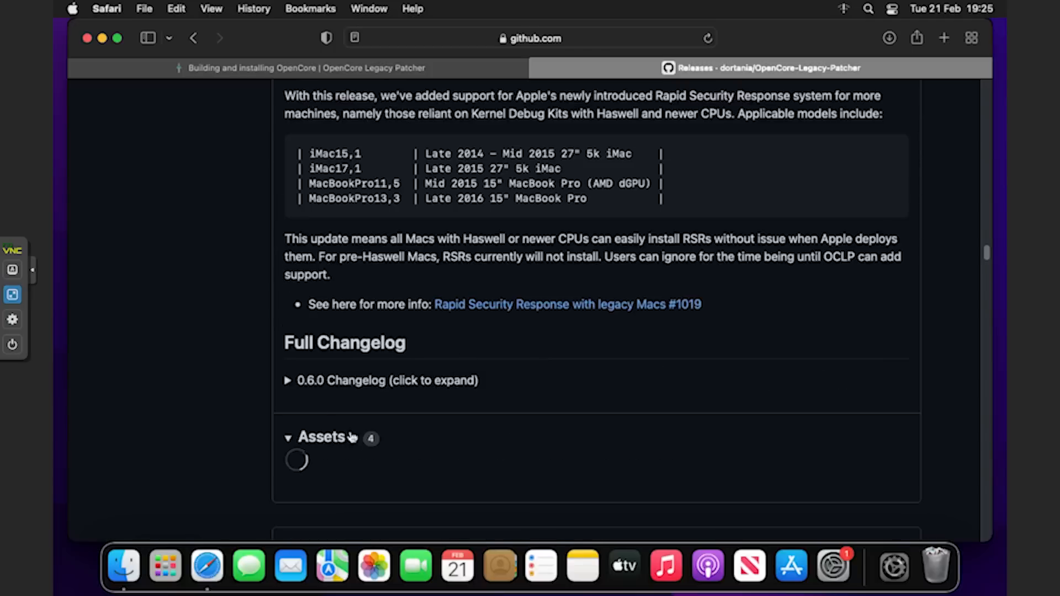
pyautogui.scroll(-1, 395, 439)
pyautogui.click(367, 473)
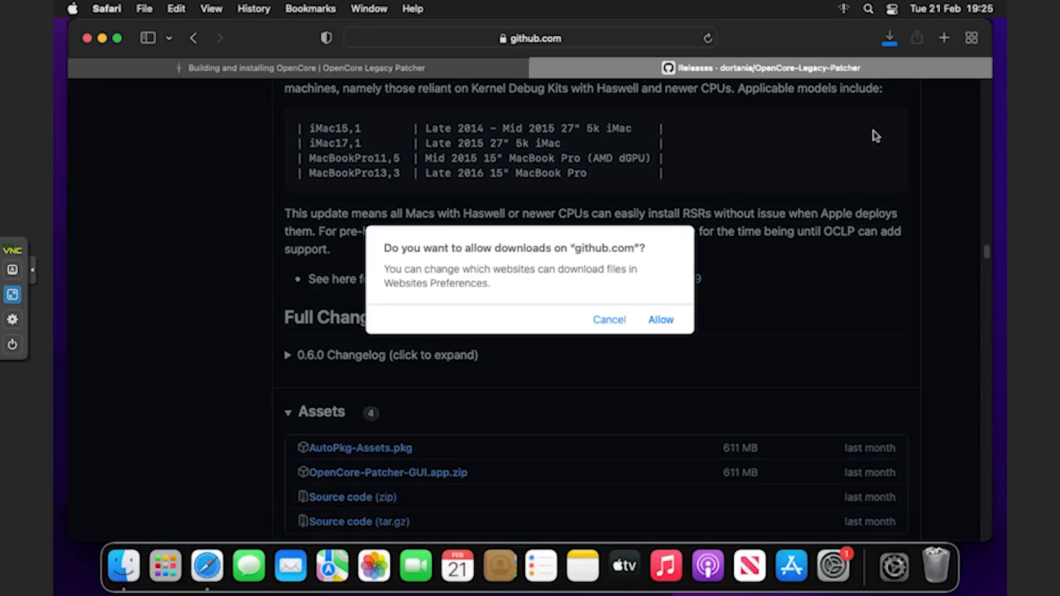
pyautogui.click(661, 321)
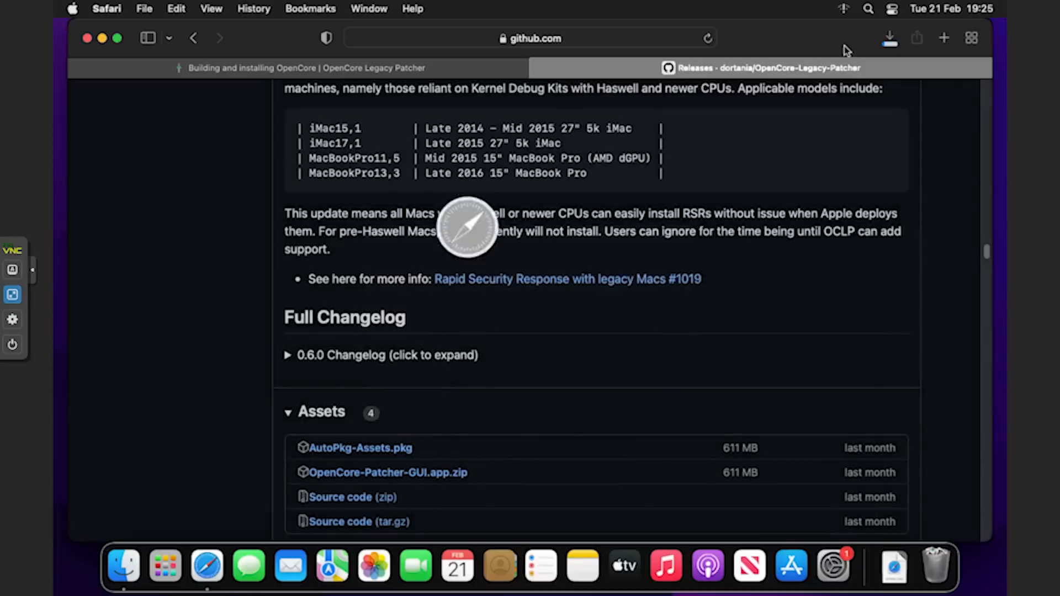
pyautogui.click(890, 39)
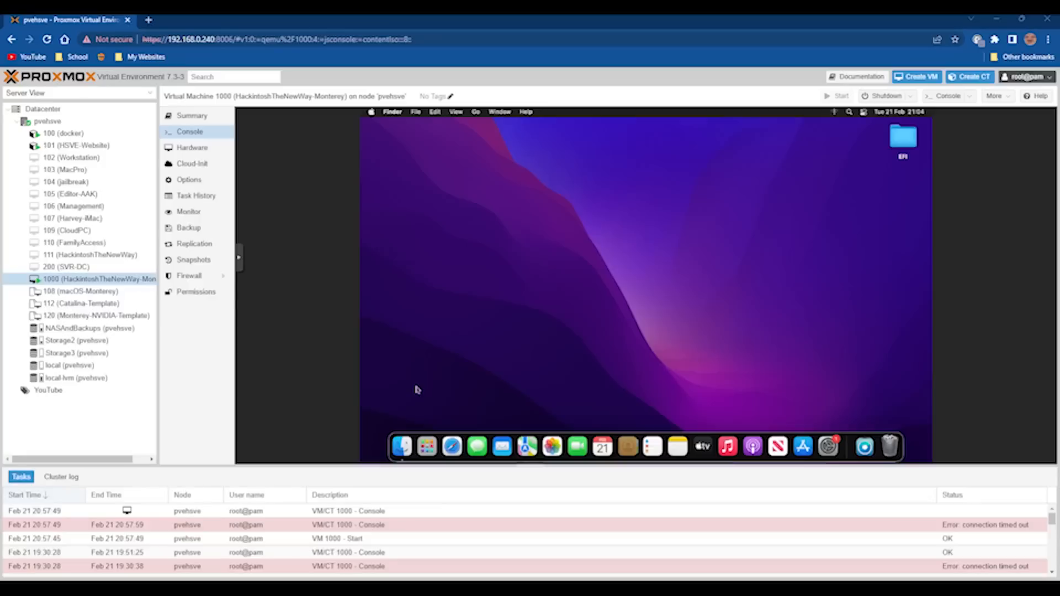
# Make the VM console full screen and open OpenCore-Patcher from Downloads, approving the internet-download warning.
pyautogui.click(239, 257)
pyautogui.click(248, 276)
pyautogui.click(124, 566)
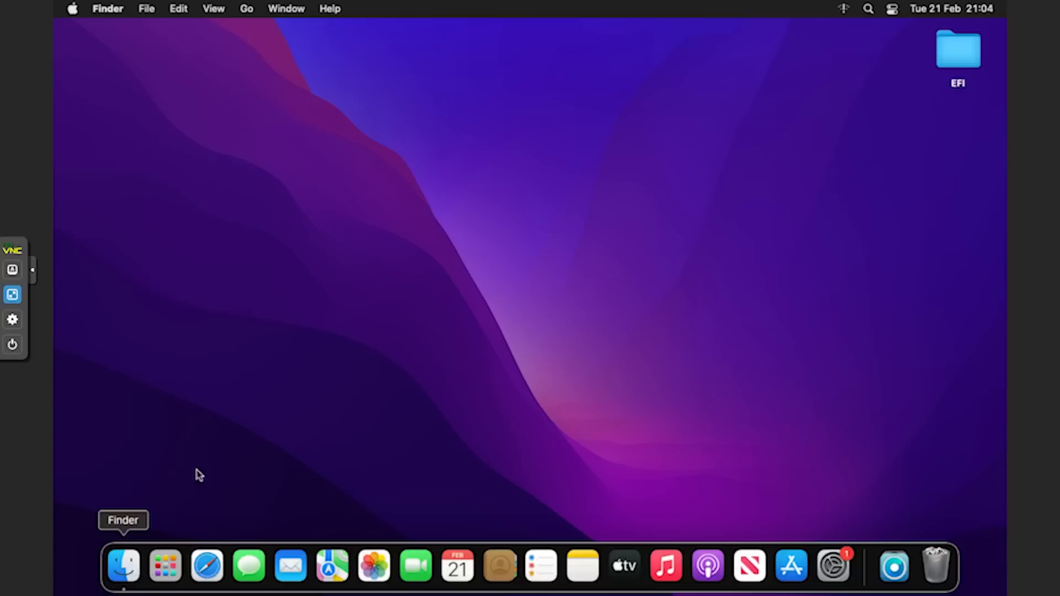
pyautogui.click(256, 217)
pyautogui.rightClick(342, 145)
pyautogui.click(359, 153)
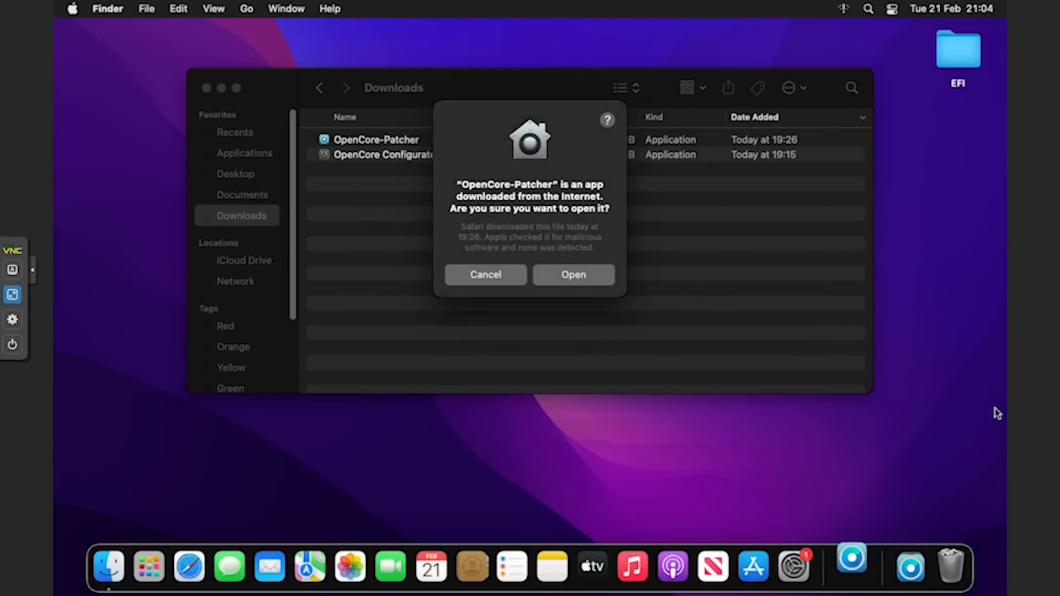
pyautogui.click(574, 279)
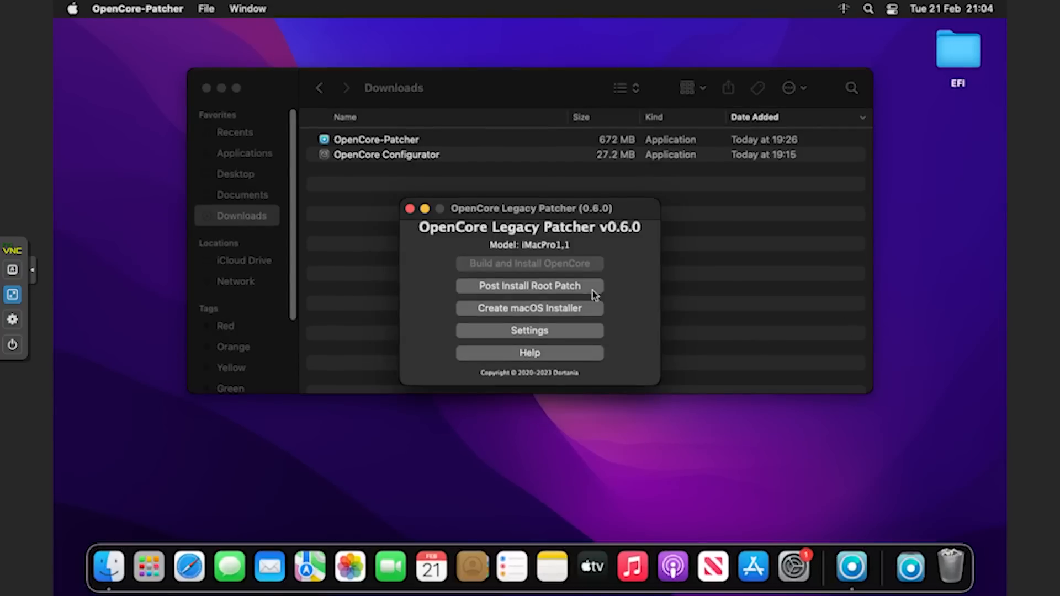
# Run the Nvidia Kepler root patch as admin, skip the update offer once, and postpone rebooting.
pyautogui.click(493, 288)
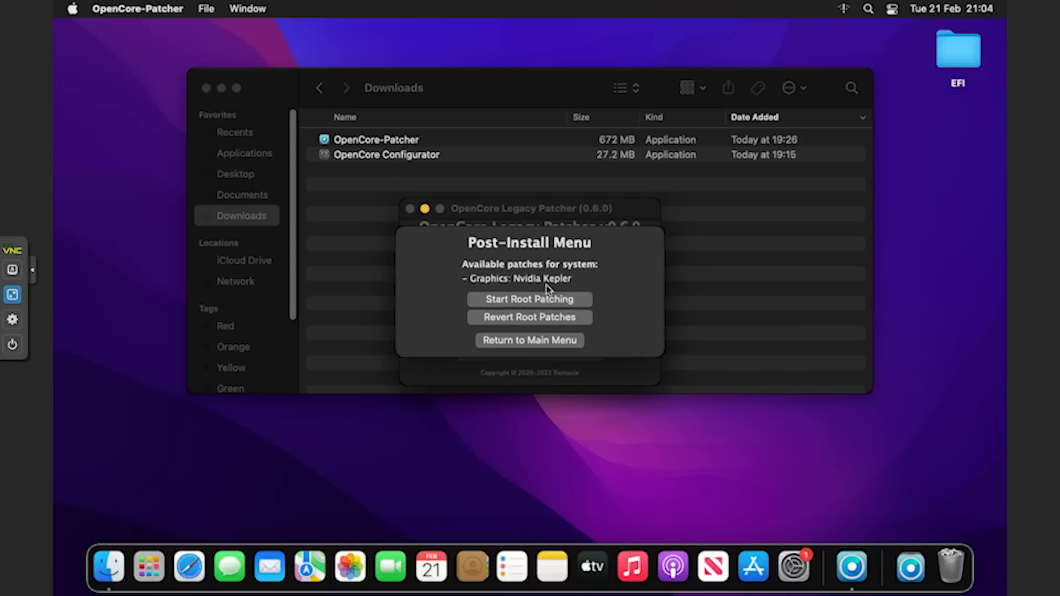
pyautogui.click(554, 300)
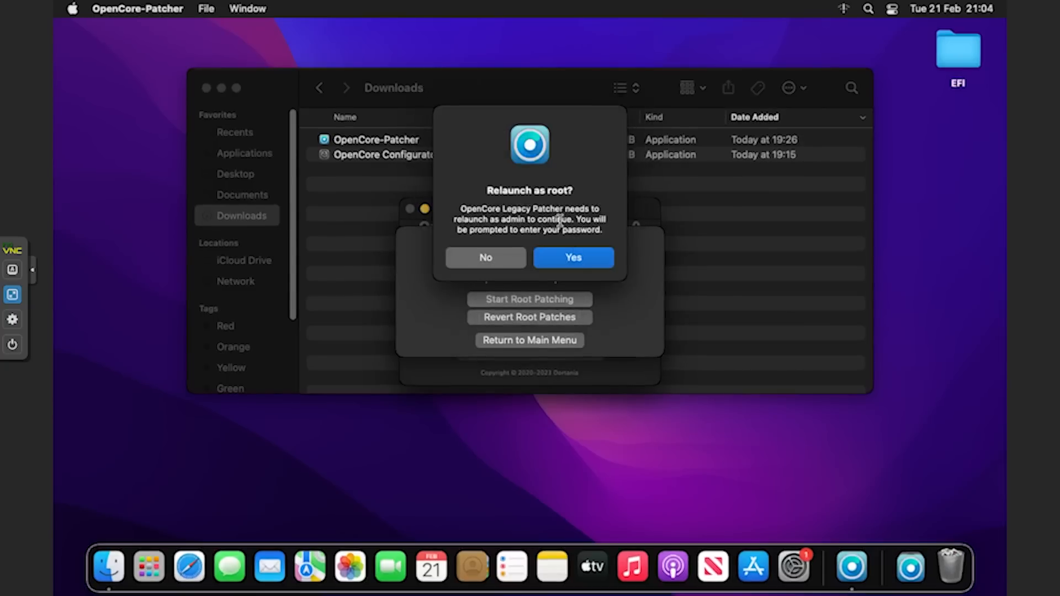
pyautogui.click(577, 260)
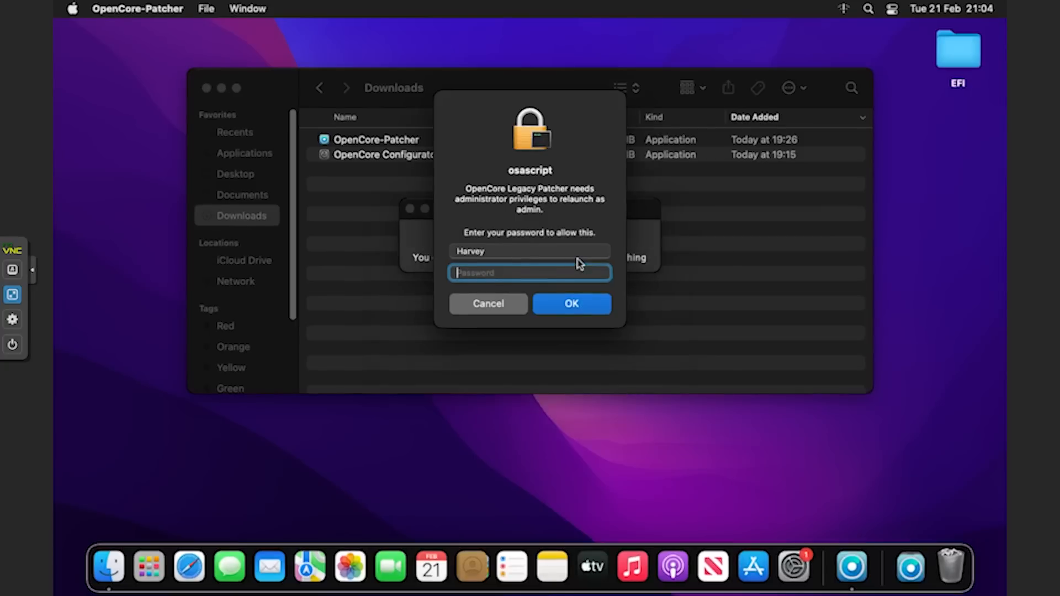
pyautogui.write('•••••')
pyautogui.press('Return')
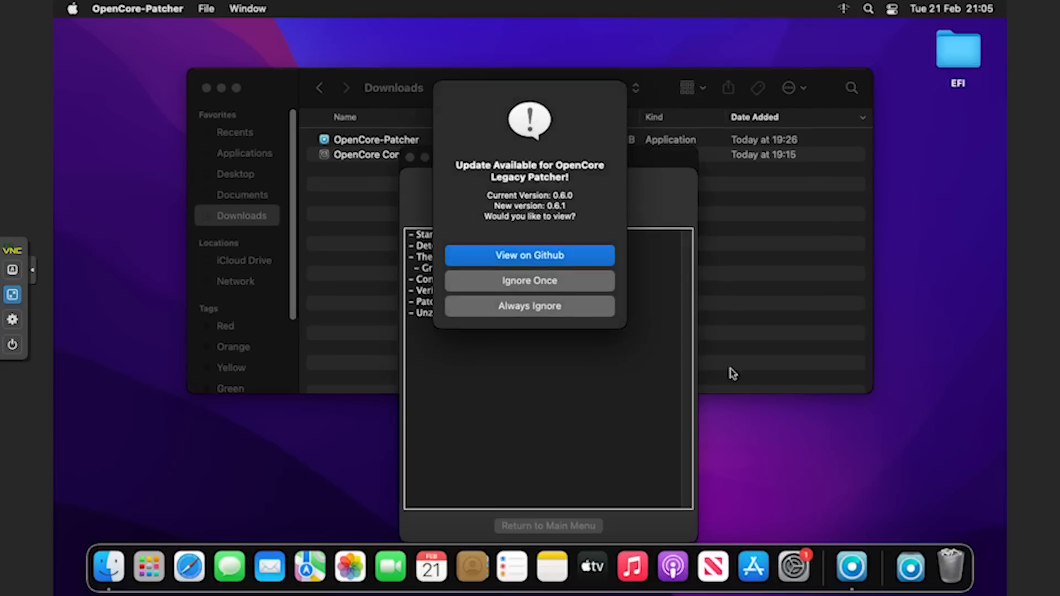
pyautogui.click(556, 287)
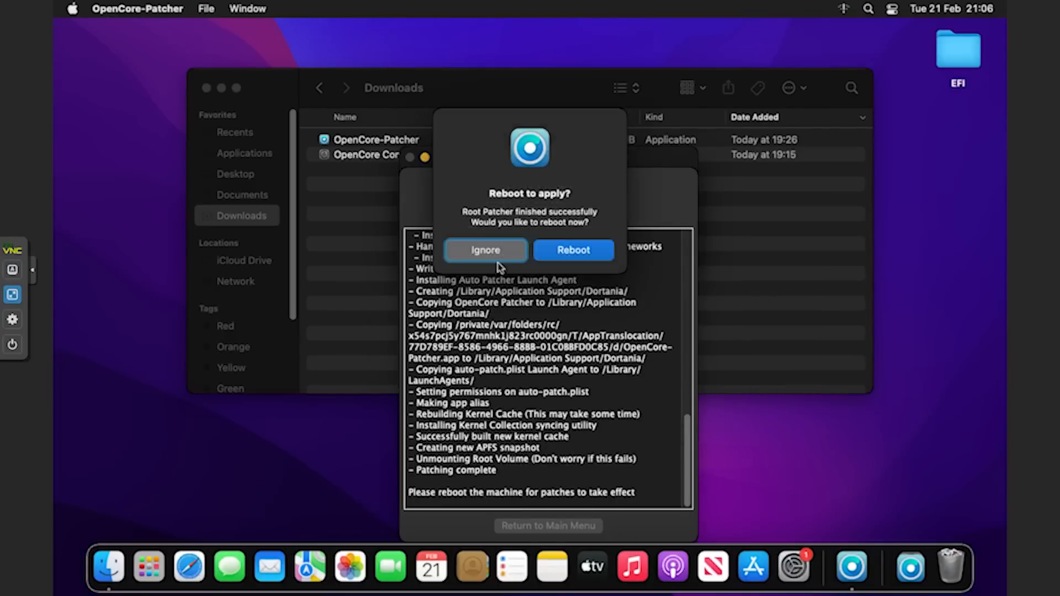
pyautogui.click(510, 255)
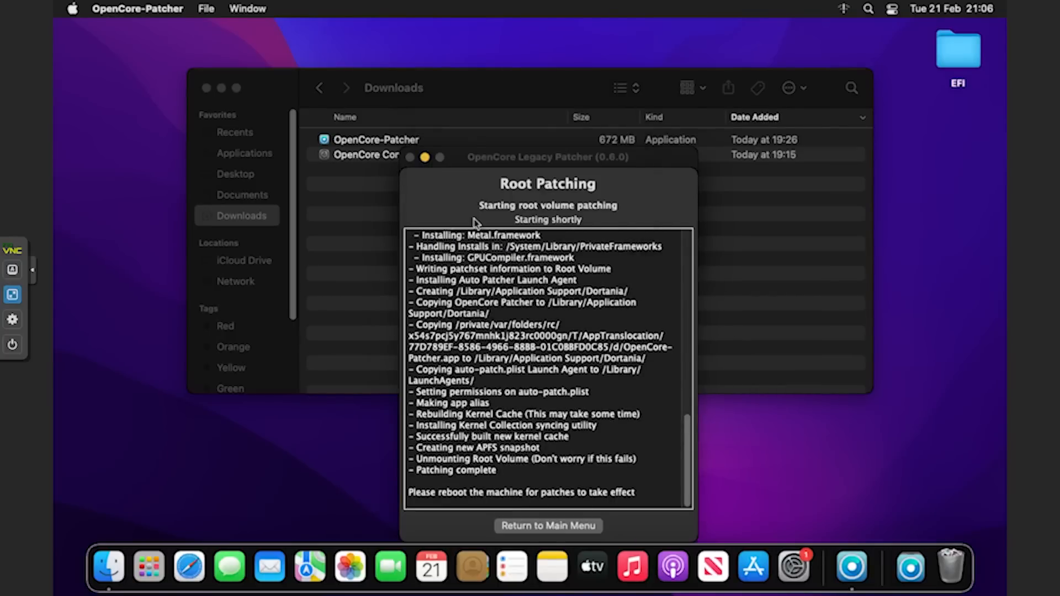
# Shut down the macOS virtual machine from the Apple menu.
pyautogui.click(72, 8)
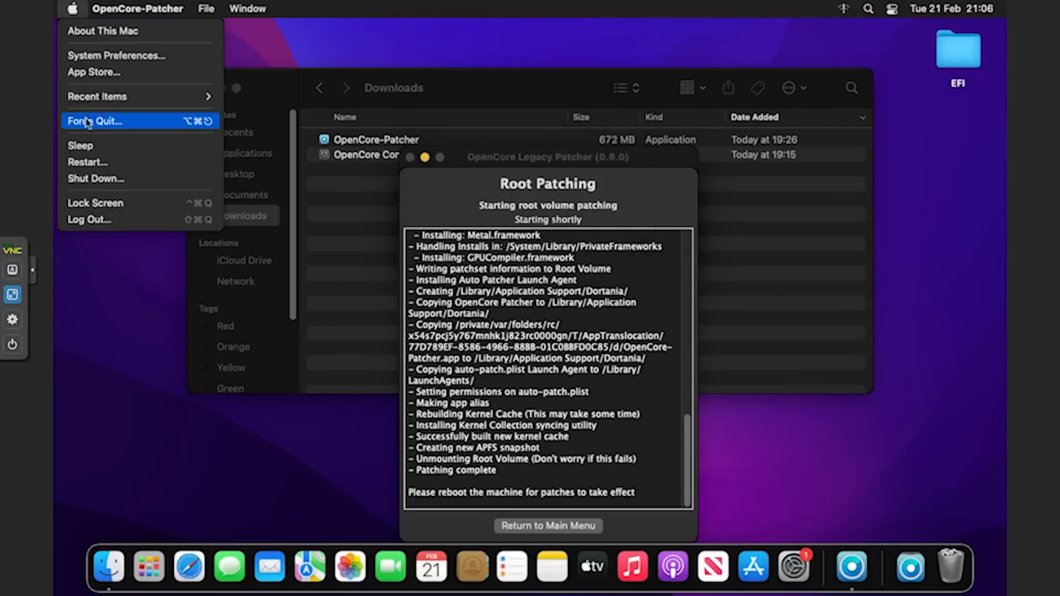
pyautogui.click(107, 171)
pyautogui.press('Return')
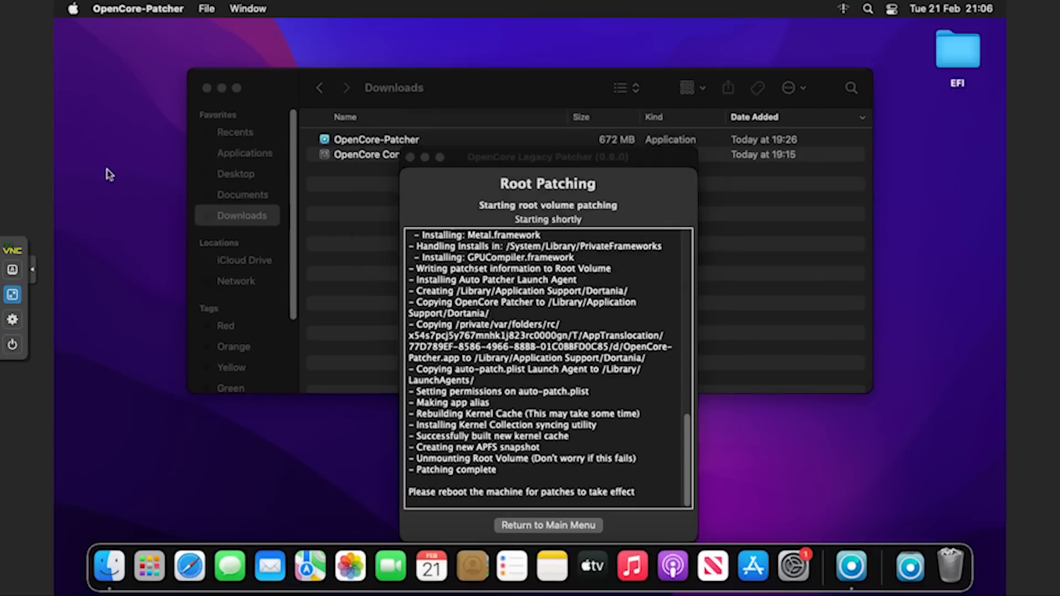